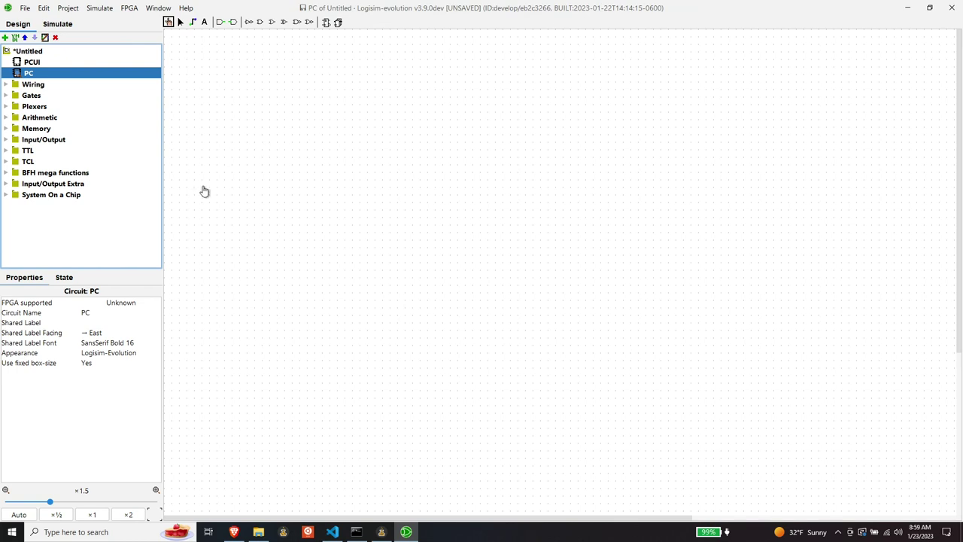
Place a 16-bit input pin on the left side of the PC circuit
{"action": "left_click", "coordinate": [5, 86]}
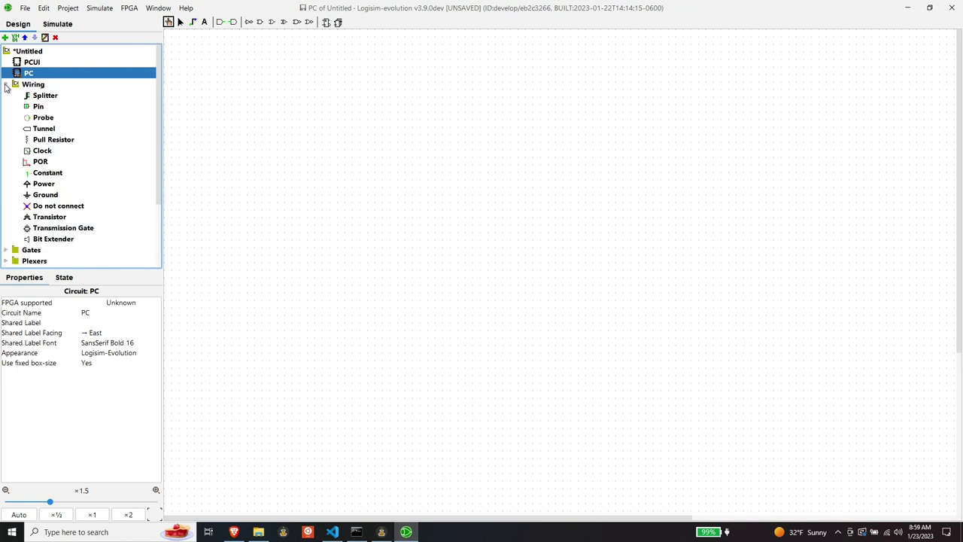
{"action": "left_click", "coordinate": [41, 107]}
{"action": "left_click", "coordinate": [225, 148]}
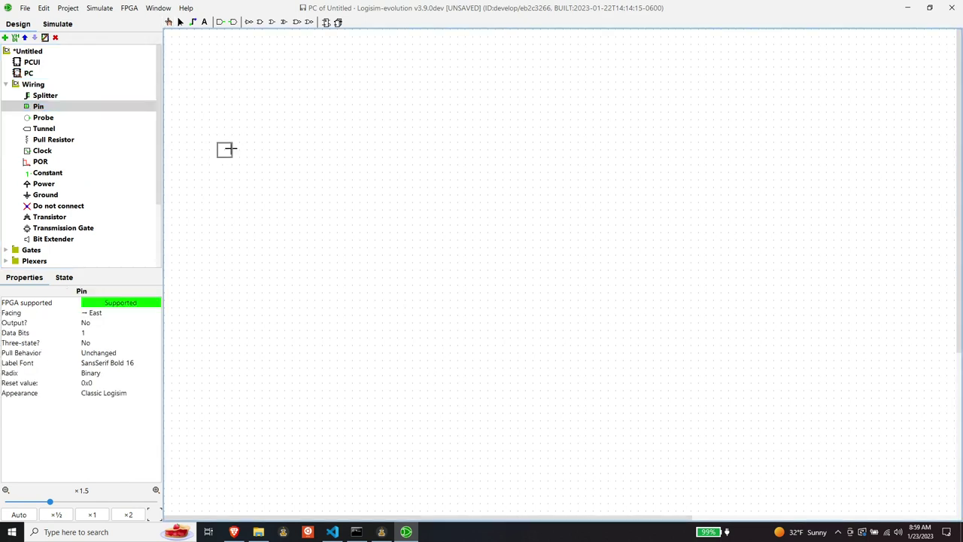
{"action": "left_click", "coordinate": [241, 136]}
{"action": "left_click", "coordinate": [85, 332]}
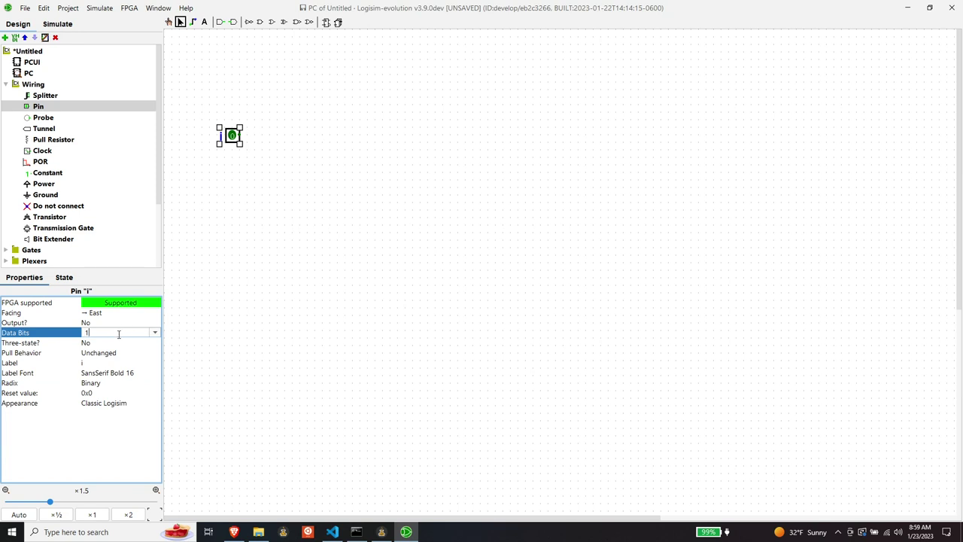
{"action": "type", "text": "6"}
{"action": "key", "text": "Return"}
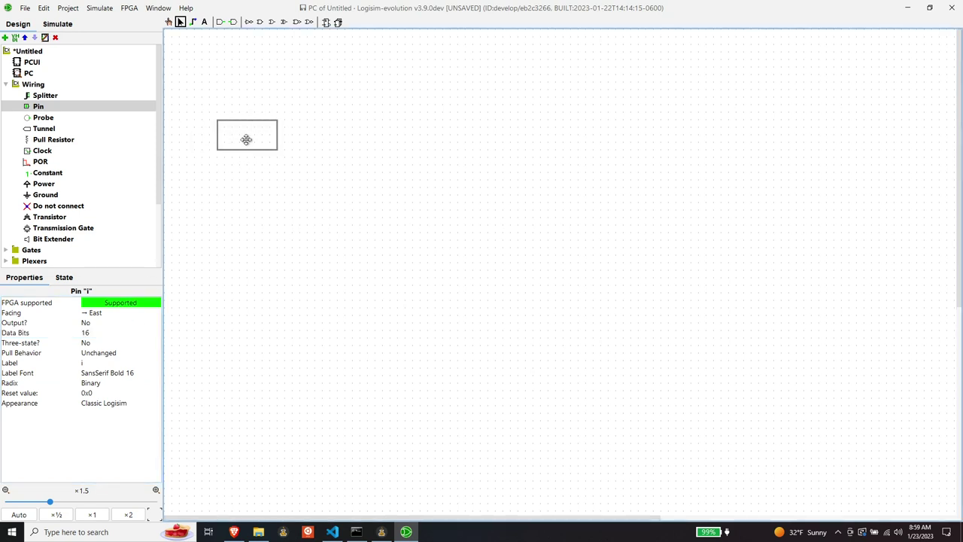
{"action": "left_click_drag", "start_coordinate": [246, 139], "coordinate": [242, 150]}
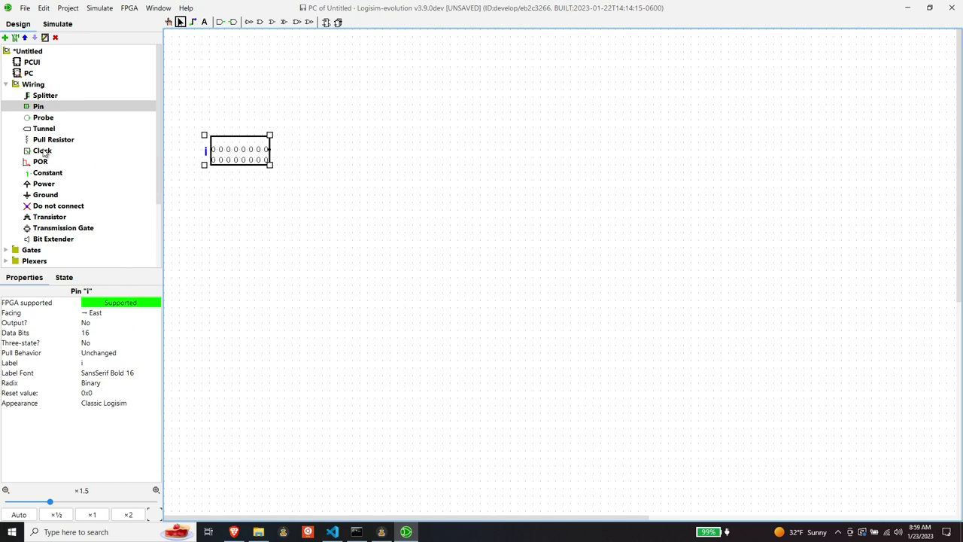
Add a second pin on the right and make it a 16-bit output
{"action": "left_click", "coordinate": [42, 106]}
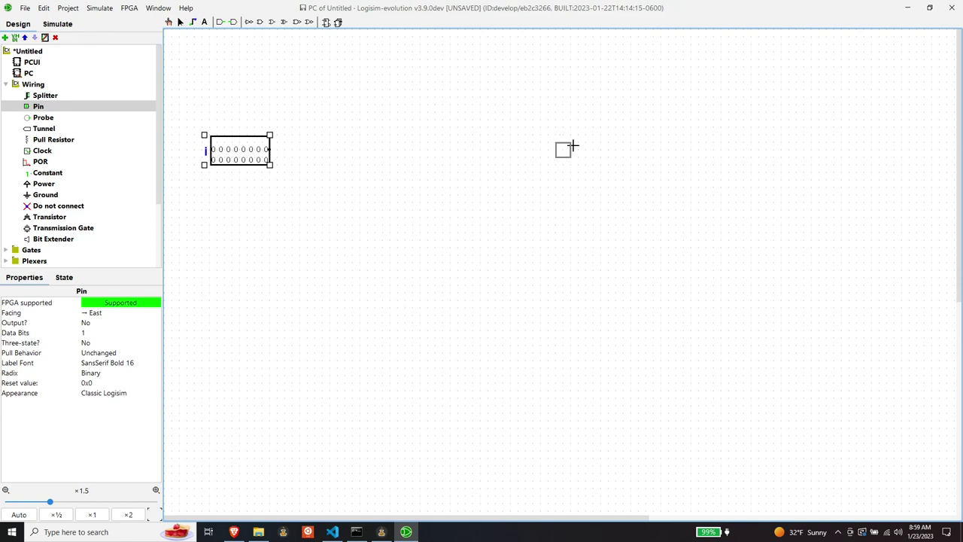
{"action": "left_click", "coordinate": [729, 149]}
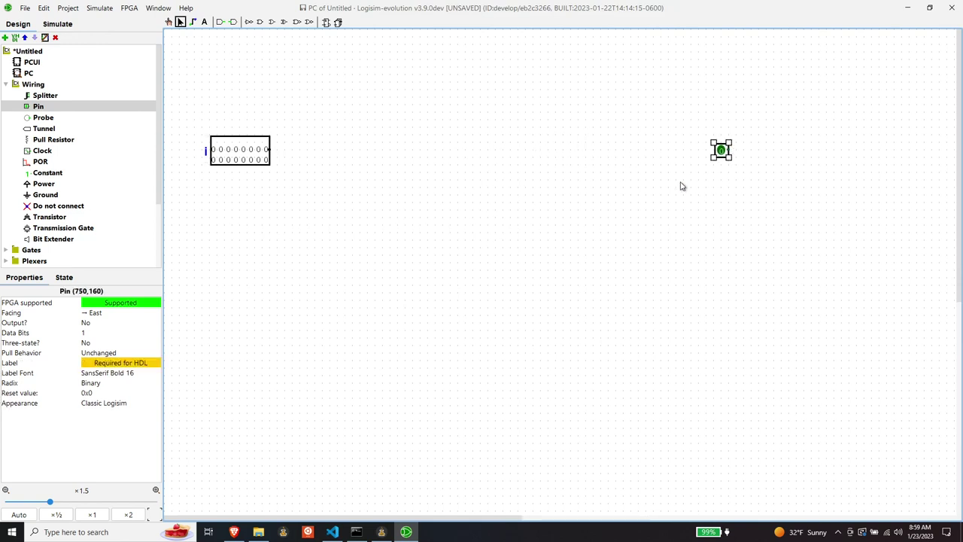
{"action": "left_click", "coordinate": [93, 324]}
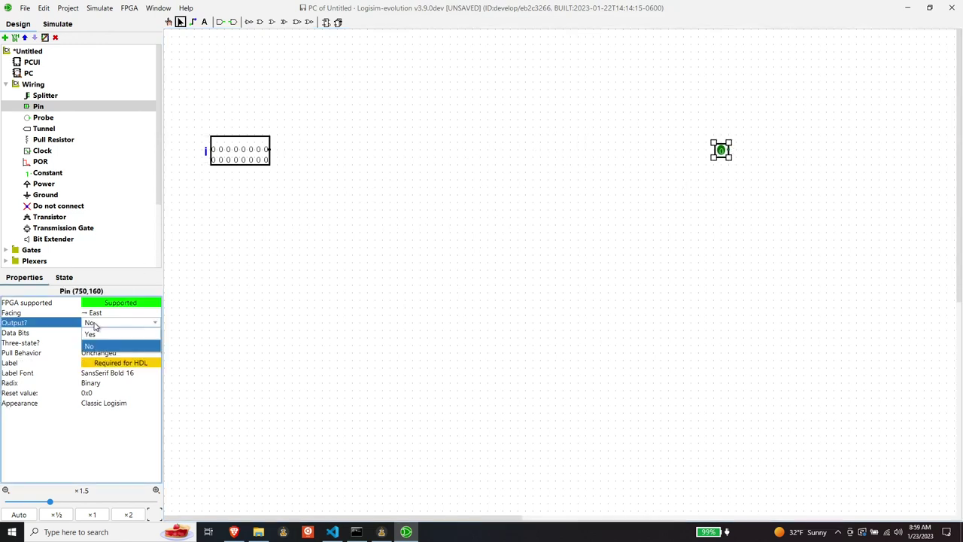
{"action": "left_click", "coordinate": [93, 334]}
{"action": "left_click", "coordinate": [99, 333]}
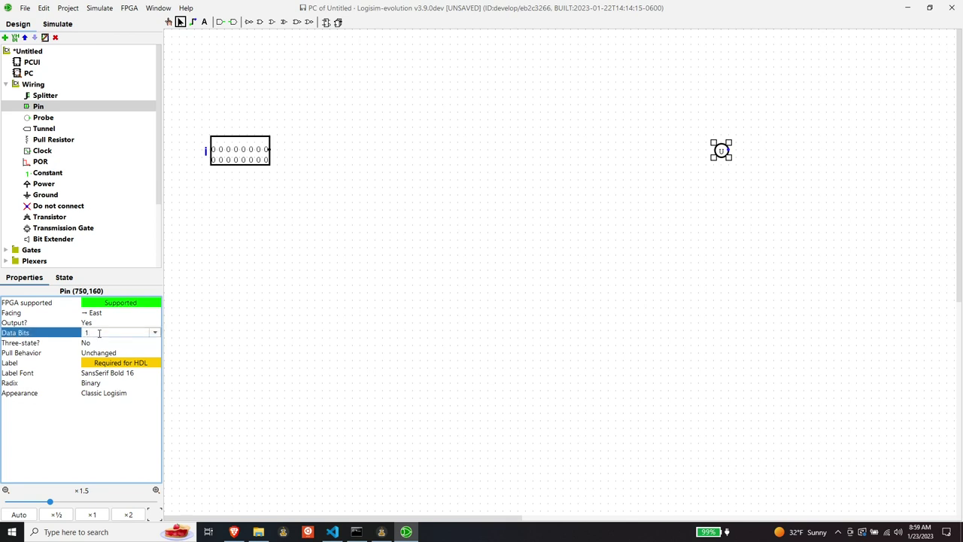
{"action": "type", "text": "6"}
{"action": "key", "text": "Return"}
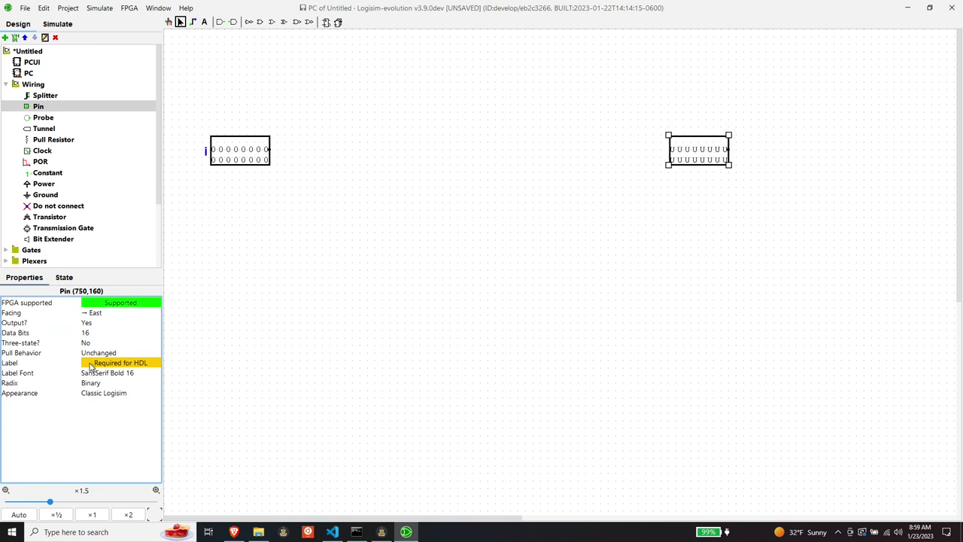
Label the output pin o, face it west, and adjust its position
{"action": "left_click", "coordinate": [91, 365]}
{"action": "type", "text": "o"}
{"action": "key", "text": "Return"}
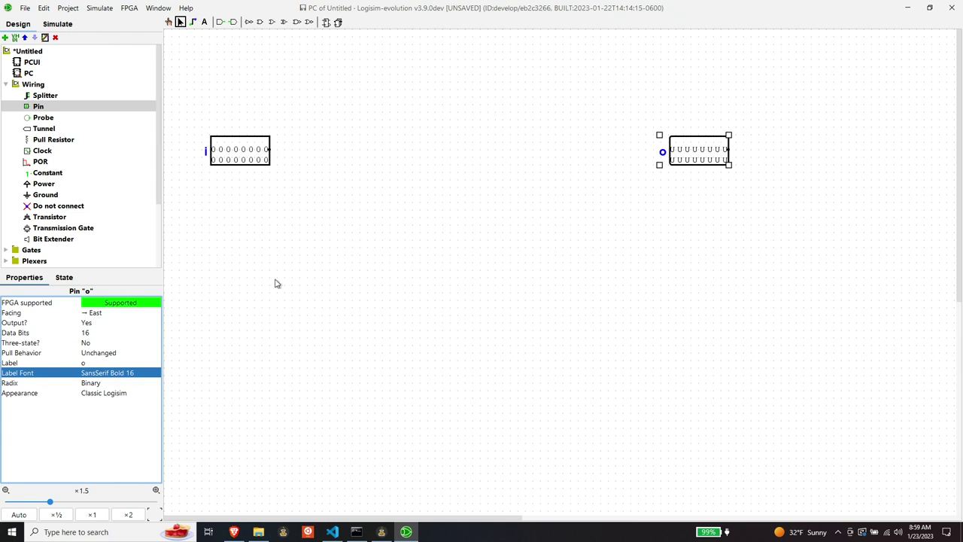
{"action": "left_click", "coordinate": [97, 312]}
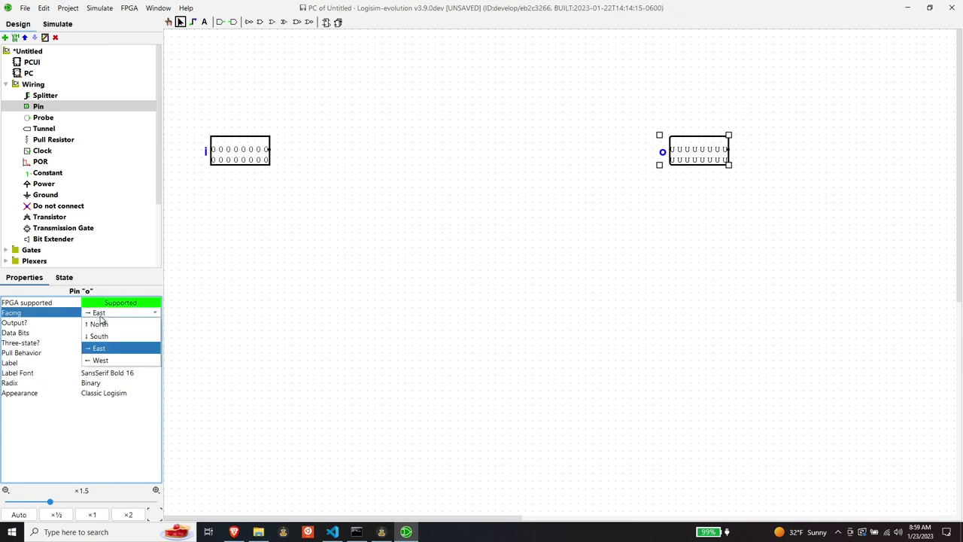
{"action": "left_click", "coordinate": [101, 360]}
{"action": "left_click_drag", "start_coordinate": [738, 167], "coordinate": [692, 182]}
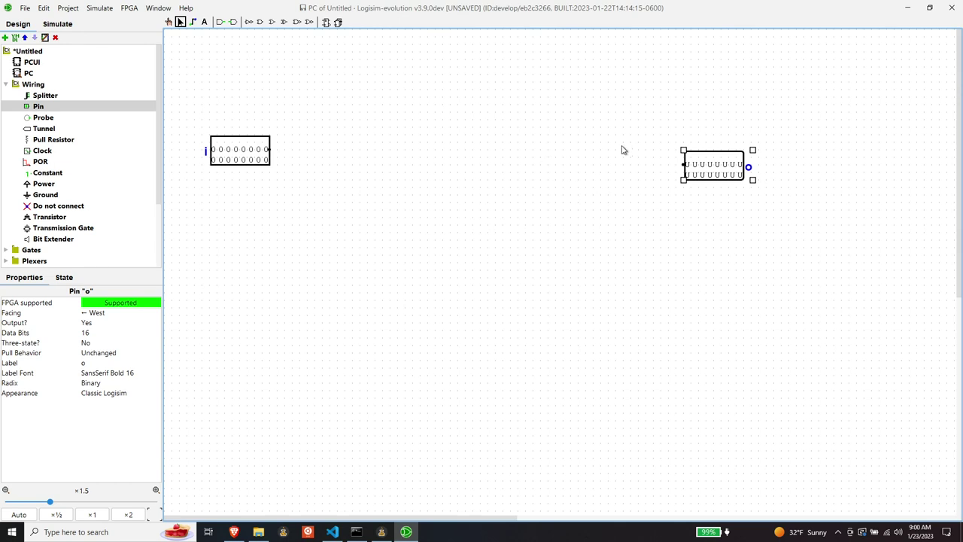
{"action": "left_click_drag", "start_coordinate": [704, 168], "coordinate": [697, 152]}
Add a south-facing 1-bit input pin labelled inc near the top
{"action": "left_click", "coordinate": [471, 142]}
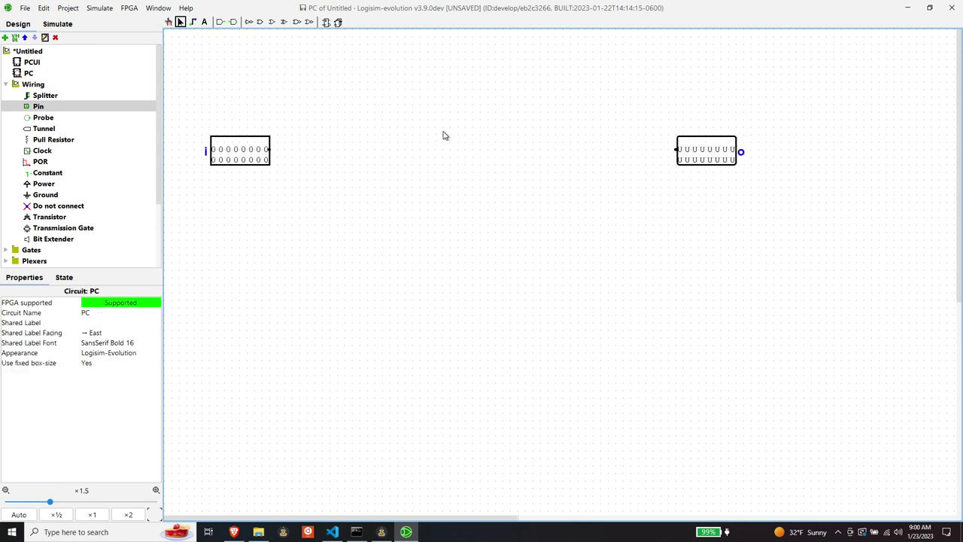
{"action": "left_click", "coordinate": [60, 107]}
{"action": "left_click", "coordinate": [353, 81]}
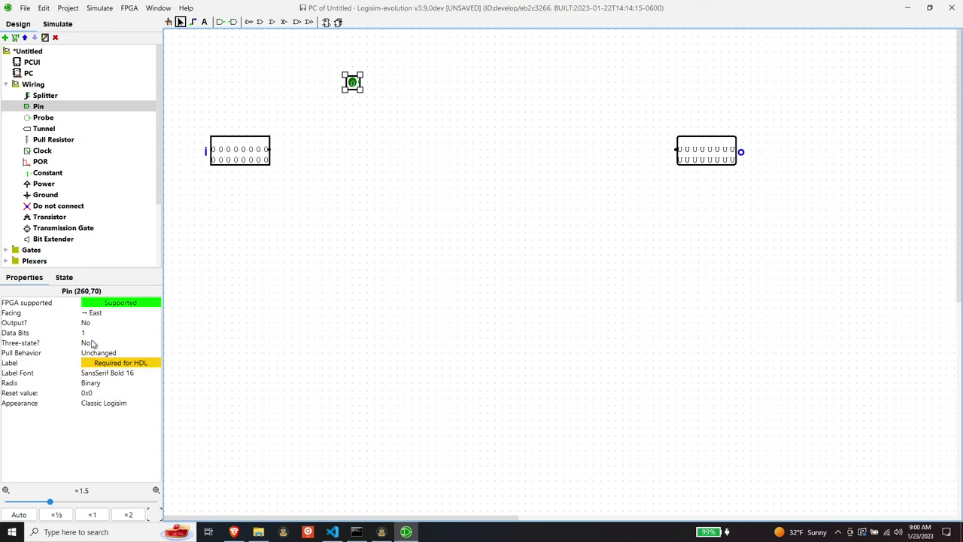
{"action": "left_click", "coordinate": [101, 363]}
{"action": "type", "text": "inc"}
{"action": "key", "text": "Return"}
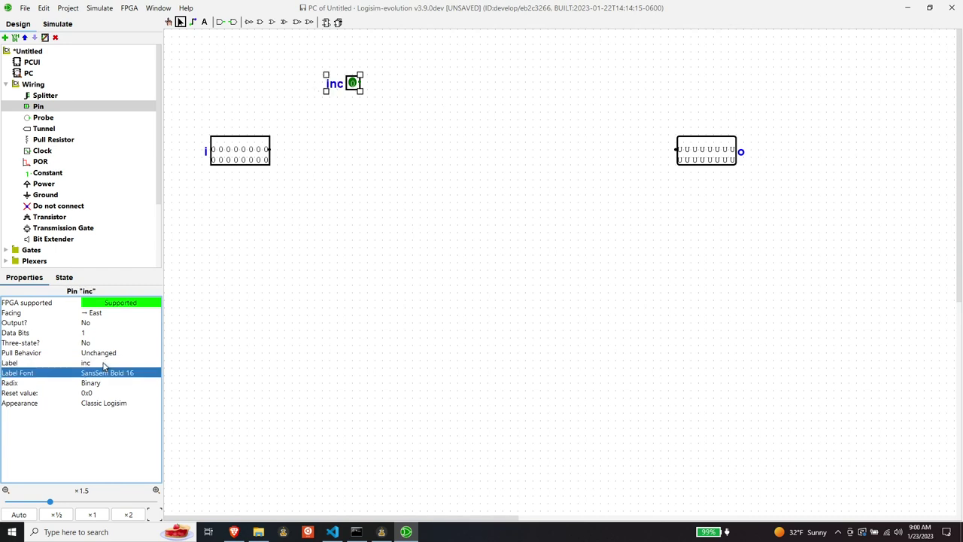
{"action": "left_click", "coordinate": [98, 315]}
{"action": "left_click", "coordinate": [104, 336]}
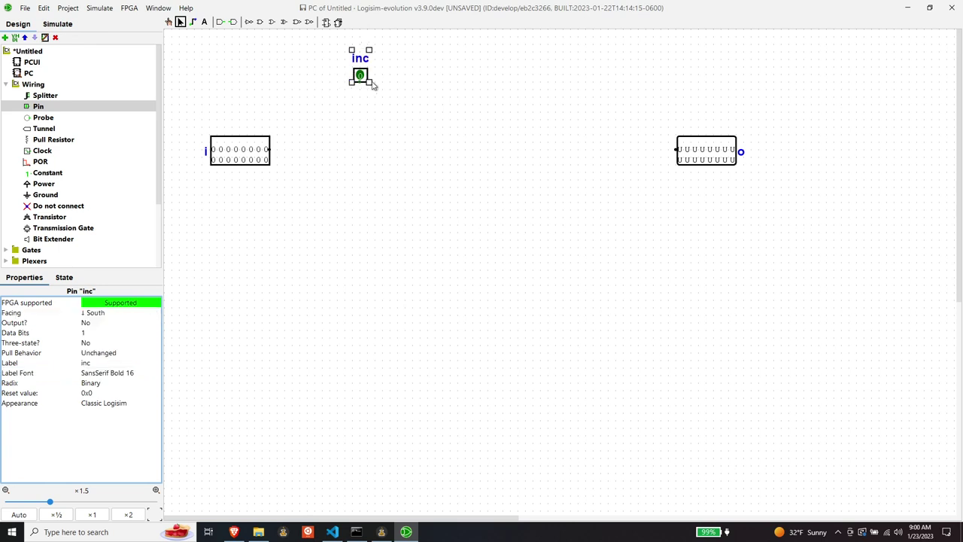
{"action": "left_click", "coordinate": [375, 175]}
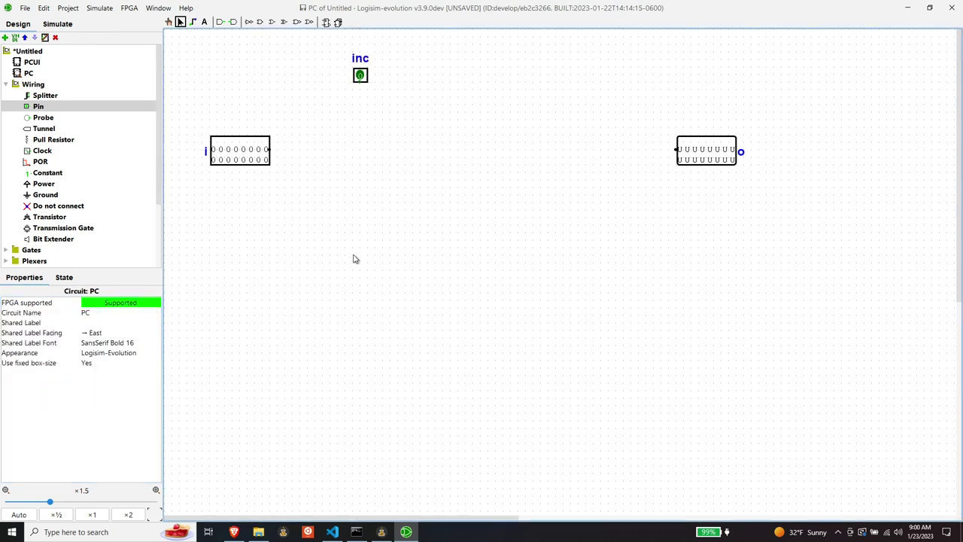
Add a south-facing input pin labelled load to the right of inc
{"action": "left_click", "coordinate": [38, 106]}
{"action": "left_click", "coordinate": [442, 74]}
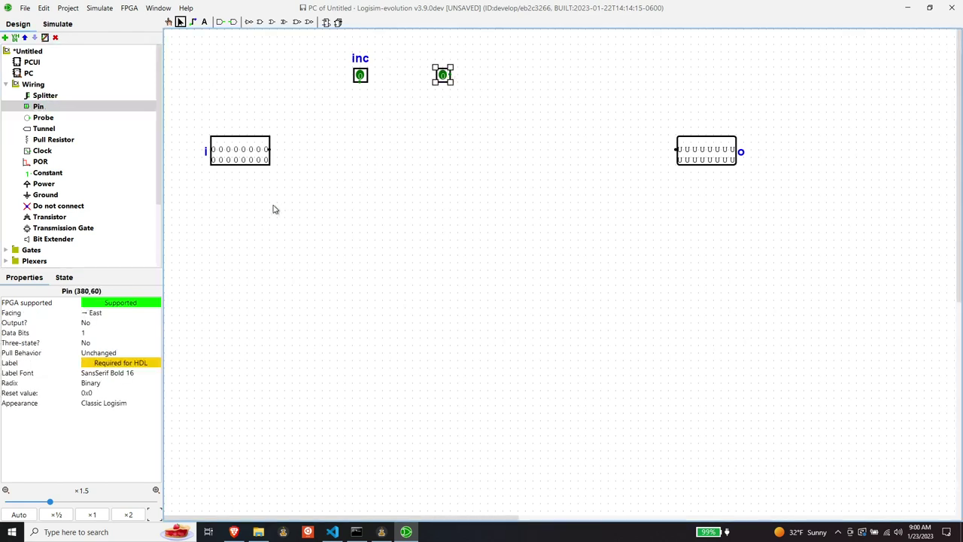
{"action": "left_click", "coordinate": [129, 362]}
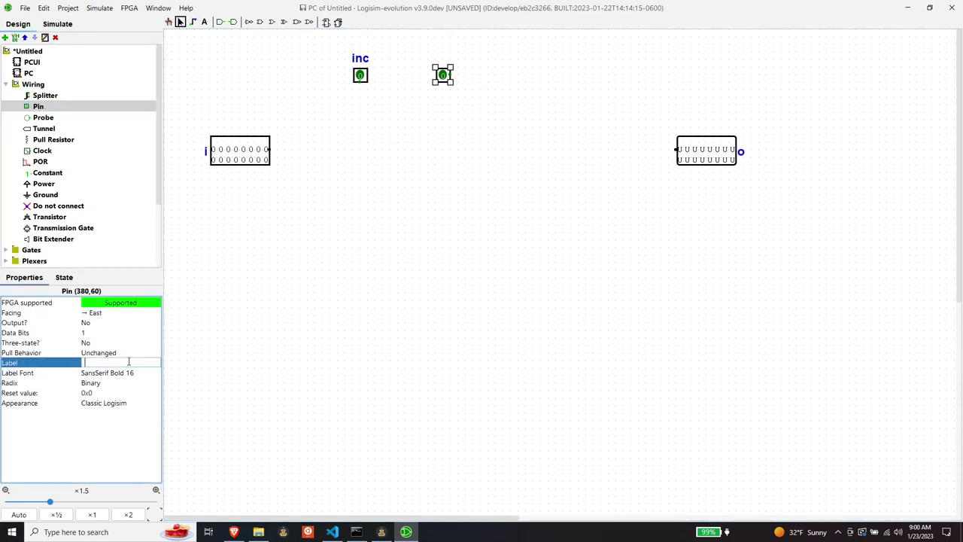
{"action": "type", "text": "load"}
{"action": "key", "text": "Return"}
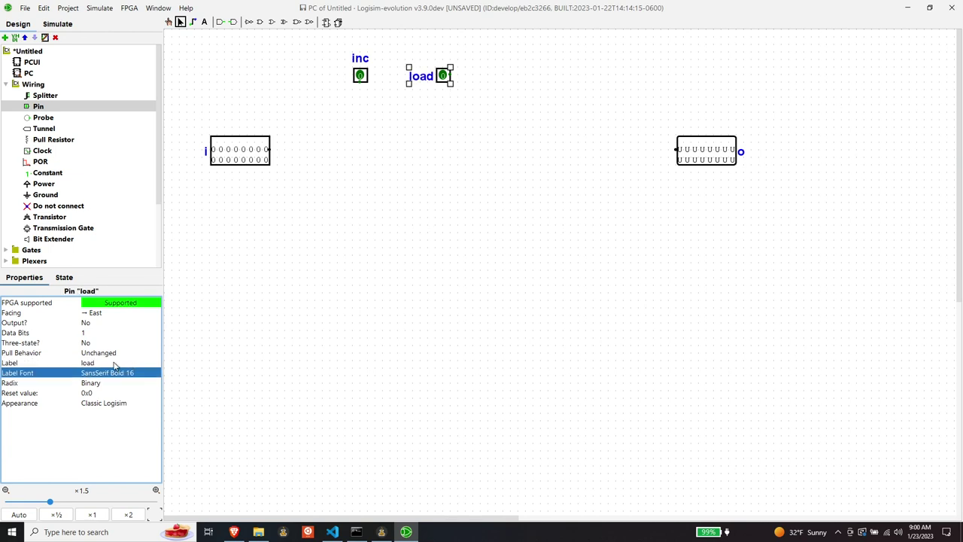
{"action": "left_click", "coordinate": [103, 315]}
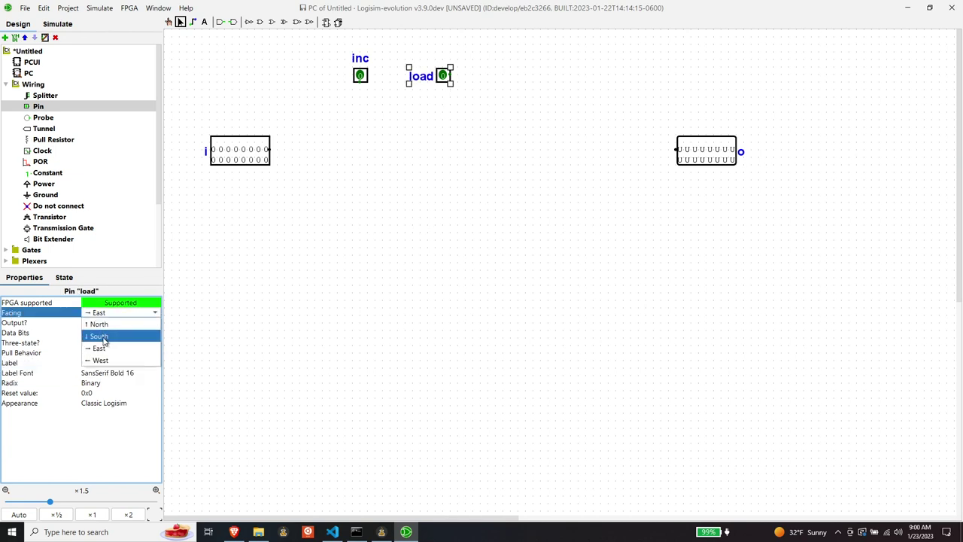
{"action": "left_click", "coordinate": [103, 337]}
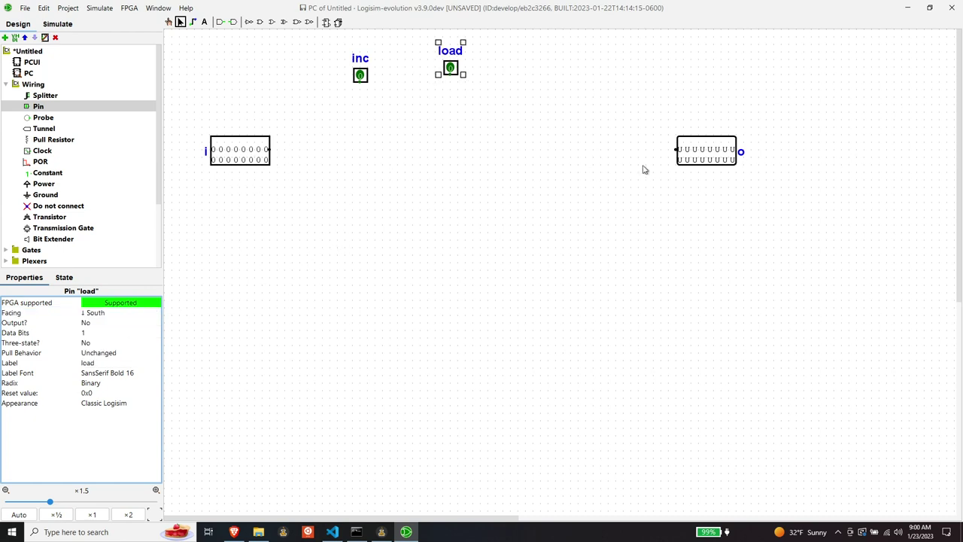
{"action": "left_click_drag", "start_coordinate": [451, 70], "coordinate": [451, 78]}
{"action": "left_click", "coordinate": [411, 112]}
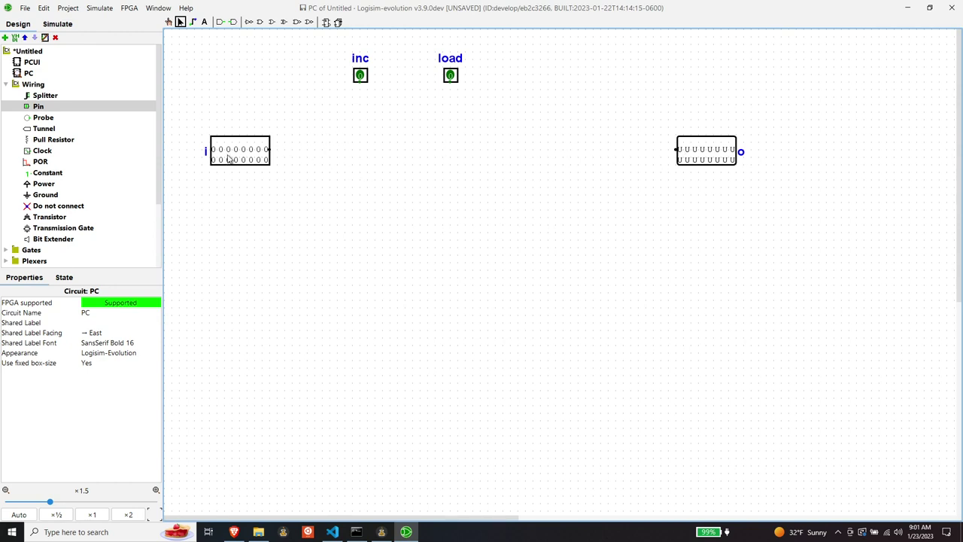
Place a pin right of load, label it reset, face it south, and line it up
{"action": "left_click", "coordinate": [41, 108]}
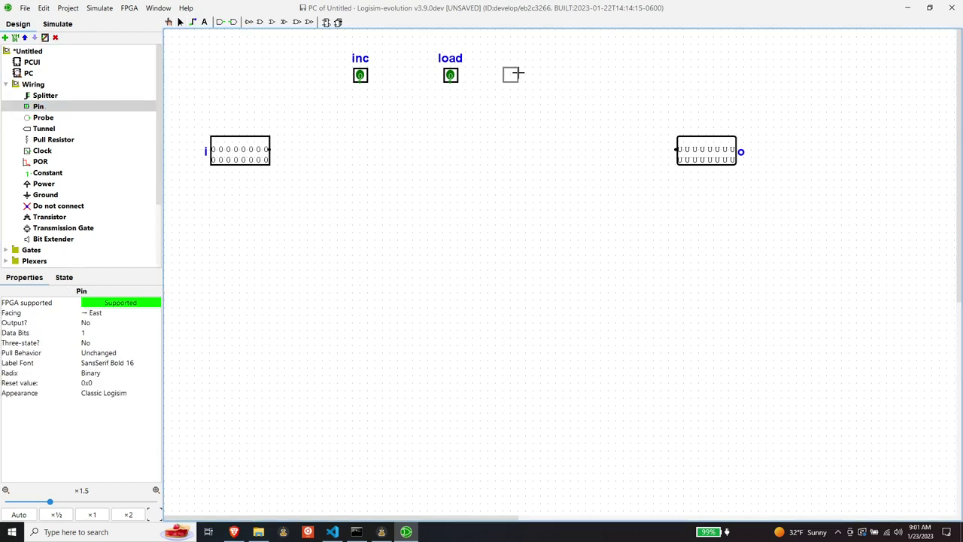
{"action": "left_click", "coordinate": [533, 75]}
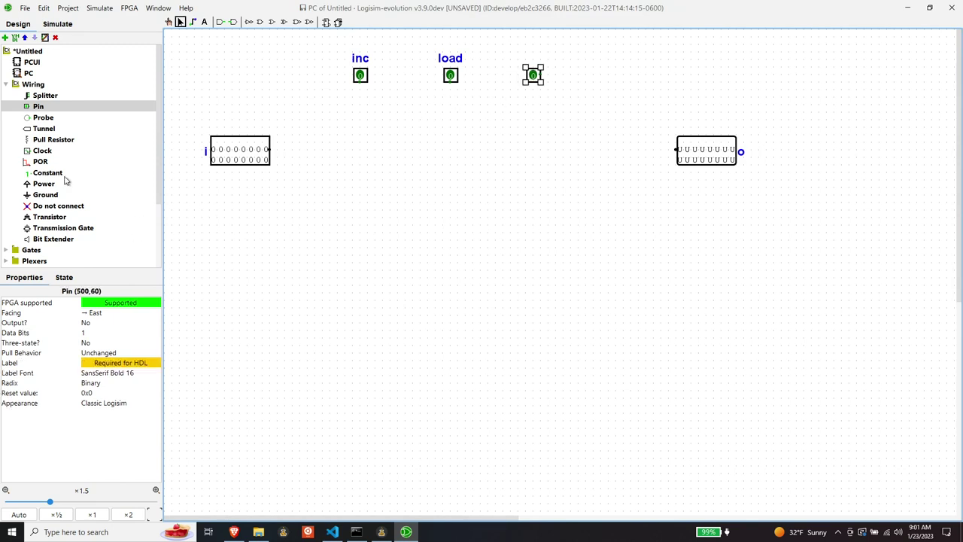
{"action": "left_click", "coordinate": [110, 362]}
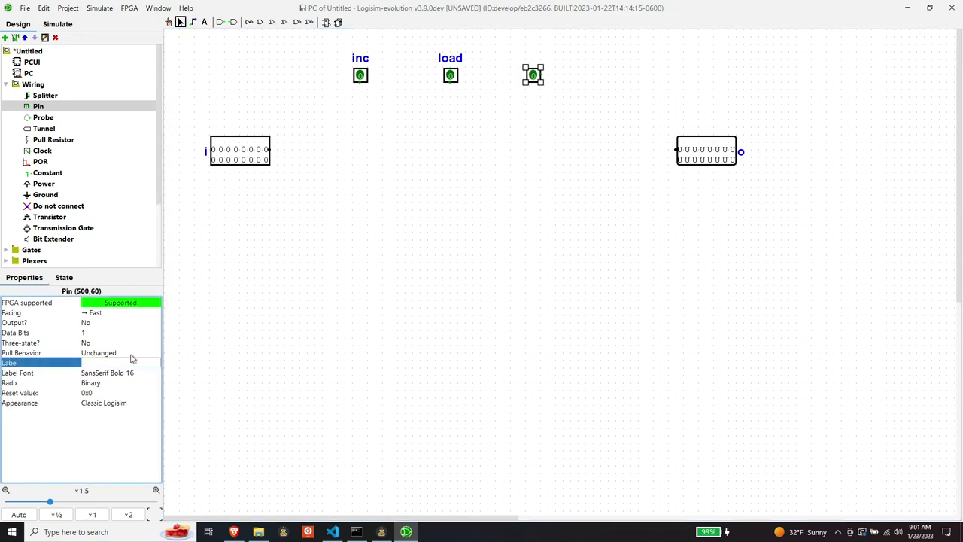
{"action": "type", "text": "reste"}
{"action": "key", "text": "Return"}
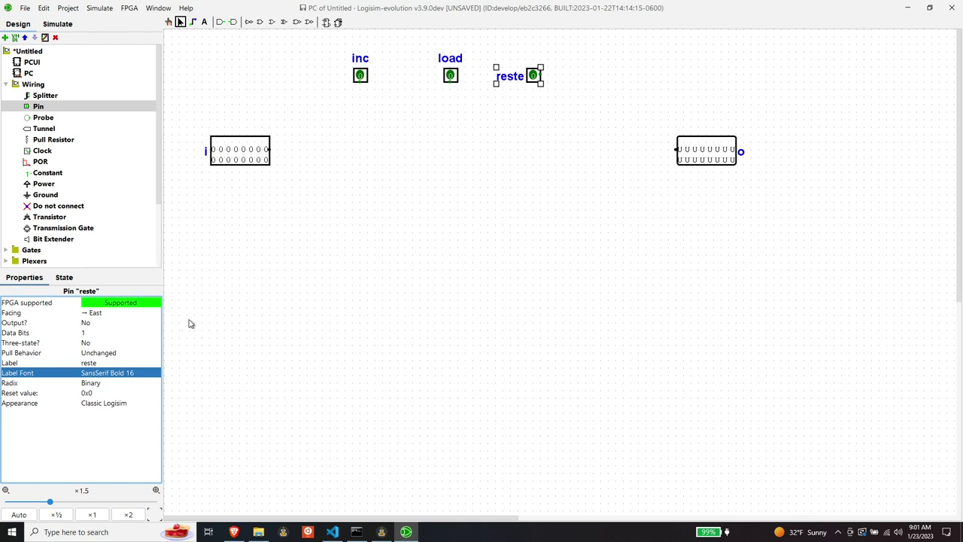
{"action": "left_click", "coordinate": [105, 361]}
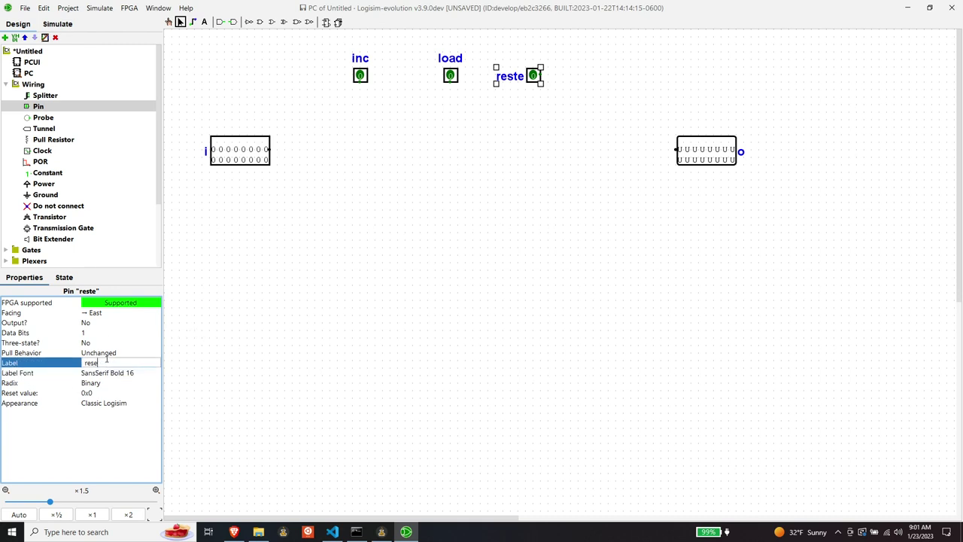
{"action": "type", "text": "t"}
{"action": "key", "text": "Return"}
{"action": "left_click", "coordinate": [100, 314]}
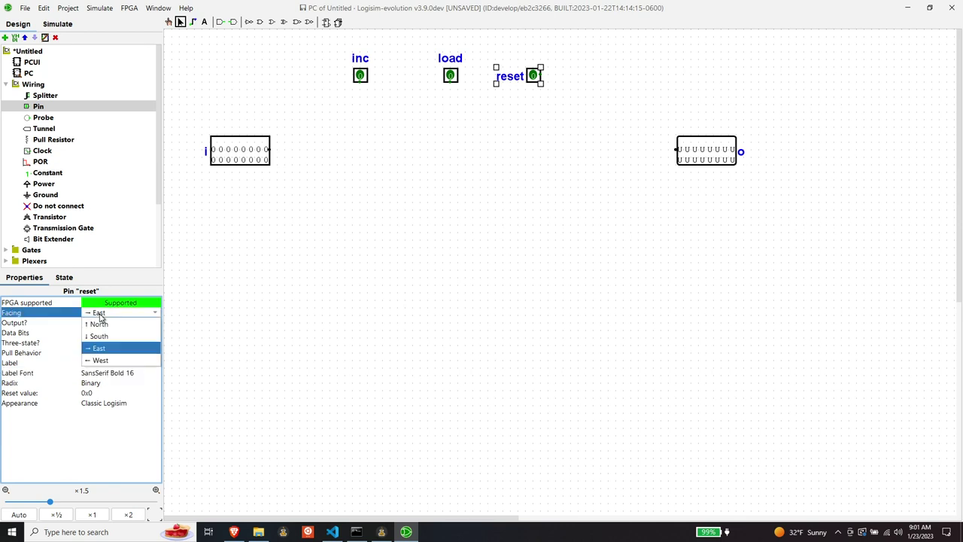
{"action": "left_click", "coordinate": [100, 336]}
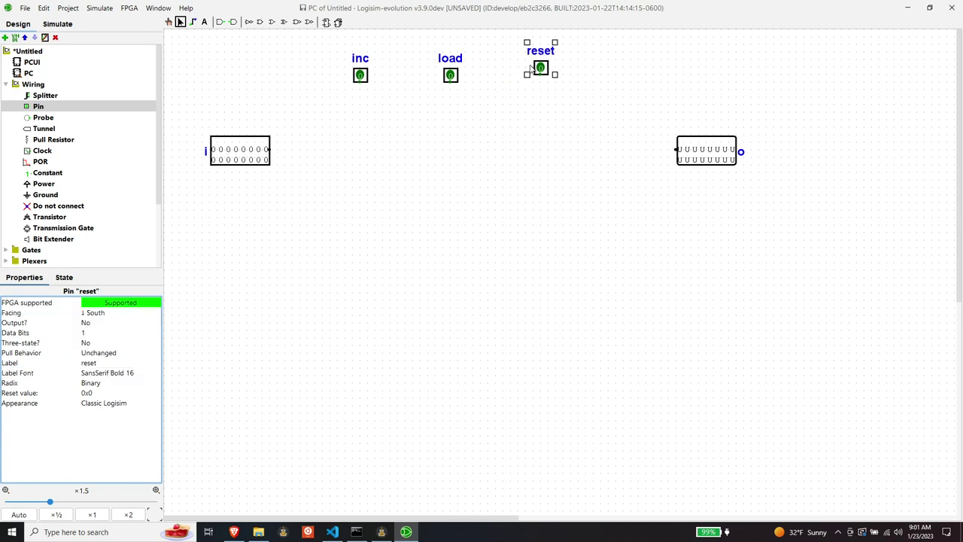
{"action": "left_click_drag", "start_coordinate": [540, 67], "coordinate": [541, 75]}
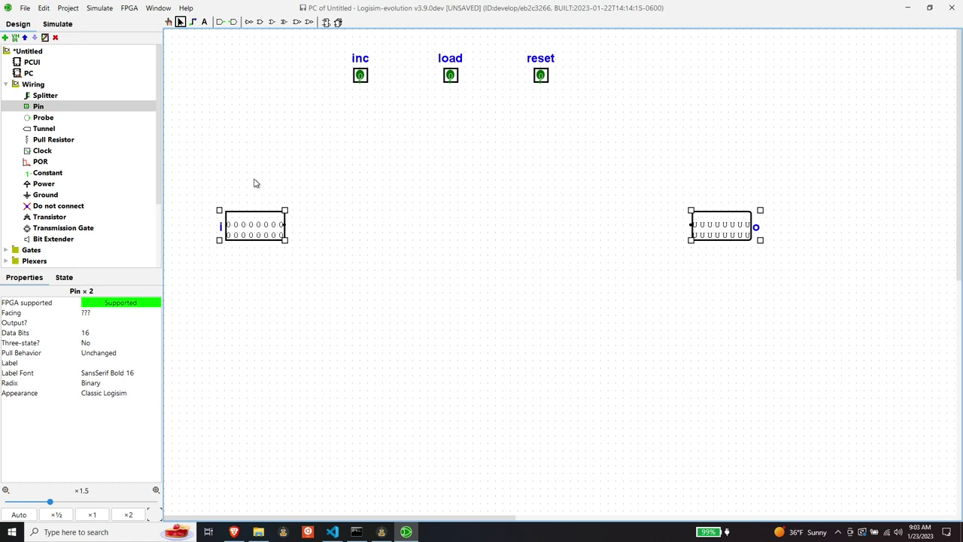
Load Reg16Lib.circ from the Reg16 folder as a library
{"action": "left_click", "coordinate": [67, 9]}
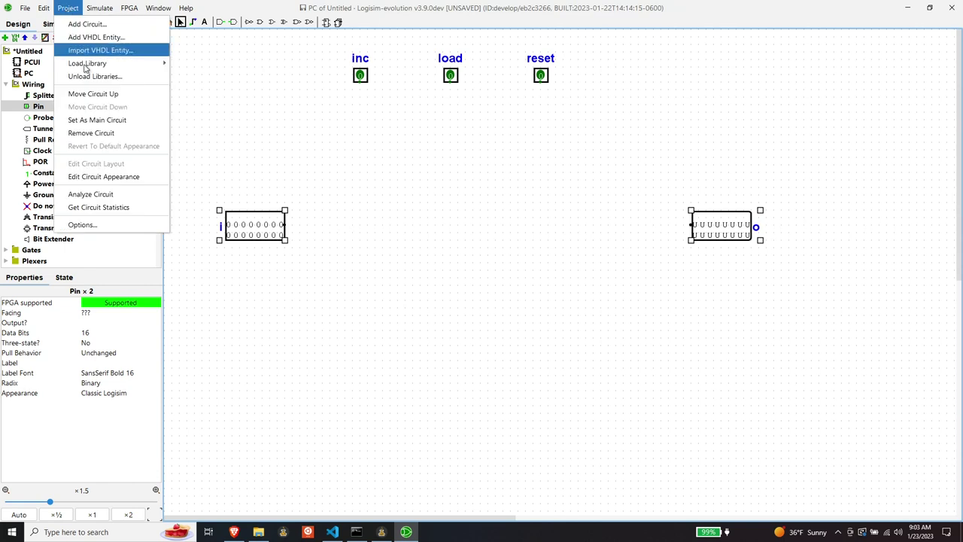
{"action": "mouse_move", "coordinate": [88, 65]}
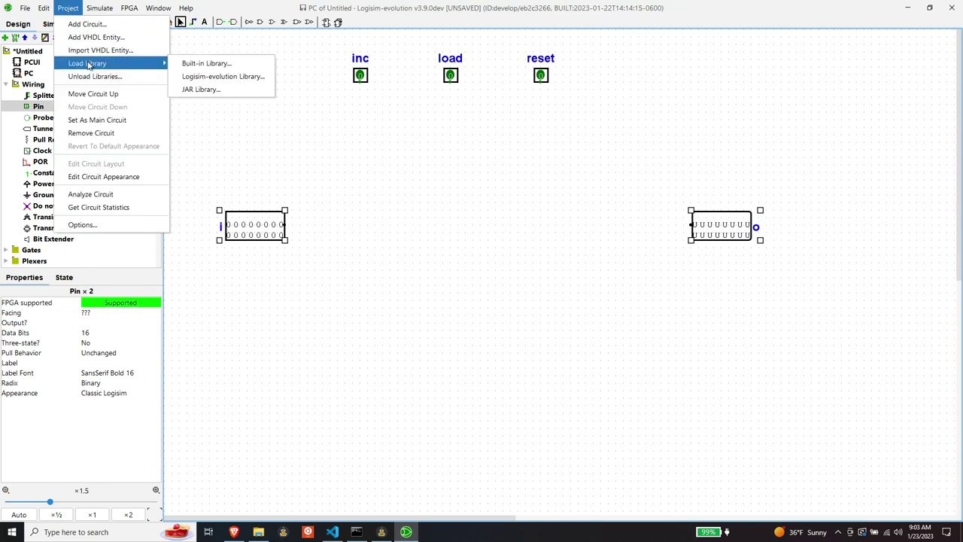
{"action": "left_click", "coordinate": [192, 76]}
{"action": "left_click", "coordinate": [437, 193]}
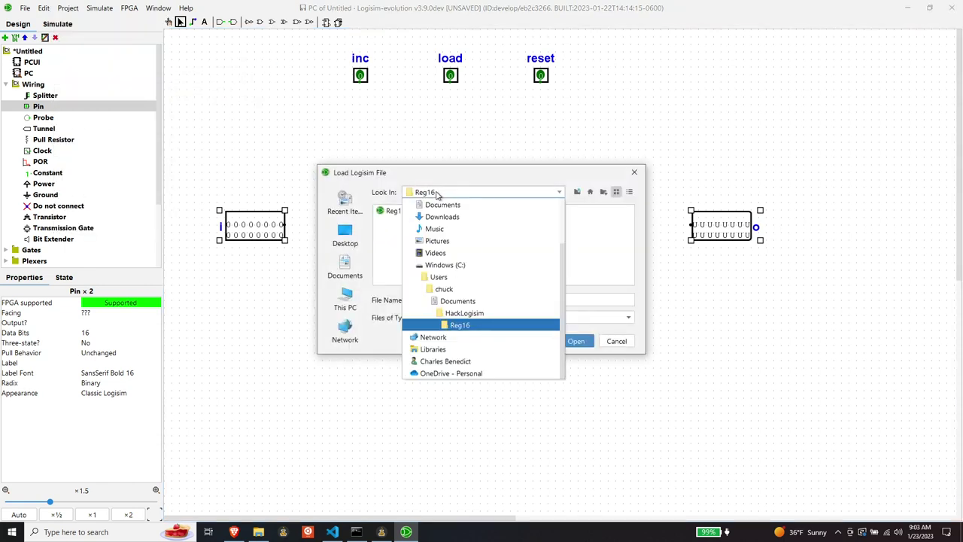
{"action": "left_click", "coordinate": [466, 325]}
{"action": "double_click", "coordinate": [407, 213]}
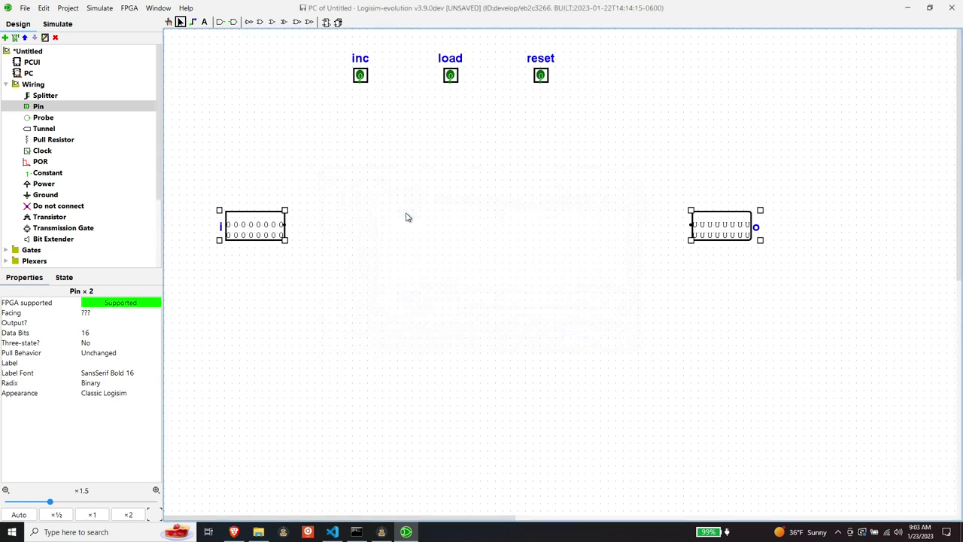
Place a Reg16 register and move it right so Q meets the o pin
{"action": "scroll", "coordinate": [159, 189], "scroll_direction": "down", "scroll_amount": 3}
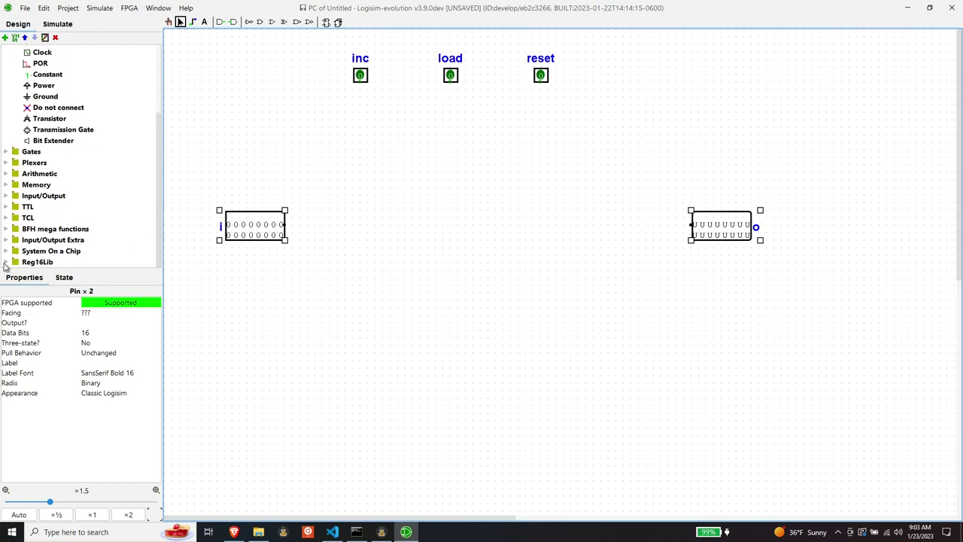
{"action": "left_click", "coordinate": [4, 265]}
{"action": "left_click", "coordinate": [5, 262]}
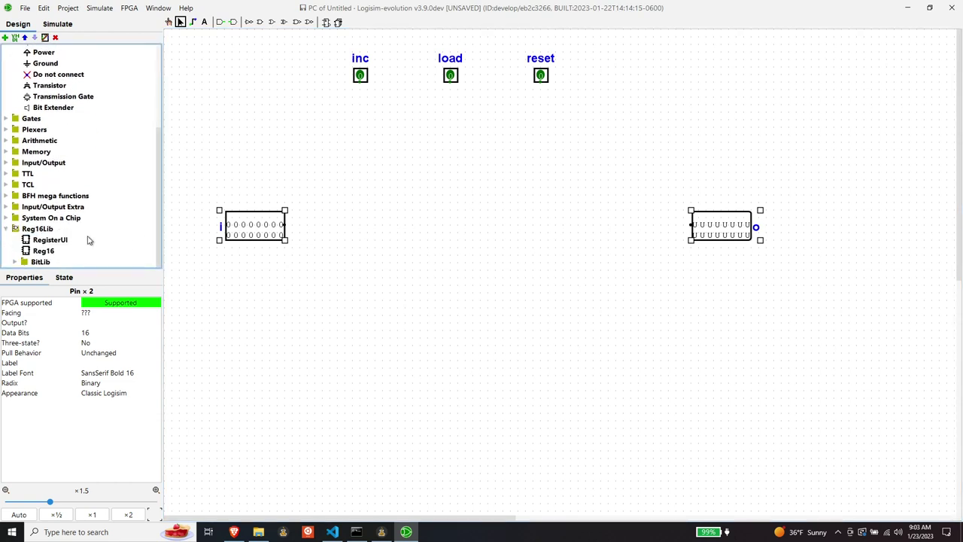
{"action": "left_click", "coordinate": [45, 252]}
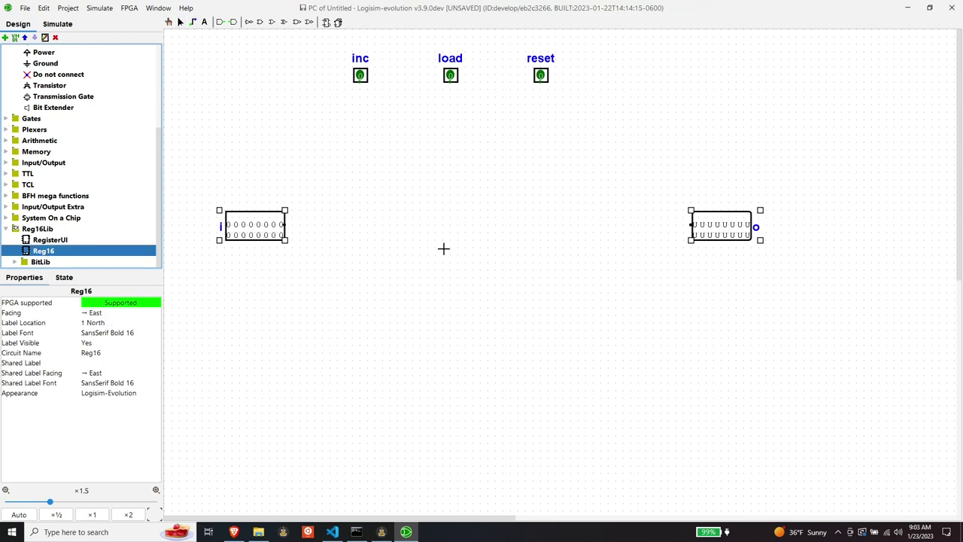
{"action": "left_click", "coordinate": [554, 254]}
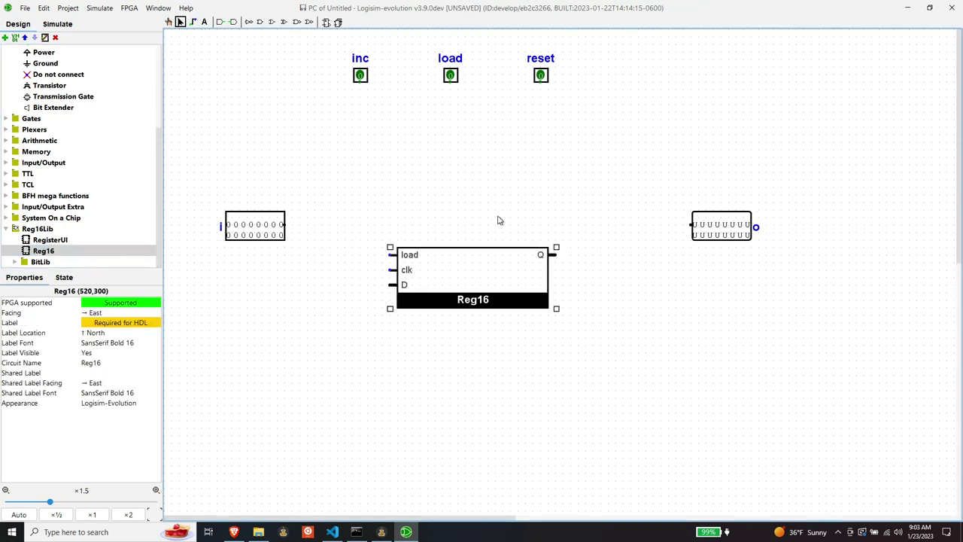
{"action": "left_click_drag", "start_coordinate": [512, 262], "coordinate": [737, 225]}
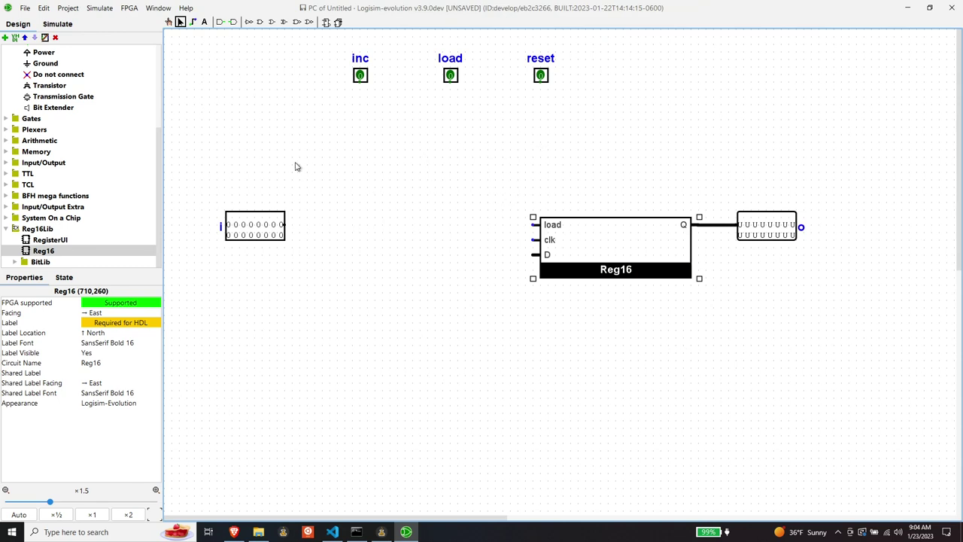
Place another input pin to the right of reset
{"action": "scroll", "coordinate": [60, 135], "scroll_direction": "up", "scroll_amount": 5}
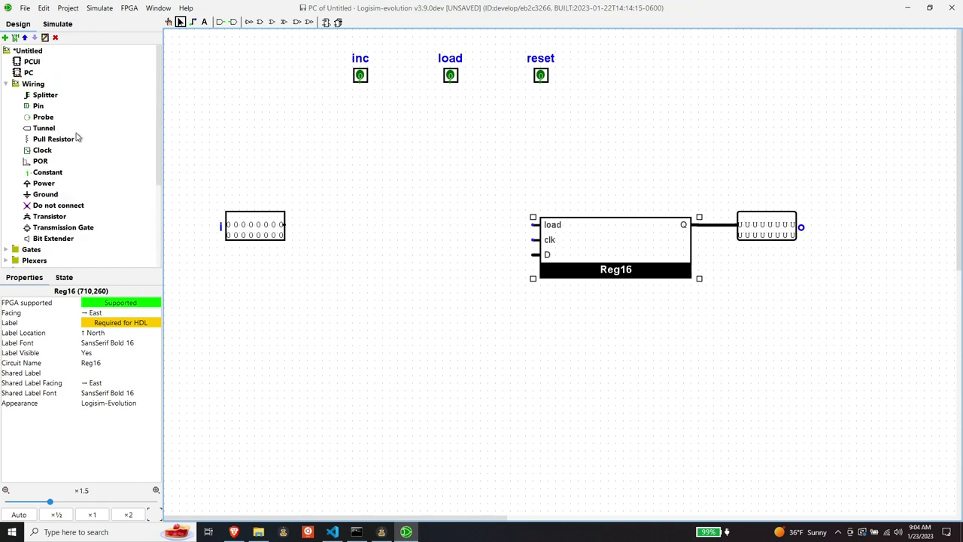
{"action": "left_click", "coordinate": [39, 106]}
{"action": "left_click", "coordinate": [600, 74]}
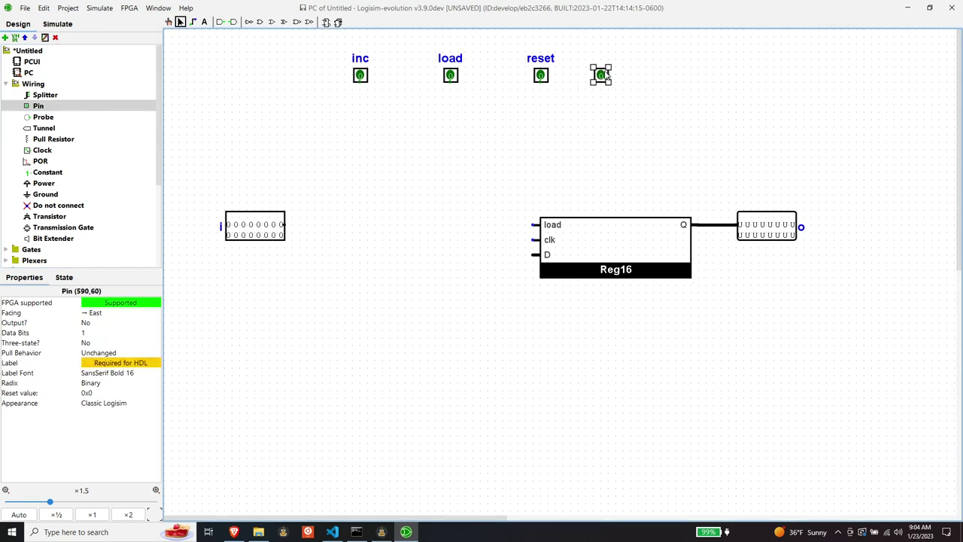
Label the fourth pin clk, face it south, and wire it to Reg16's clk input
{"action": "left_click", "coordinate": [115, 362]}
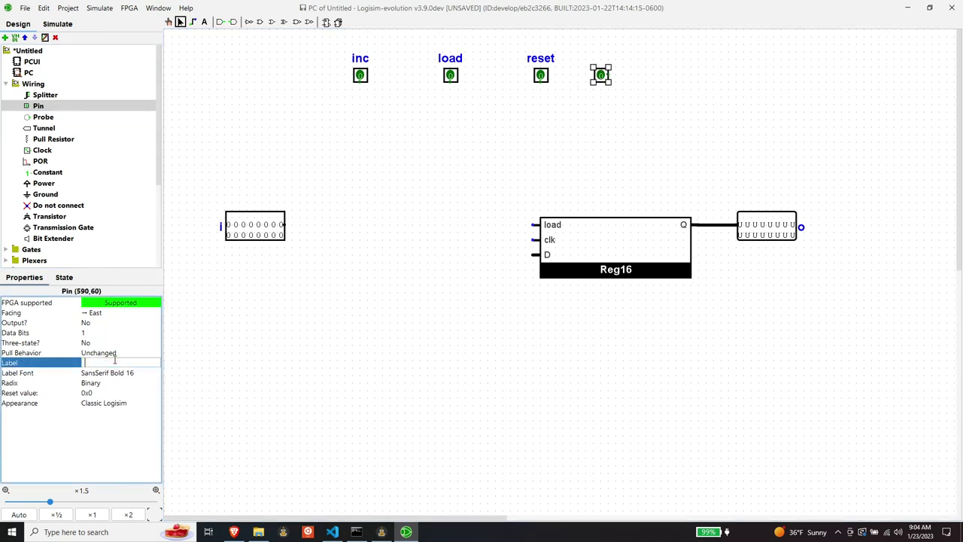
{"action": "type", "text": "clk"}
{"action": "key", "text": "Return"}
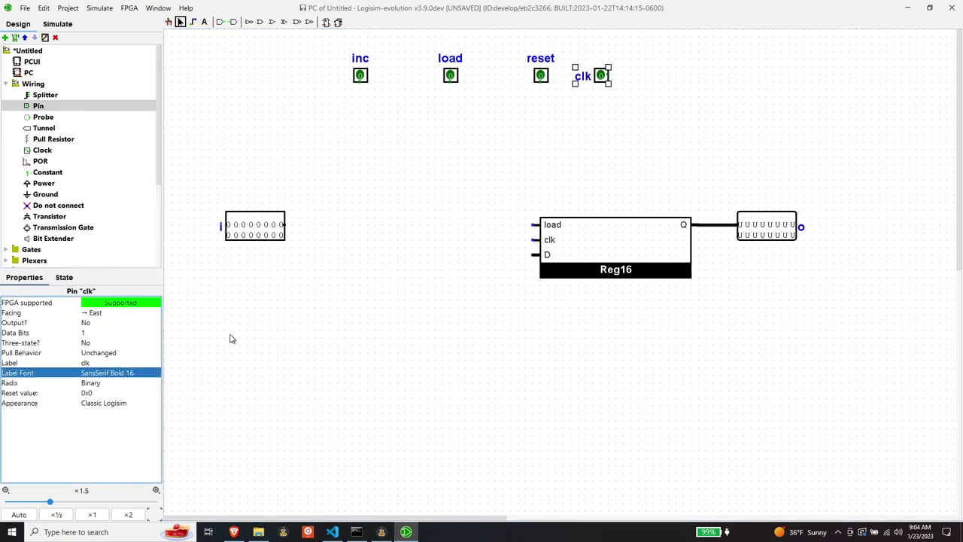
{"action": "left_click", "coordinate": [94, 313]}
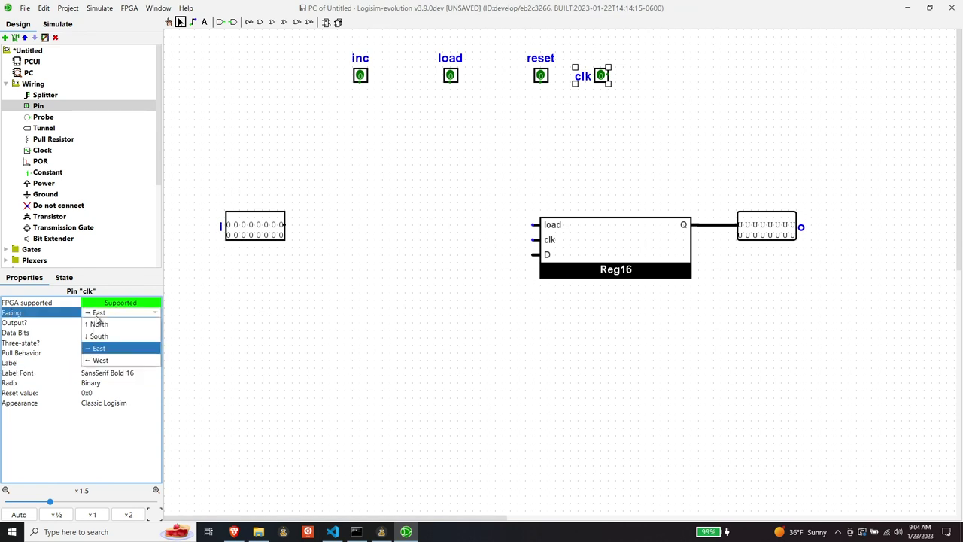
{"action": "left_click", "coordinate": [99, 336]}
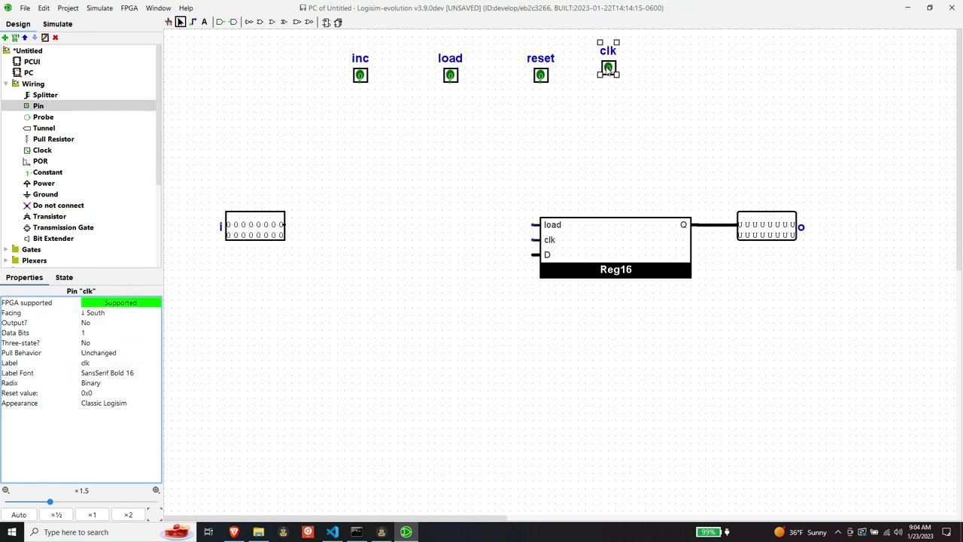
{"action": "left_click_drag", "start_coordinate": [608, 70], "coordinate": [527, 242]}
{"action": "left_click_drag", "start_coordinate": [532, 243], "coordinate": [532, 240]}
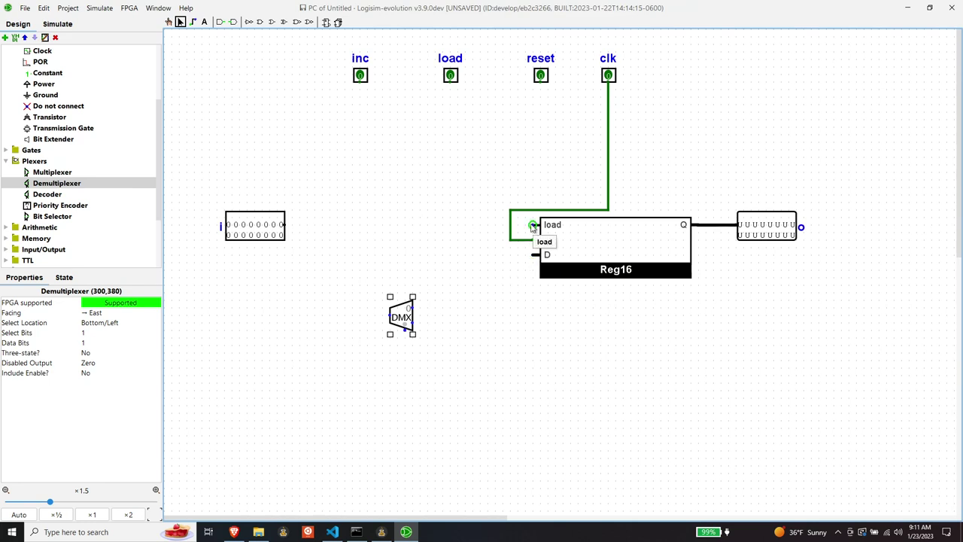
{"action": "left_click", "coordinate": [67, 8]}
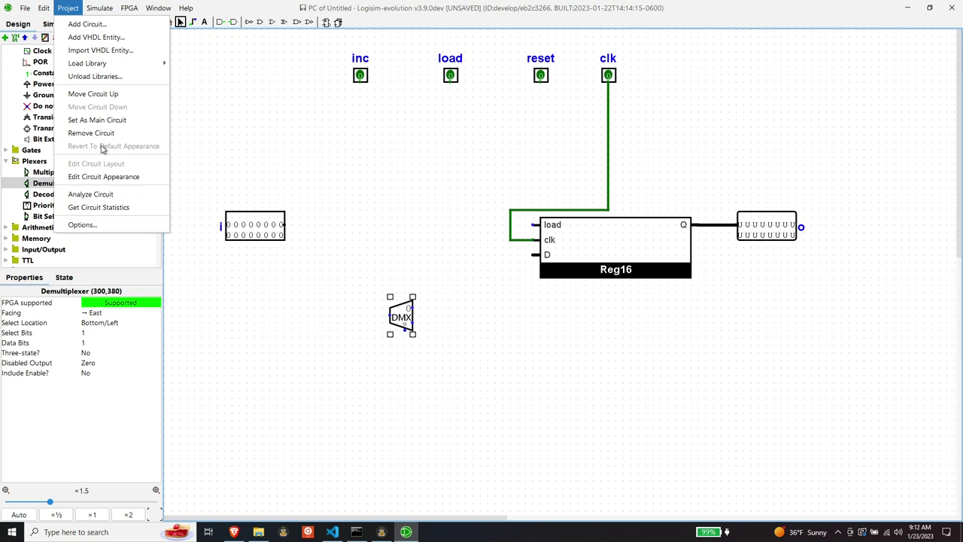
Browse to HackLogisim\Inc16 and load Inc16Lib.circ as a library
{"action": "mouse_move", "coordinate": [98, 65]}
{"action": "left_click", "coordinate": [181, 76]}
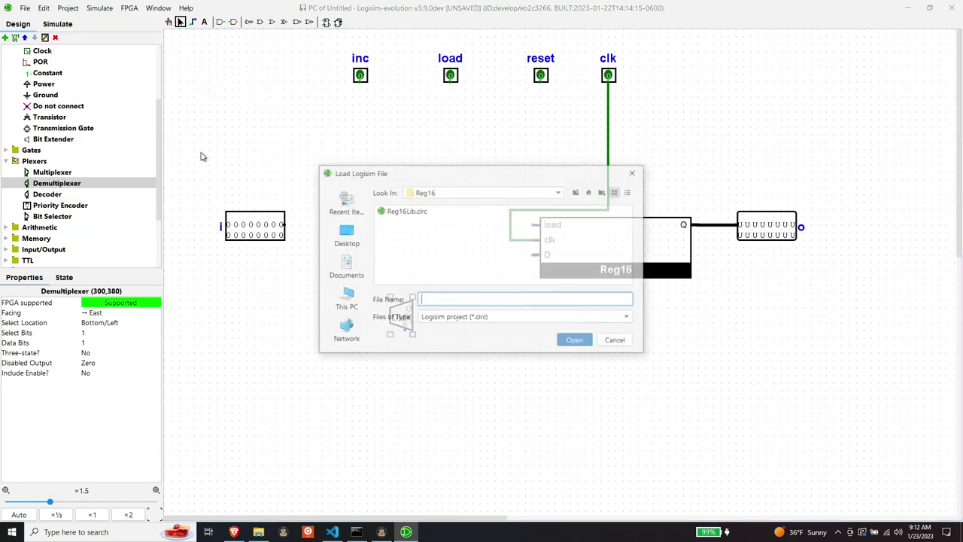
{"action": "left_click", "coordinate": [434, 192]}
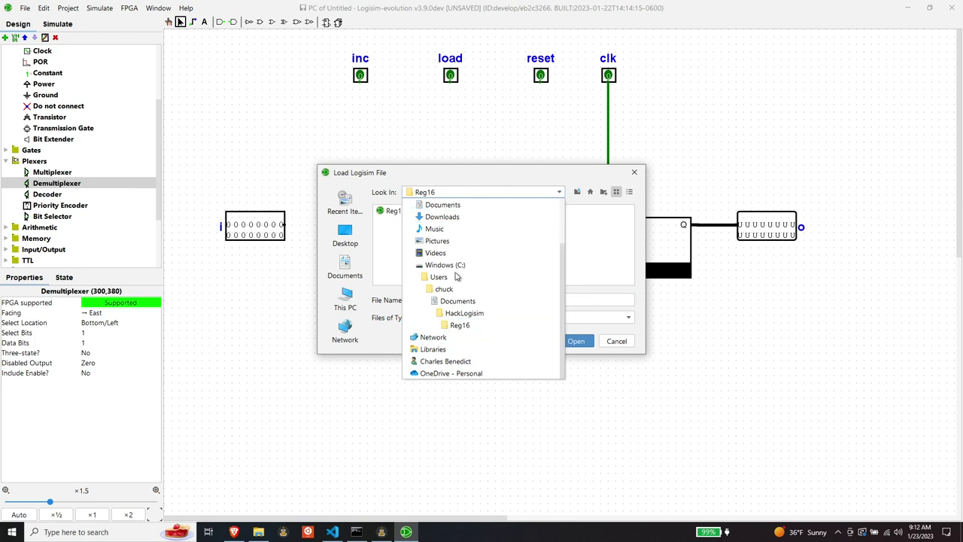
{"action": "left_click", "coordinate": [464, 312]}
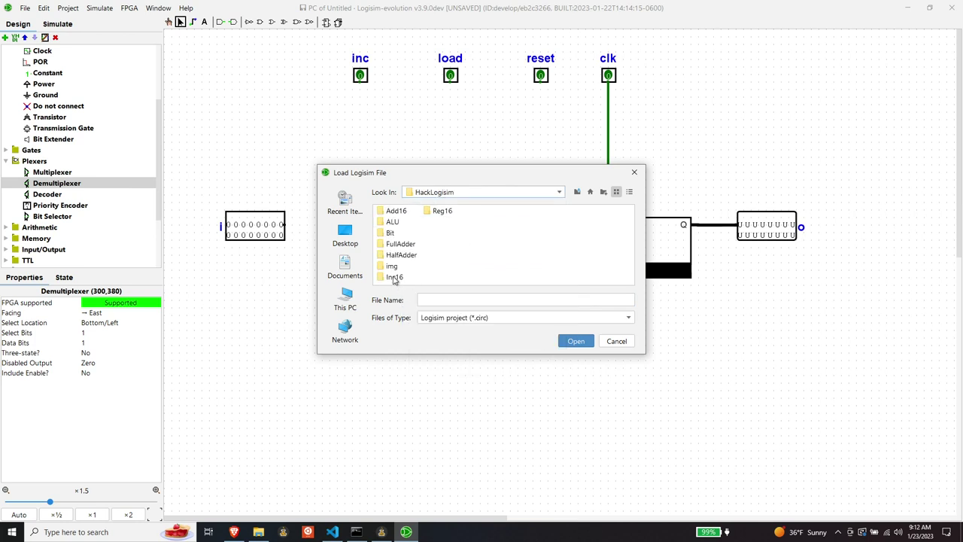
{"action": "left_click", "coordinate": [394, 277]}
{"action": "left_click", "coordinate": [399, 278]}
{"action": "left_click", "coordinate": [435, 278]}
{"action": "double_click", "coordinate": [378, 279]}
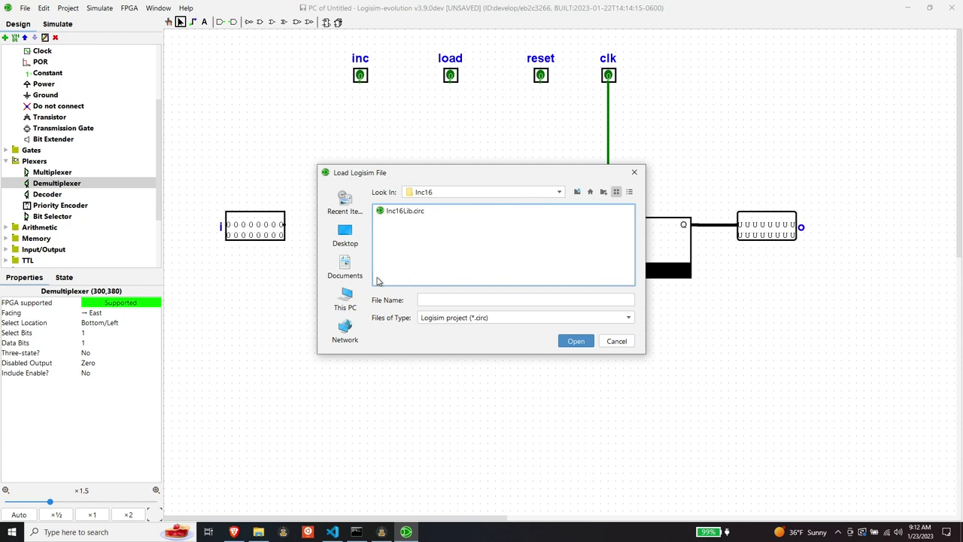
{"action": "double_click", "coordinate": [391, 211]}
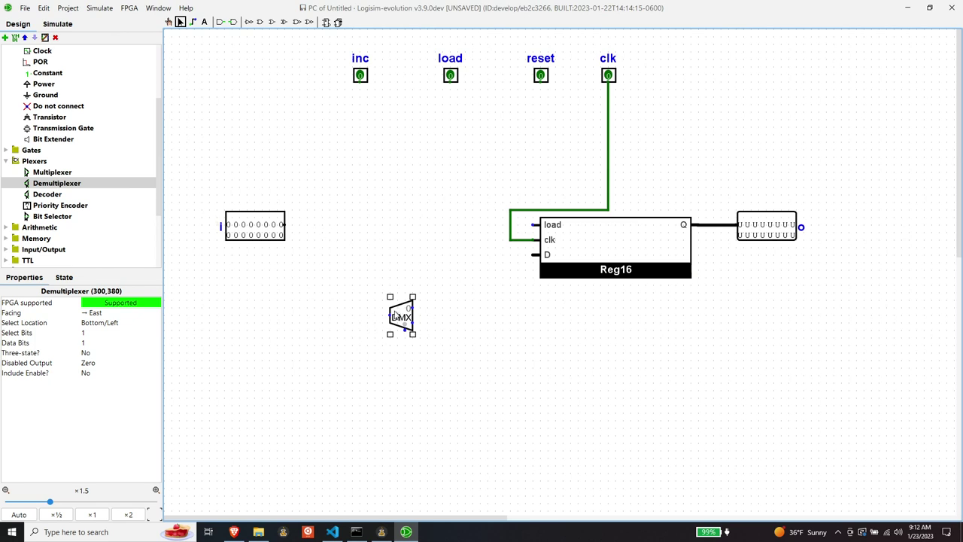
Delete the demultiplexer and place an Inc16 incrementer beneath Reg16
{"action": "key", "text": "Delete"}
{"action": "scroll", "coordinate": [55, 169], "scroll_direction": "down", "scroll_amount": 3}
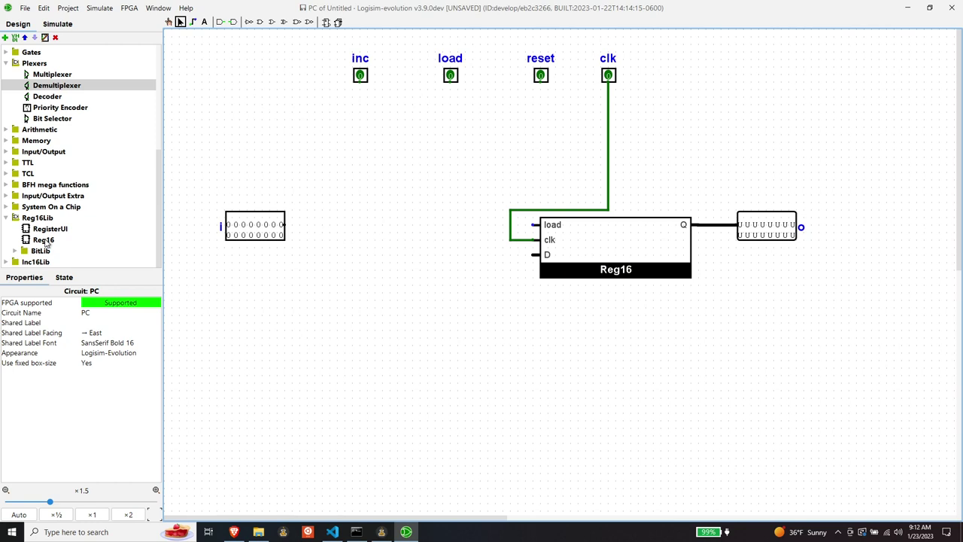
{"action": "left_click", "coordinate": [7, 261]}
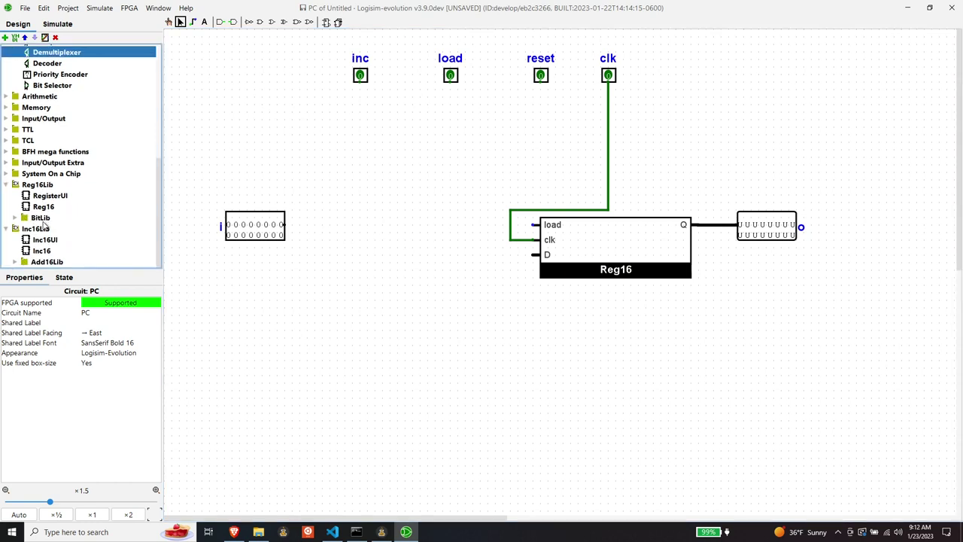
{"action": "left_click", "coordinate": [41, 250]}
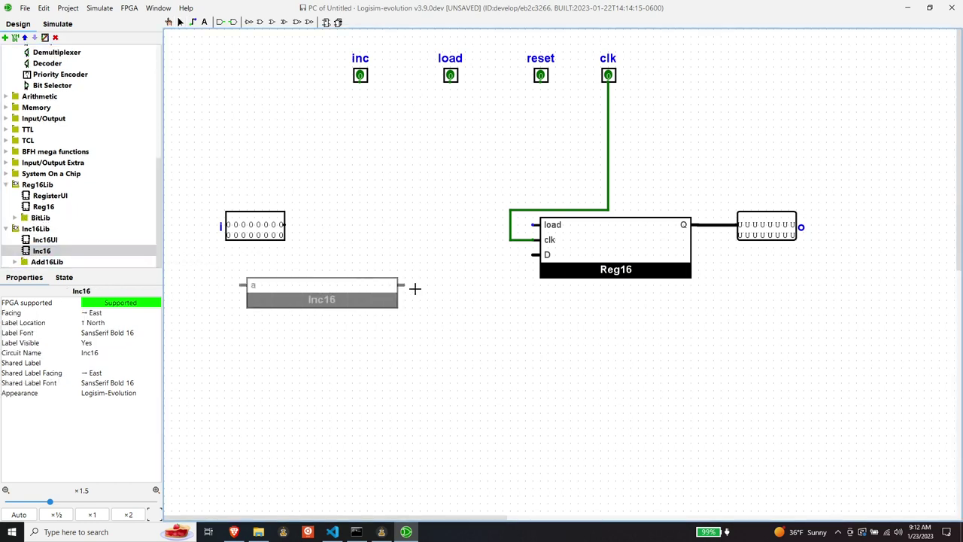
{"action": "left_click", "coordinate": [511, 337]}
{"action": "left_click_drag", "start_coordinate": [501, 345], "coordinate": [696, 322]}
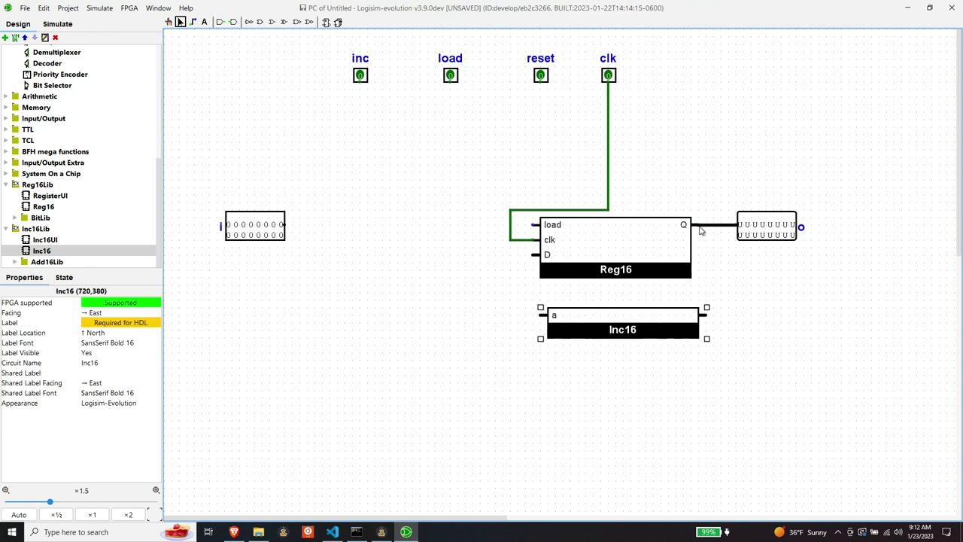
Run a wire from Reg16's Q output down into Inc16's a input
{"action": "left_click", "coordinate": [700, 228]}
{"action": "mouse_move", "coordinate": [699, 226]}
{"action": "left_mouse_down"}
{"action": "mouse_move", "coordinate": [705, 259]}
{"action": "mouse_move", "coordinate": [688, 295]}
{"action": "mouse_move", "coordinate": [518, 285]}
{"action": "left_mouse_up"}
{"action": "mouse_move", "coordinate": [517, 285]}
{"action": "left_mouse_down"}
{"action": "mouse_move", "coordinate": [517, 306]}
{"action": "mouse_move", "coordinate": [545, 315]}
{"action": "left_mouse_up"}
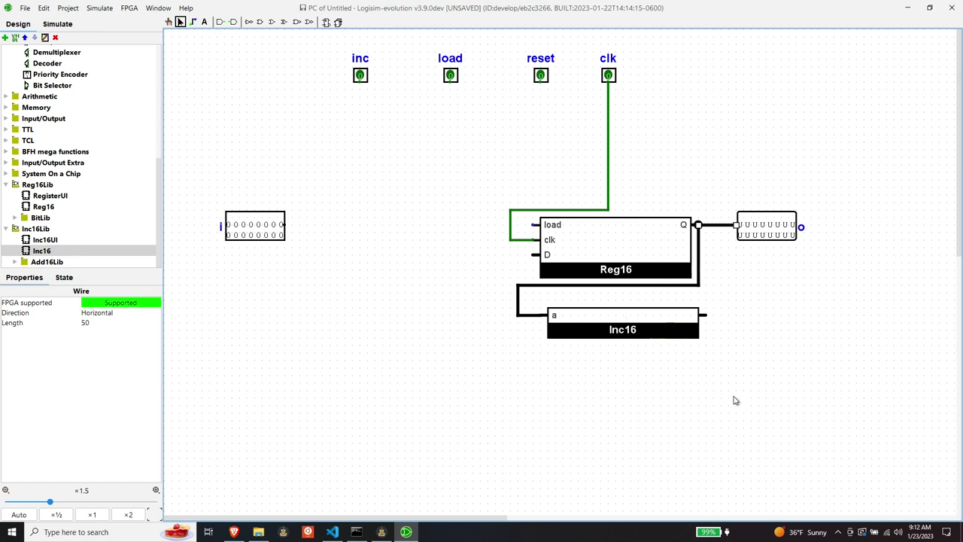
{"action": "left_click", "coordinate": [397, 92]}
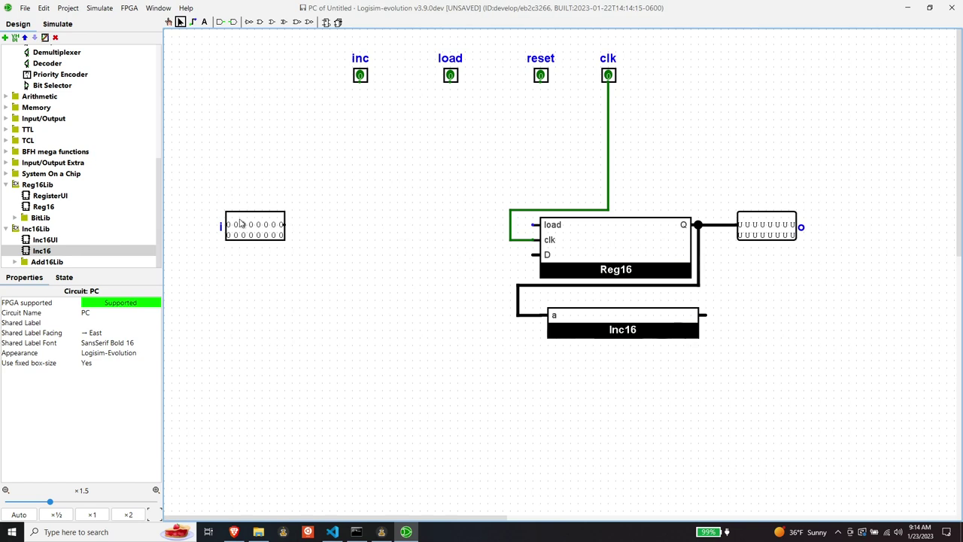
Place a constant with value 0 and 16 data bits above input i
{"action": "scroll", "coordinate": [85, 159], "scroll_direction": "up", "scroll_amount": 4}
{"action": "scroll", "coordinate": [85, 160], "scroll_direction": "up", "scroll_amount": 3}
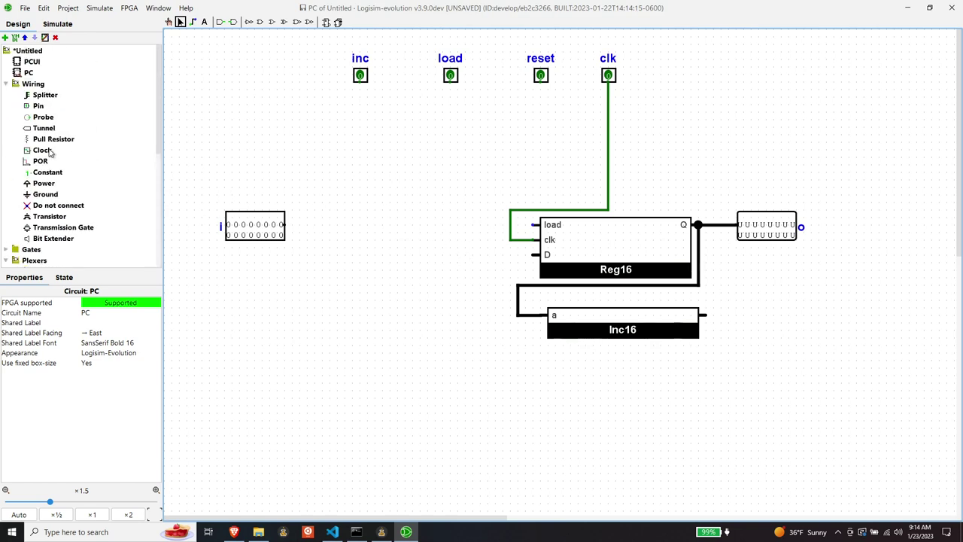
{"action": "left_click", "coordinate": [48, 172]}
{"action": "left_click", "coordinate": [334, 294]}
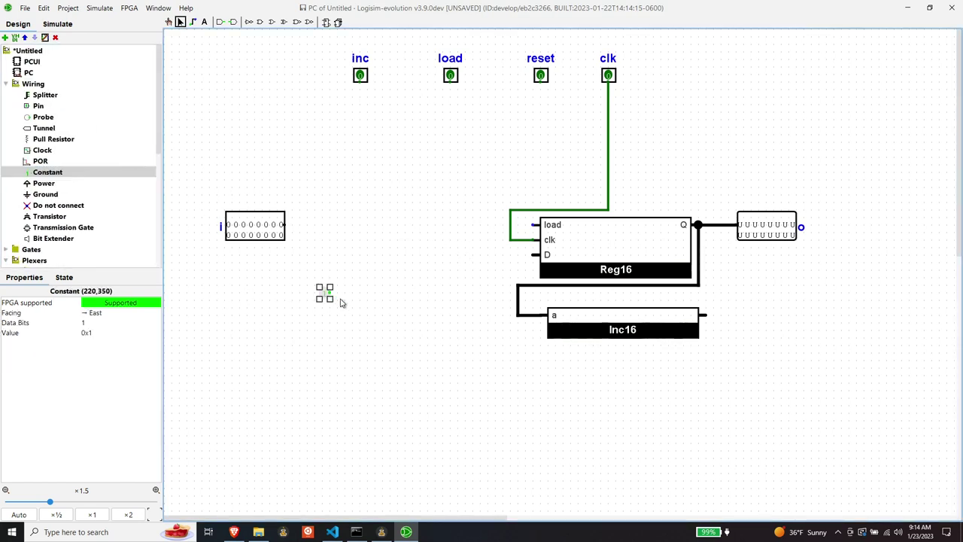
{"action": "left_click", "coordinate": [112, 332]}
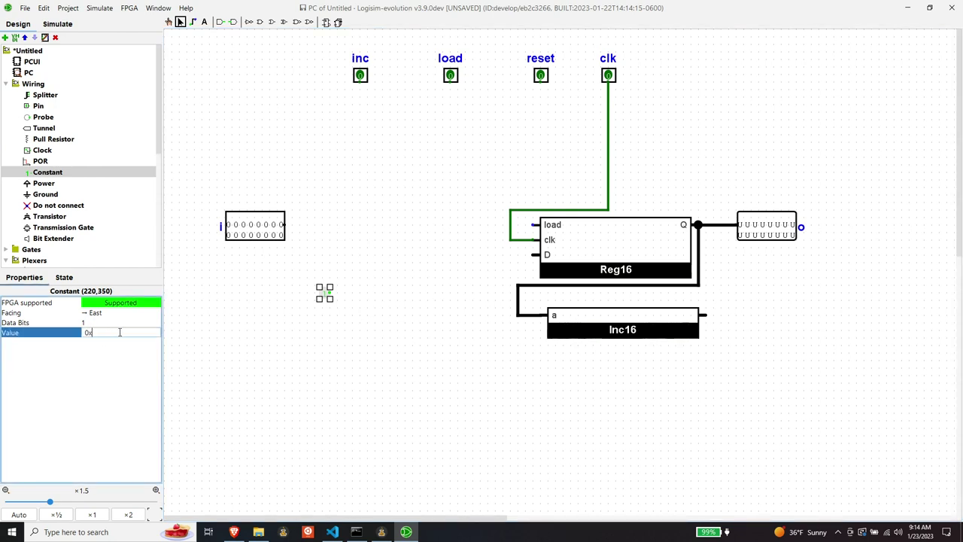
{"action": "type", "text": "0"}
{"action": "key", "text": "Return"}
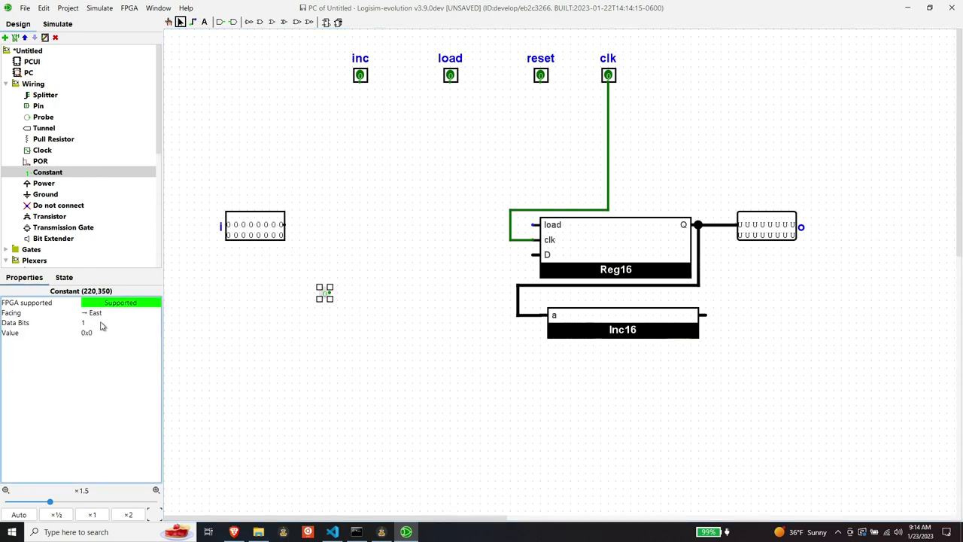
{"action": "left_click", "coordinate": [113, 322]}
{"action": "type", "text": "6"}
{"action": "key", "text": "Return"}
{"action": "left_click_drag", "start_coordinate": [319, 294], "coordinate": [396, 171]}
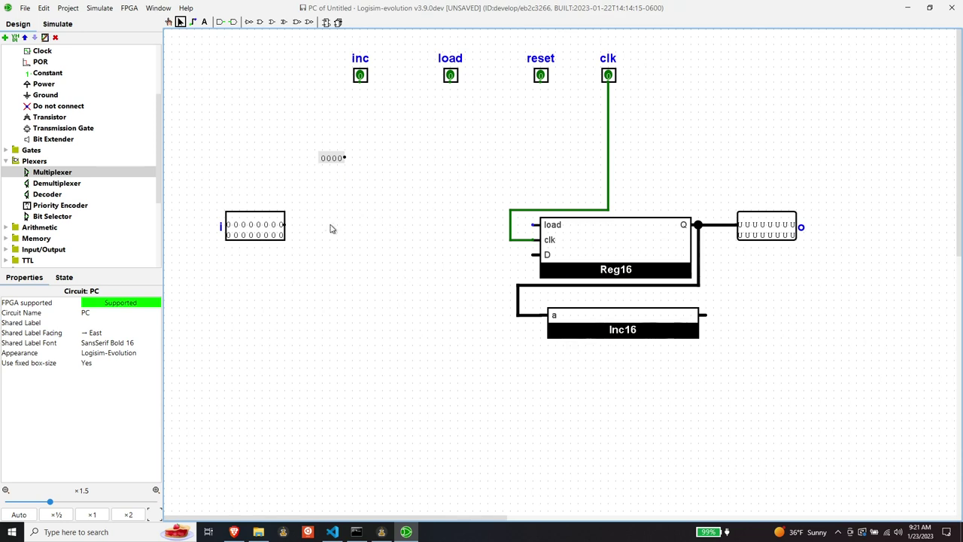
Place a multiplexer just left of Reg16
{"action": "left_click", "coordinate": [51, 173]}
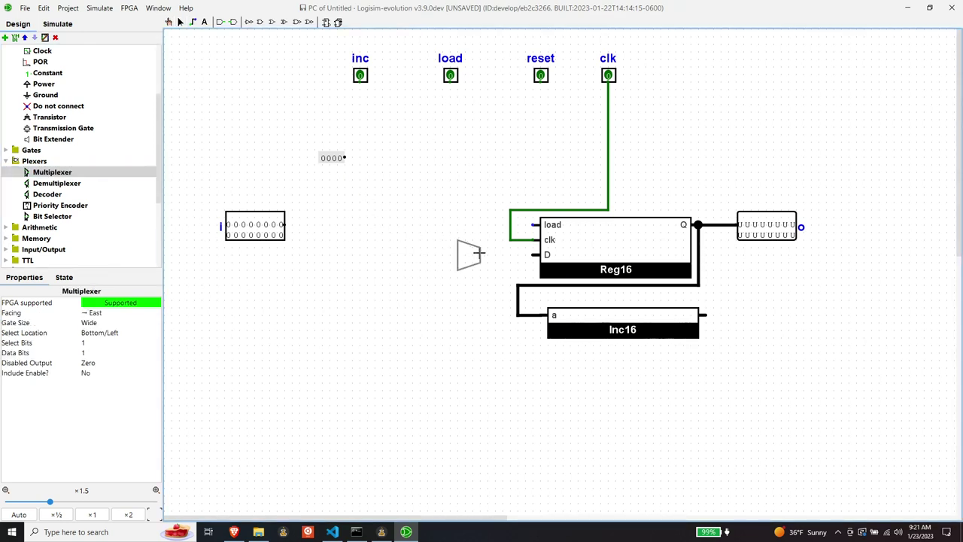
{"action": "left_click", "coordinate": [478, 254]}
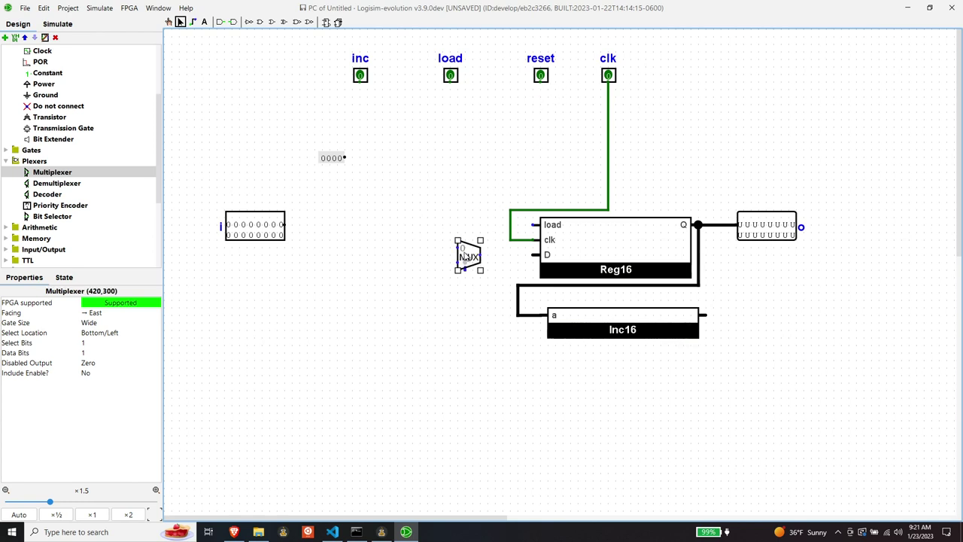
{"action": "left_click_drag", "start_coordinate": [468, 256], "coordinate": [461, 256]}
Route a wire from the reset pin down to the multiplexer's select input
{"action": "left_click_drag", "start_coordinate": [541, 83], "coordinate": [435, 212]}
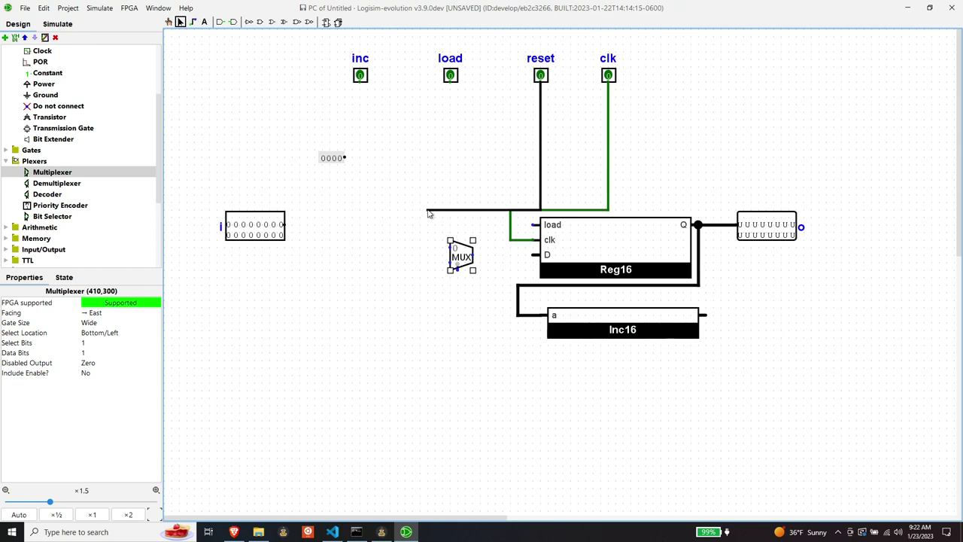
{"action": "mouse_move", "coordinate": [427, 214]}
{"action": "left_mouse_down"}
{"action": "mouse_move", "coordinate": [427, 202]}
{"action": "mouse_move", "coordinate": [426, 268]}
{"action": "mouse_move", "coordinate": [435, 265]}
{"action": "mouse_move", "coordinate": [429, 209]}
{"action": "left_mouse_up"}
{"action": "key", "text": "Delete"}
{"action": "left_click", "coordinate": [541, 203]}
{"action": "mouse_move", "coordinate": [540, 203]}
{"action": "left_mouse_down"}
{"action": "mouse_move", "coordinate": [480, 209]}
{"action": "mouse_move", "coordinate": [435, 246]}
{"action": "mouse_move", "coordinate": [445, 286]}
{"action": "mouse_move", "coordinate": [436, 276]}
{"action": "mouse_move", "coordinate": [457, 277]}
{"action": "left_mouse_up"}
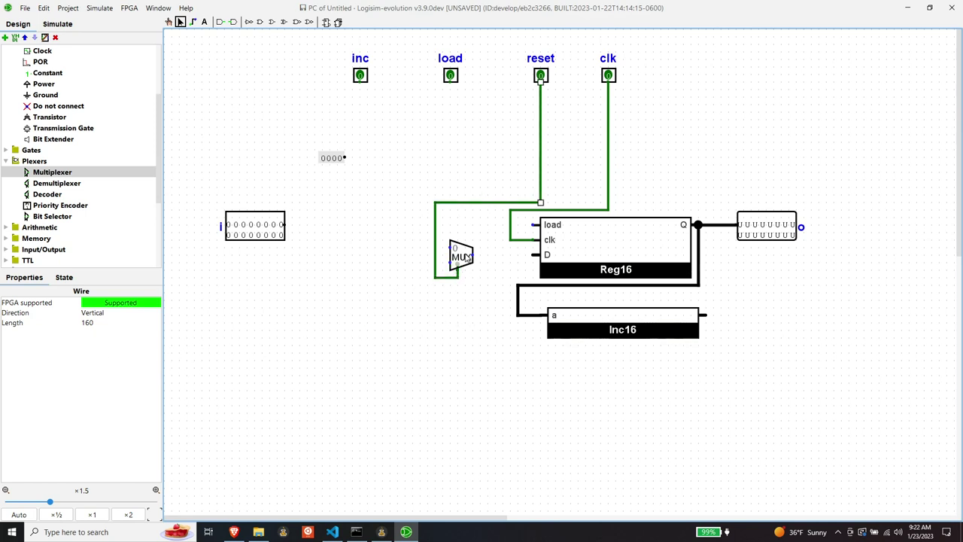
Set the multiplexer's data bits to 16
{"action": "left_click", "coordinate": [467, 257]}
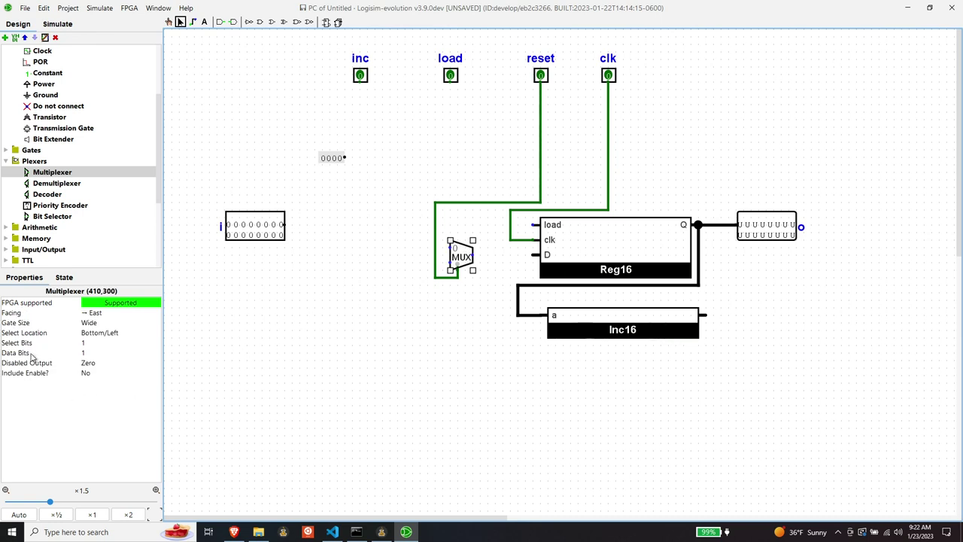
{"action": "left_click", "coordinate": [88, 352]}
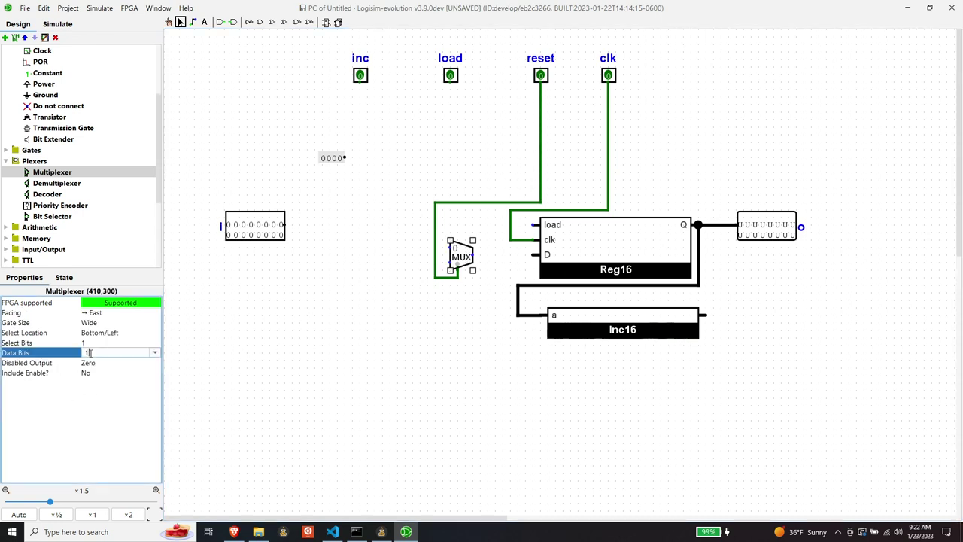
{"action": "type", "text": "6"}
{"action": "key", "text": "Return"}
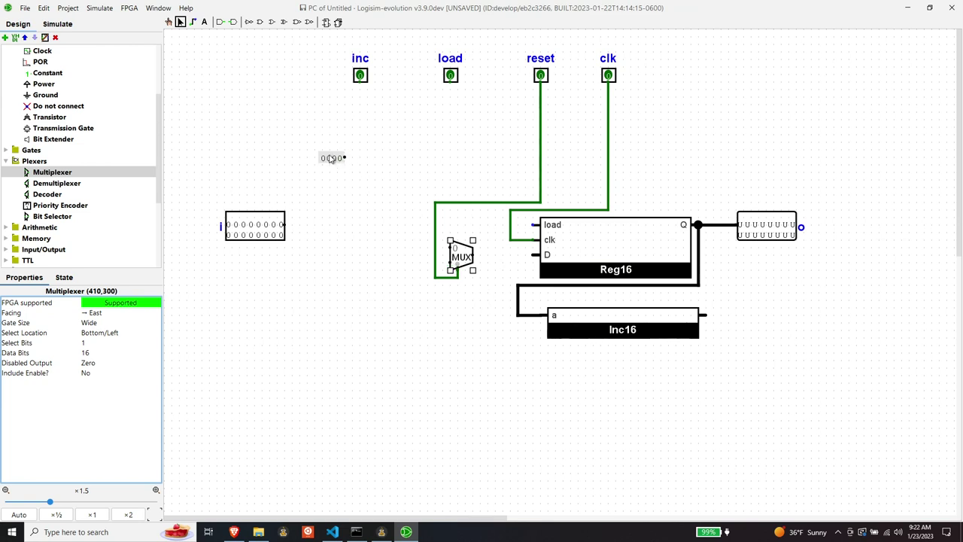
Attach the 0000 constant to the multiplexer input and wire the multiplexer output to Reg16's D
{"action": "left_click_drag", "start_coordinate": [331, 158], "coordinate": [451, 264]}
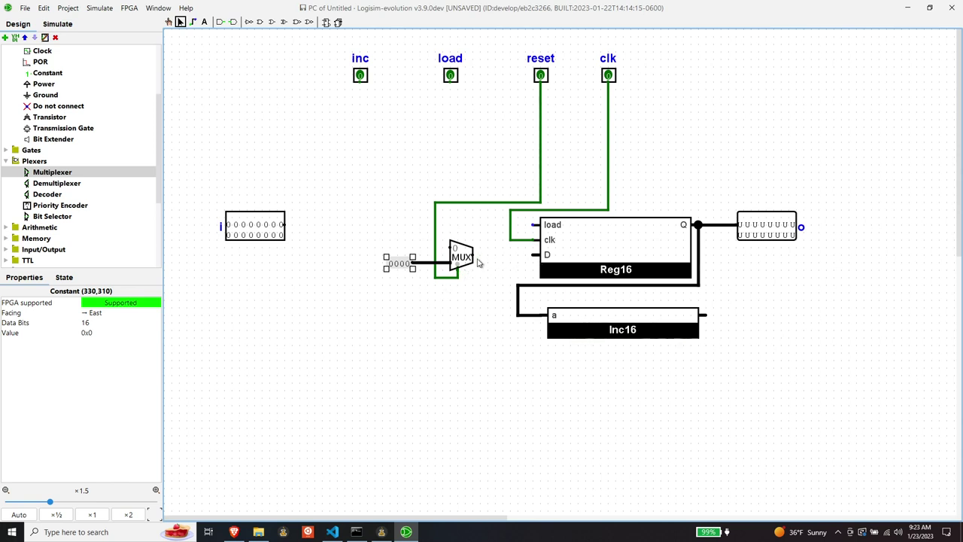
{"action": "left_click_drag", "start_coordinate": [474, 256], "coordinate": [540, 255]}
Place a second multiplexer above the first, wiring load to its select and pin i to its input
{"action": "left_click", "coordinate": [75, 172]}
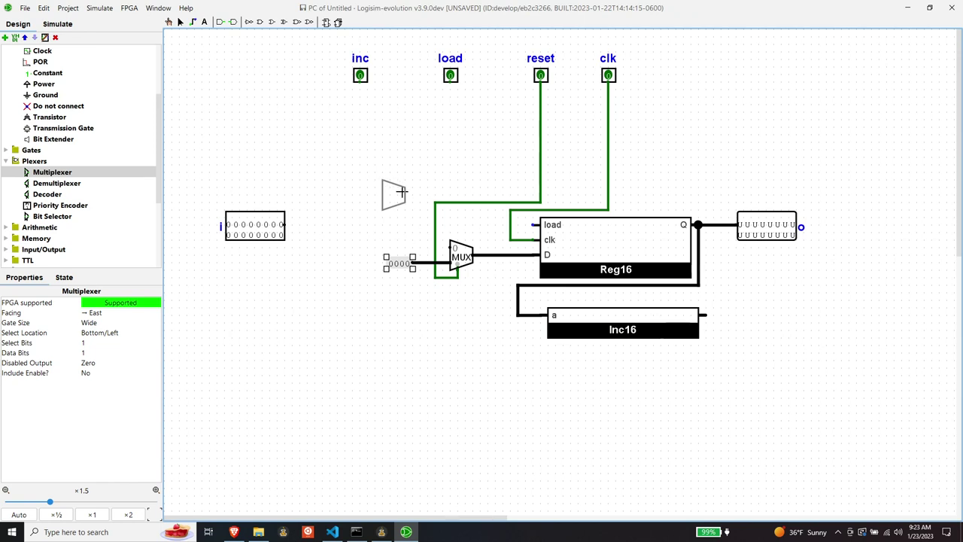
{"action": "left_click", "coordinate": [409, 210]}
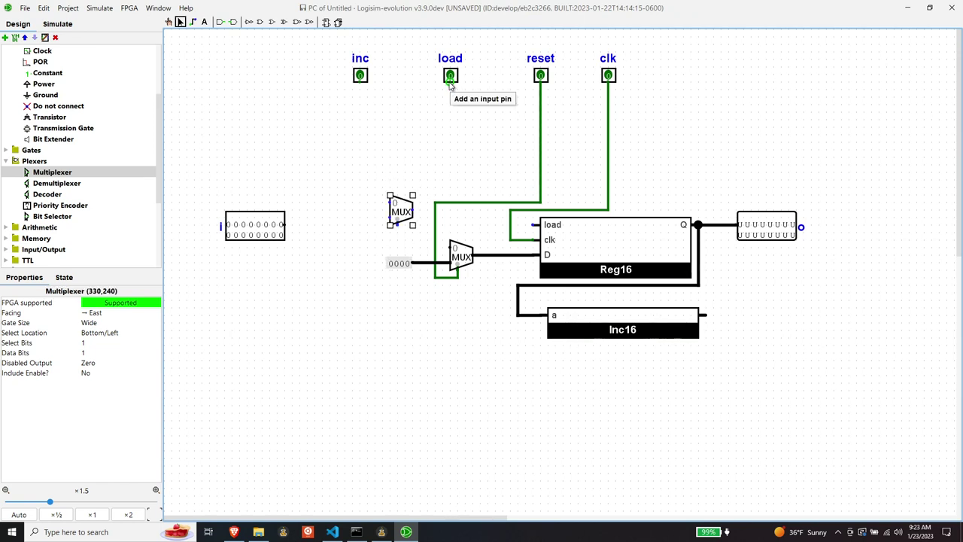
{"action": "left_click_drag", "start_coordinate": [450, 83], "coordinate": [397, 232]}
{"action": "mouse_move", "coordinate": [279, 229]}
{"action": "left_mouse_down"}
{"action": "mouse_move", "coordinate": [304, 217]}
{"action": "mouse_move", "coordinate": [391, 217]}
{"action": "left_mouse_up"}
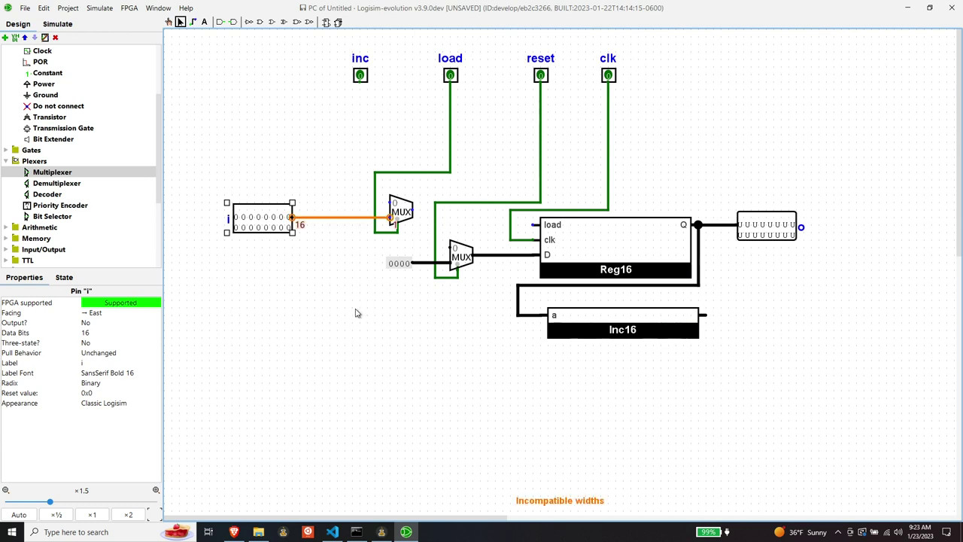
Set the upper multiplexer to 16 data bits and wire its output into the reset multiplexer
{"action": "left_click", "coordinate": [412, 216]}
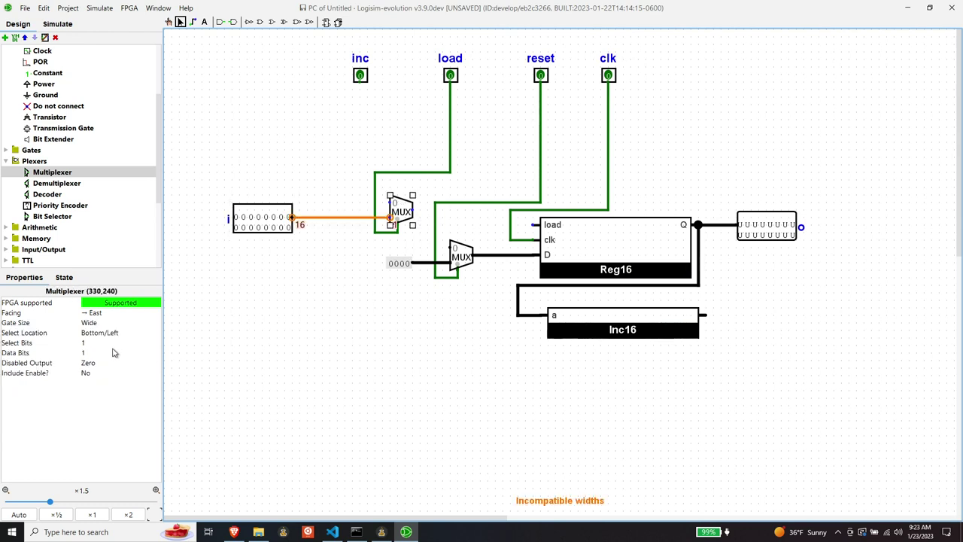
{"action": "left_click", "coordinate": [111, 353]}
{"action": "type", "text": "6"}
{"action": "key", "text": "Return"}
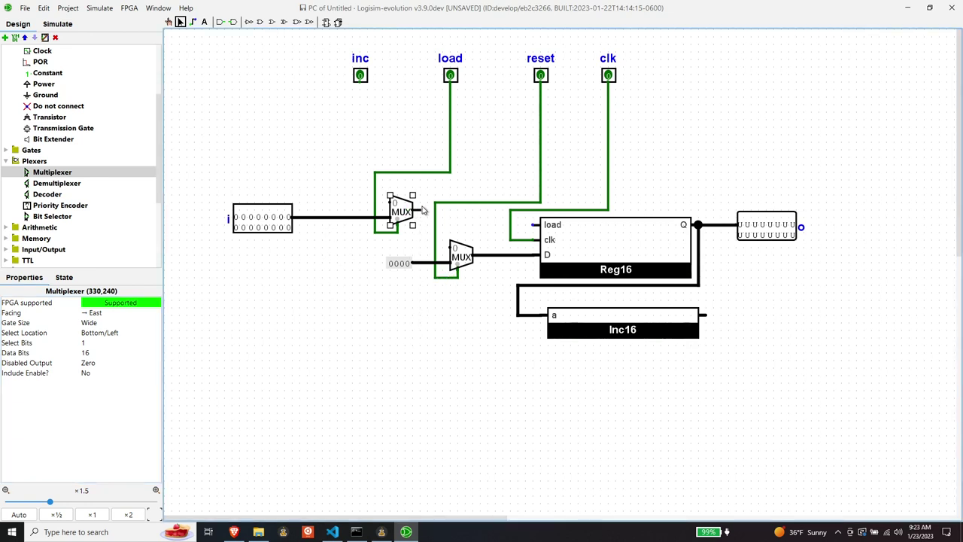
{"action": "left_click_drag", "start_coordinate": [422, 211], "coordinate": [446, 251]}
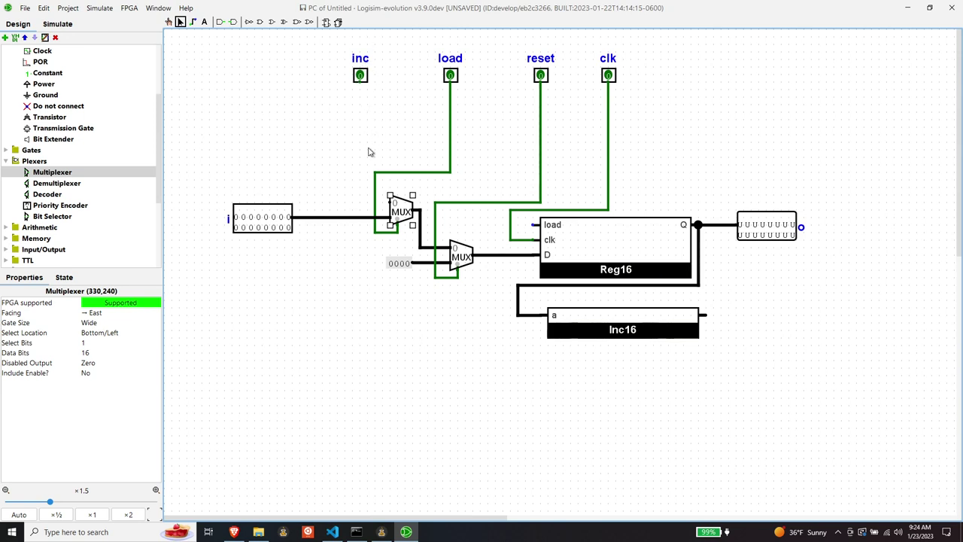
Place a third multiplexer below the inc pin and wire inc to its select
{"action": "left_click", "coordinate": [52, 173]}
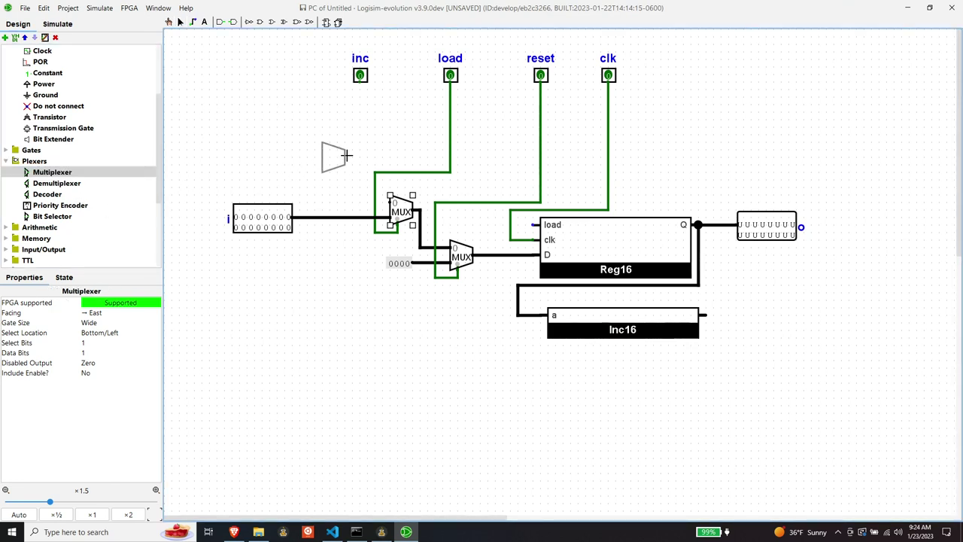
{"action": "left_click", "coordinate": [347, 156]}
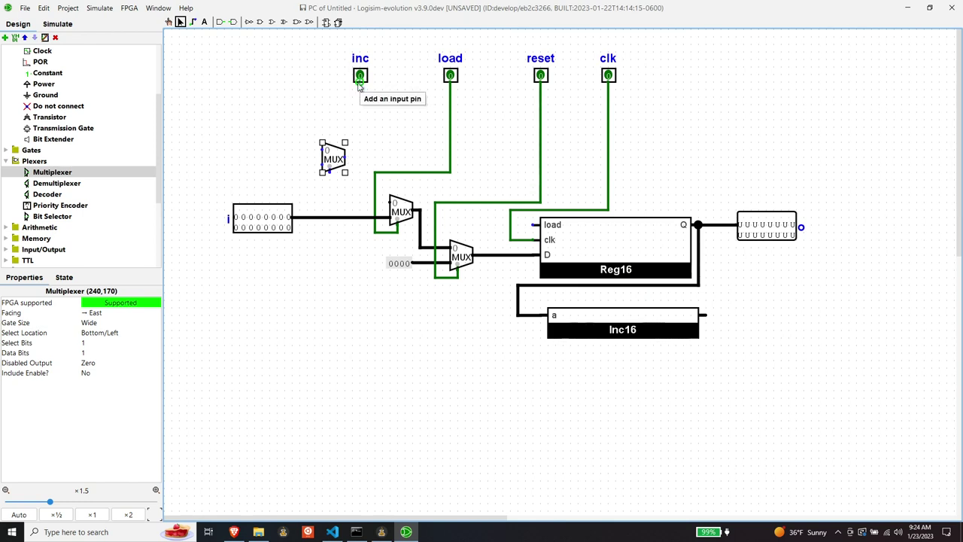
{"action": "mouse_move", "coordinate": [360, 76]}
{"action": "left_mouse_down"}
{"action": "mouse_move", "coordinate": [352, 124]}
{"action": "mouse_move", "coordinate": [307, 128]}
{"action": "mouse_move", "coordinate": [308, 185]}
{"action": "mouse_move", "coordinate": [333, 187]}
{"action": "left_mouse_up"}
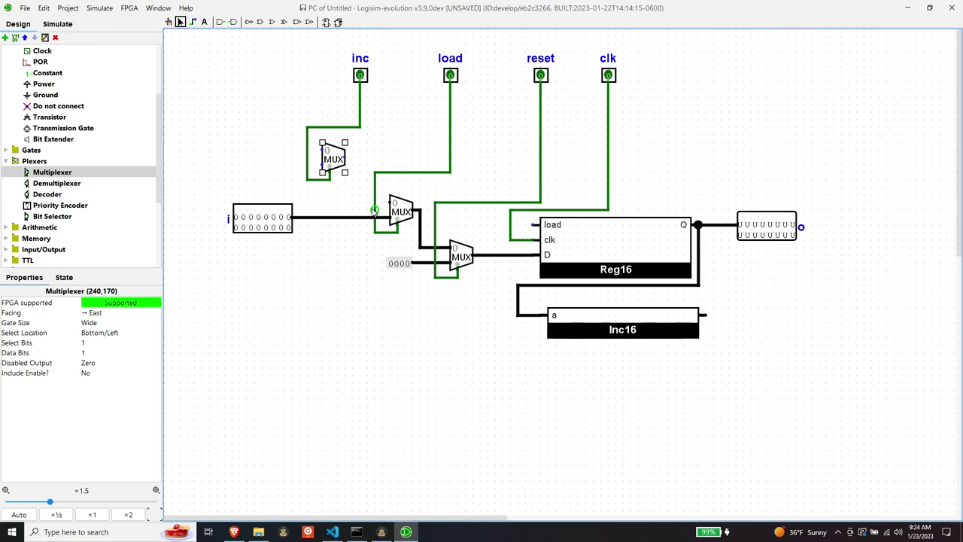
Give it 16 data bits, loop Inc16's output into it, and start its output wire
{"action": "left_click", "coordinate": [97, 351]}
{"action": "type", "text": "6"}
{"action": "key", "text": "Return"}
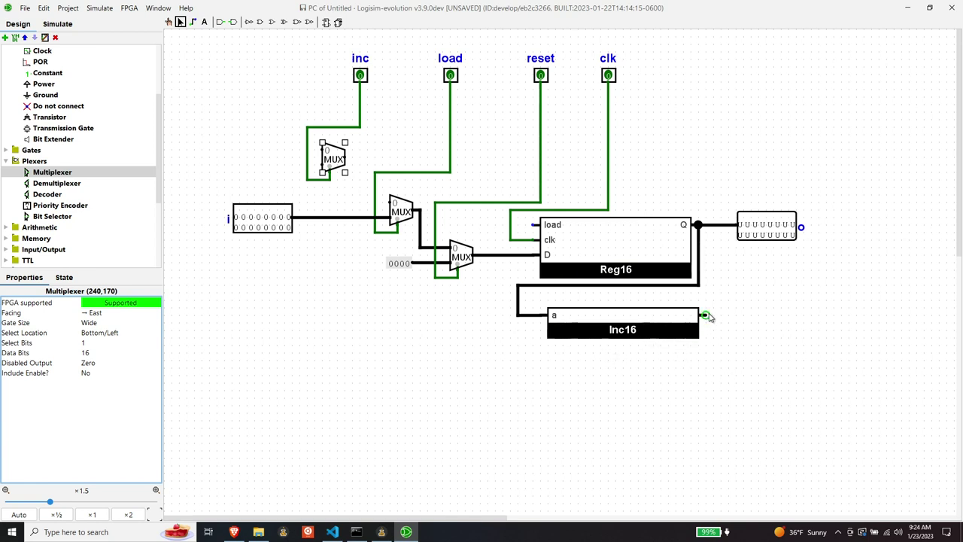
{"action": "left_click_drag", "start_coordinate": [708, 318], "coordinate": [324, 172]}
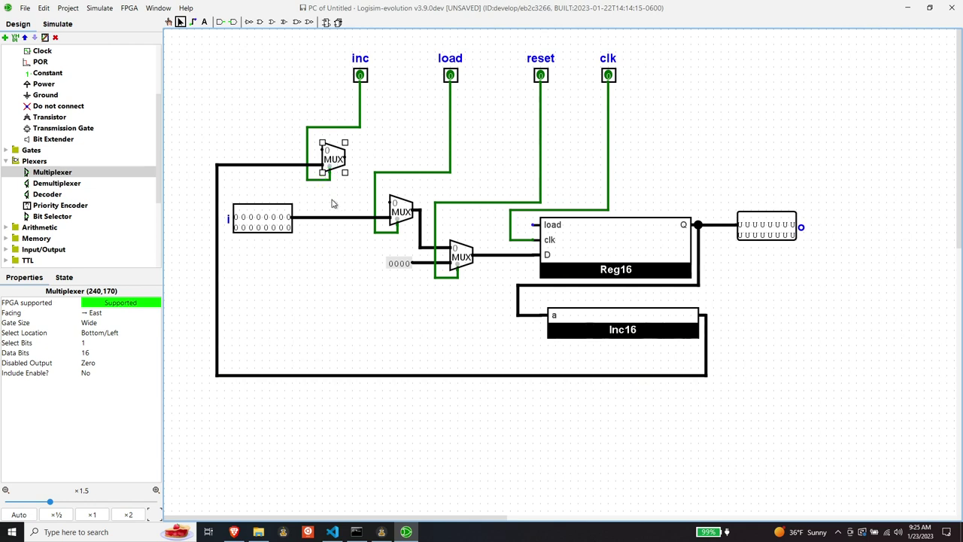
{"action": "left_click_drag", "start_coordinate": [346, 160], "coordinate": [390, 202]}
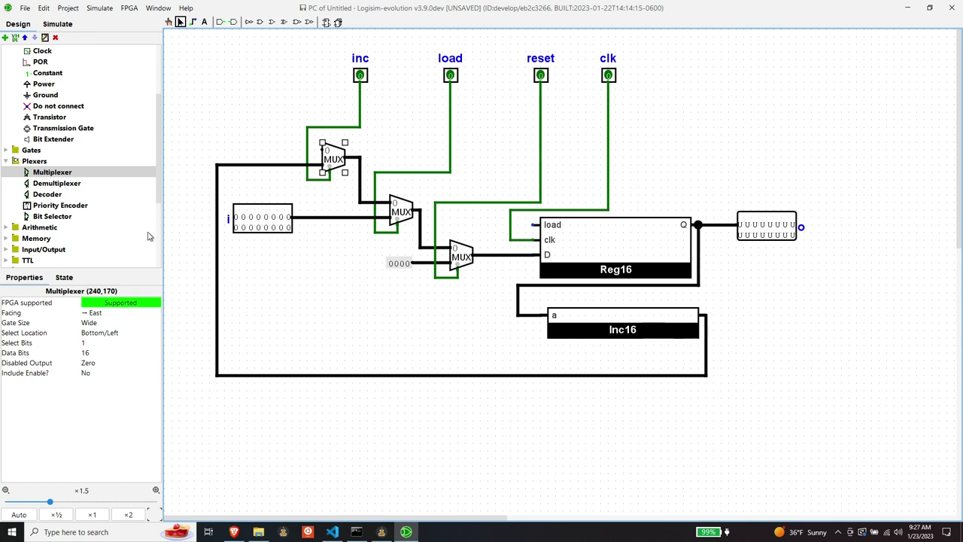
Place a south-facing three-input OR gate above the Reg16 register
{"action": "scroll", "coordinate": [63, 105], "scroll_direction": "up", "scroll_amount": 3}
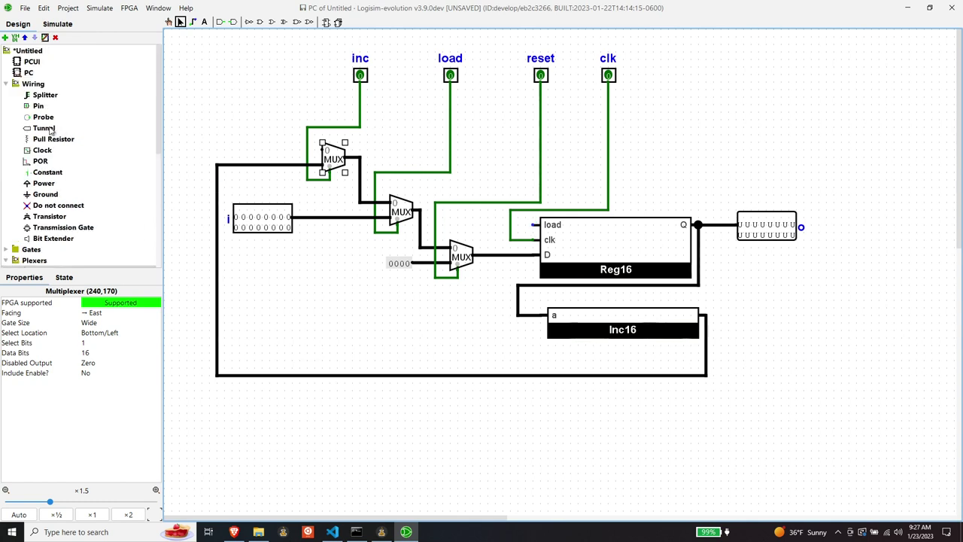
{"action": "scroll", "coordinate": [46, 179], "scroll_direction": "down", "scroll_amount": 4}
{"action": "scroll", "coordinate": [54, 168], "scroll_direction": "down", "scroll_amount": 1}
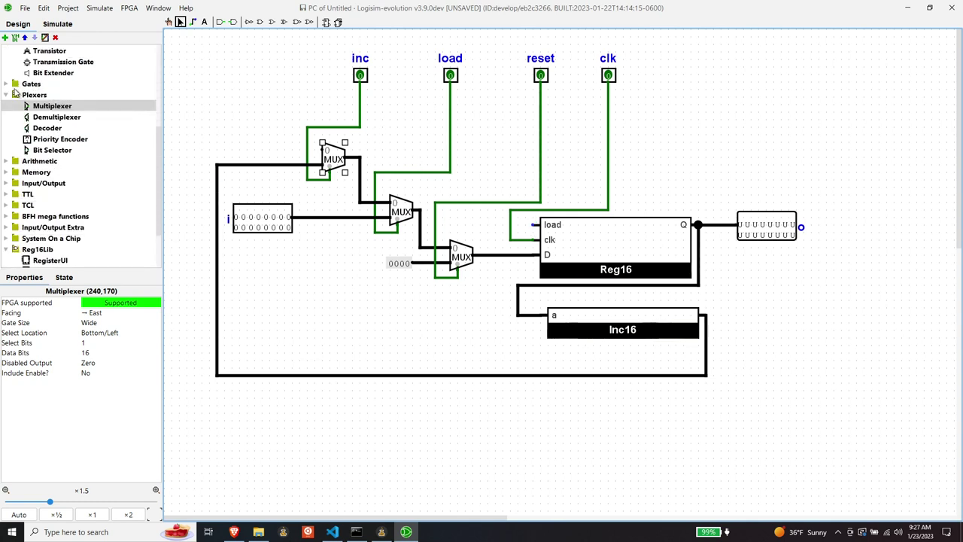
{"action": "left_click", "coordinate": [6, 84]}
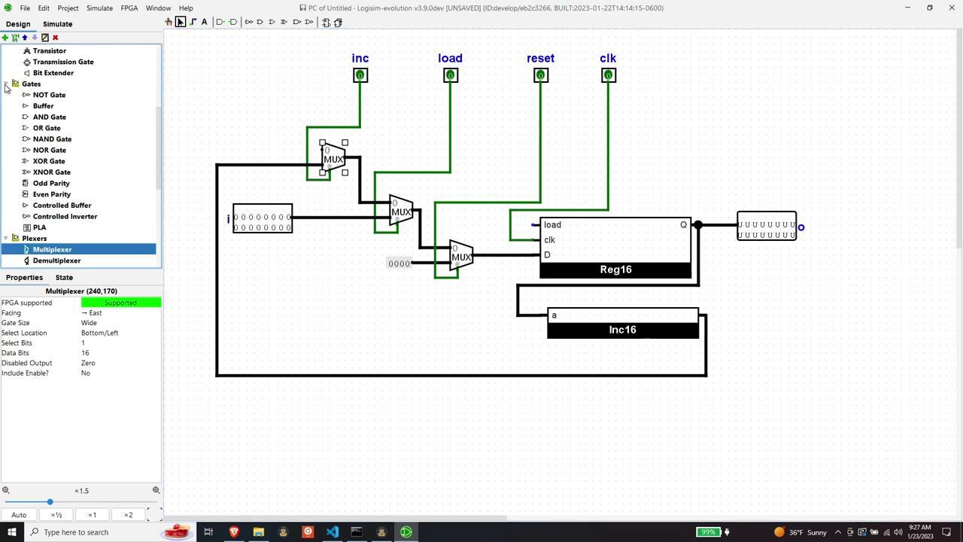
{"action": "left_click", "coordinate": [45, 128]}
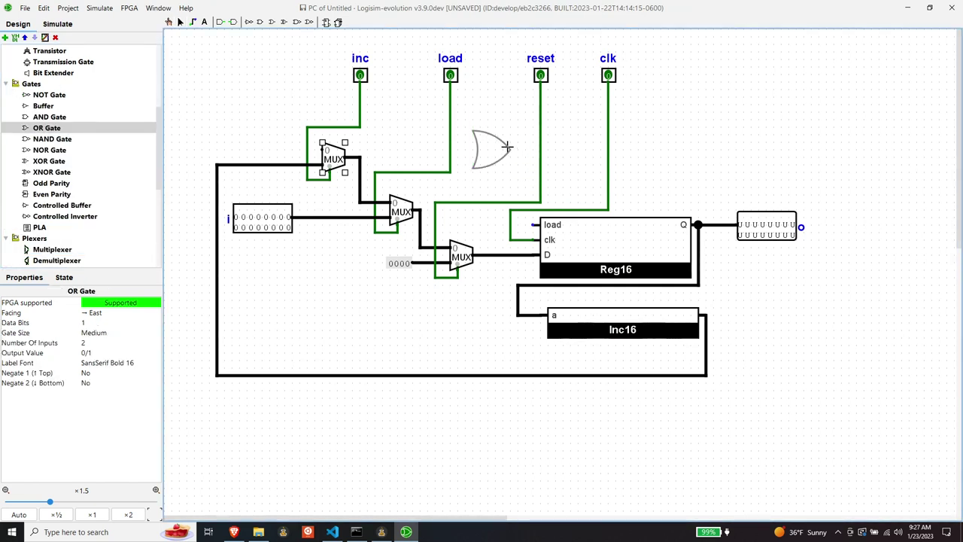
{"action": "left_click", "coordinate": [507, 147]}
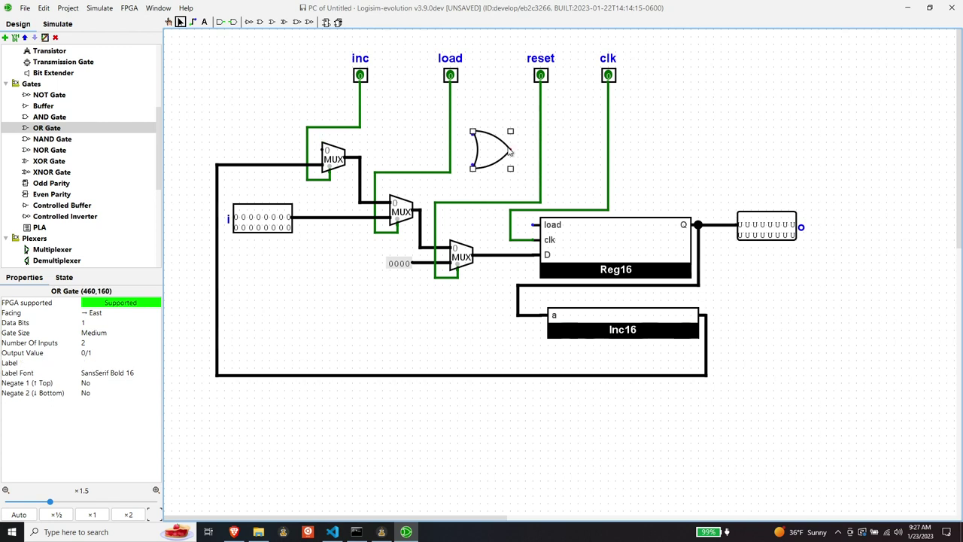
{"action": "left_click", "coordinate": [96, 315]}
{"action": "left_click", "coordinate": [94, 336]}
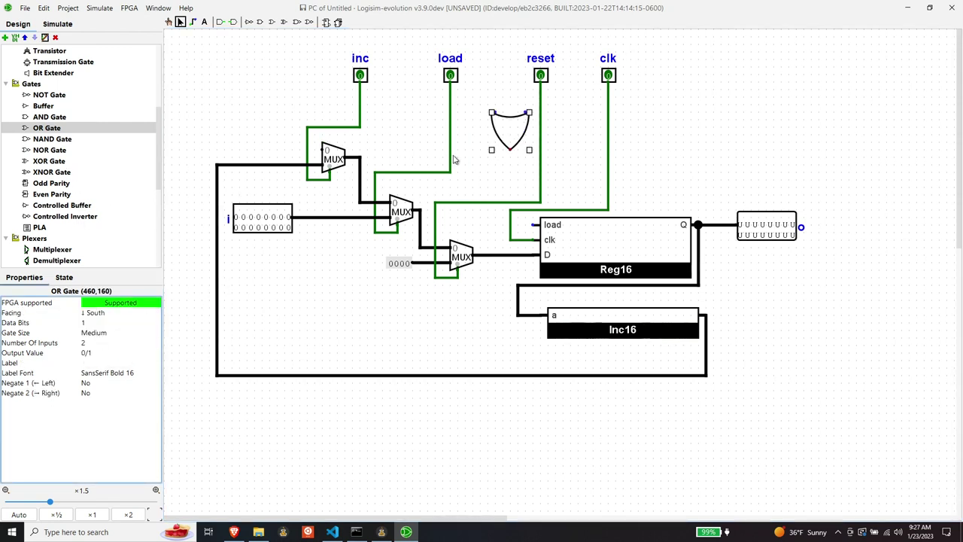
{"action": "left_click_drag", "start_coordinate": [506, 133], "coordinate": [491, 140]}
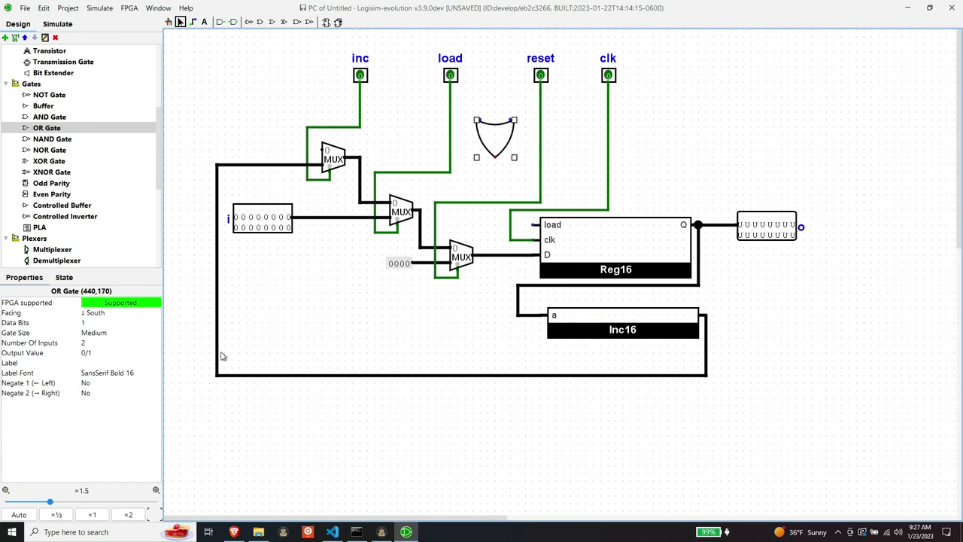
{"action": "left_click", "coordinate": [94, 344]}
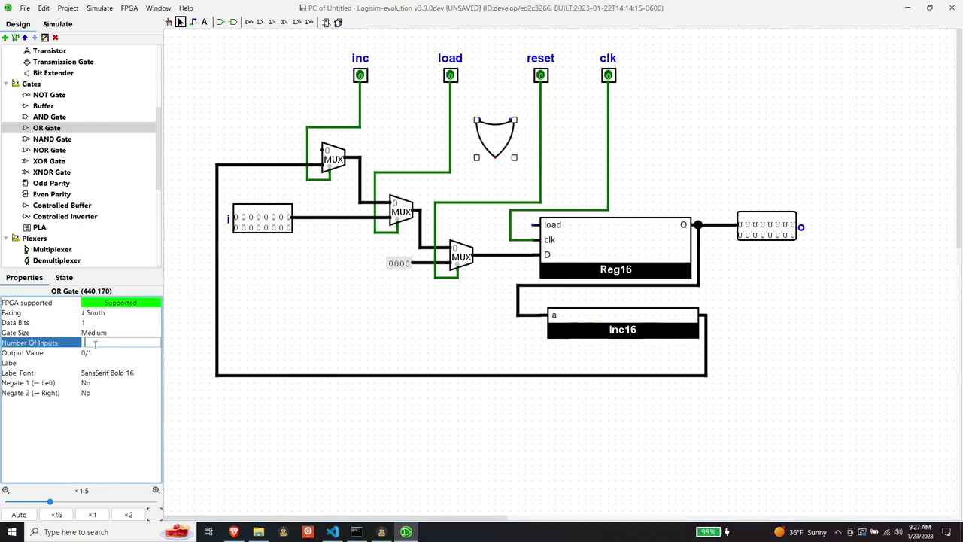
{"action": "key", "text": "Return"}
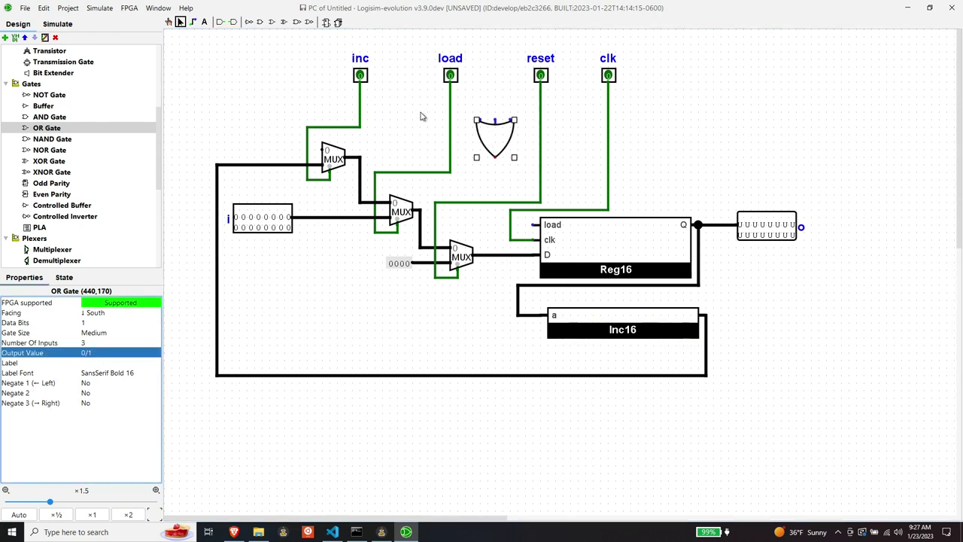
{"action": "left_click_drag", "start_coordinate": [491, 140], "coordinate": [492, 147]}
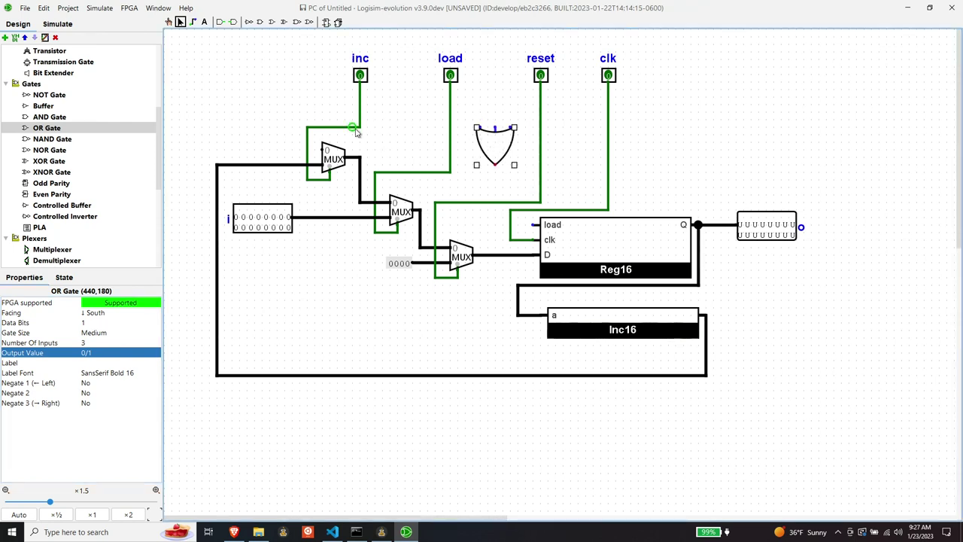
Wire load and inc into the OR gate and its output to Reg16's load input
{"action": "mouse_move", "coordinate": [450, 96]}
{"action": "left_mouse_down"}
{"action": "mouse_move", "coordinate": [493, 106]}
{"action": "mouse_move", "coordinate": [491, 128]}
{"action": "mouse_move", "coordinate": [527, 114]}
{"action": "mouse_move", "coordinate": [509, 115]}
{"action": "mouse_move", "coordinate": [514, 128]}
{"action": "left_mouse_up"}
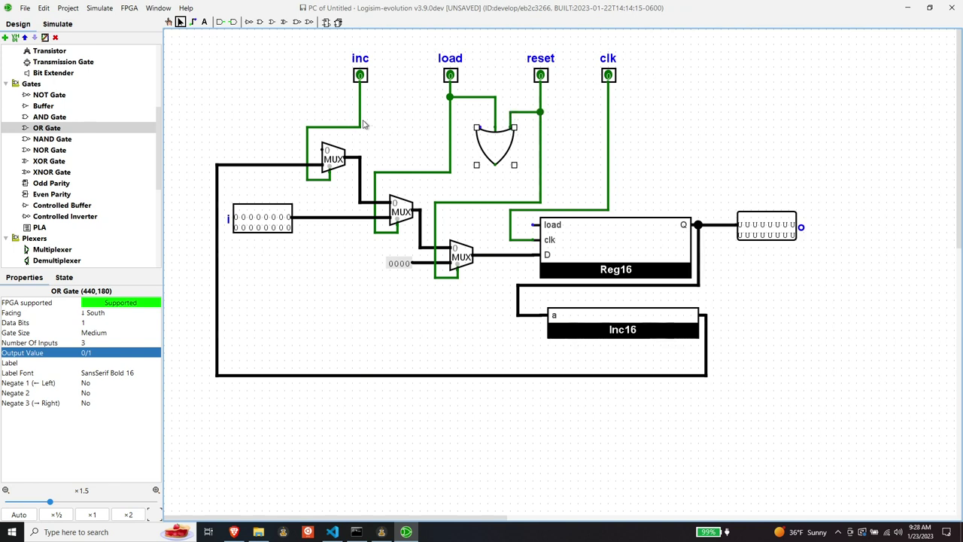
{"action": "left_click_drag", "start_coordinate": [360, 112], "coordinate": [477, 127]}
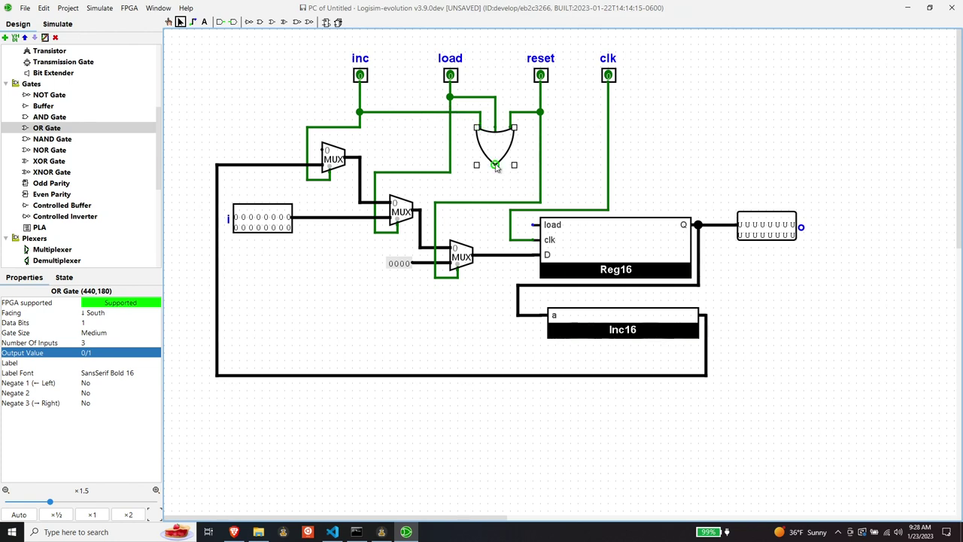
{"action": "left_click_drag", "start_coordinate": [495, 165], "coordinate": [536, 224]}
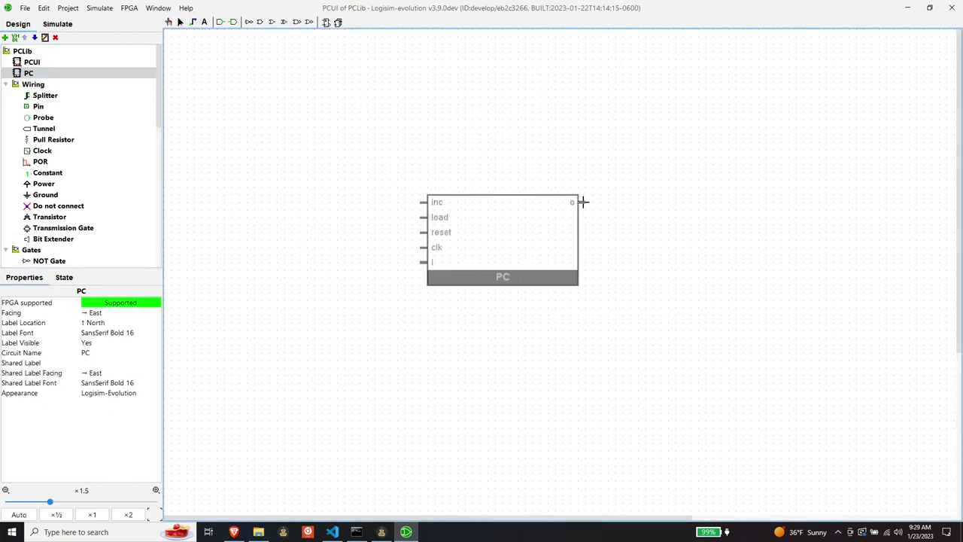
Place the PC block in the PCUI circuit
{"action": "left_click", "coordinate": [571, 199]}
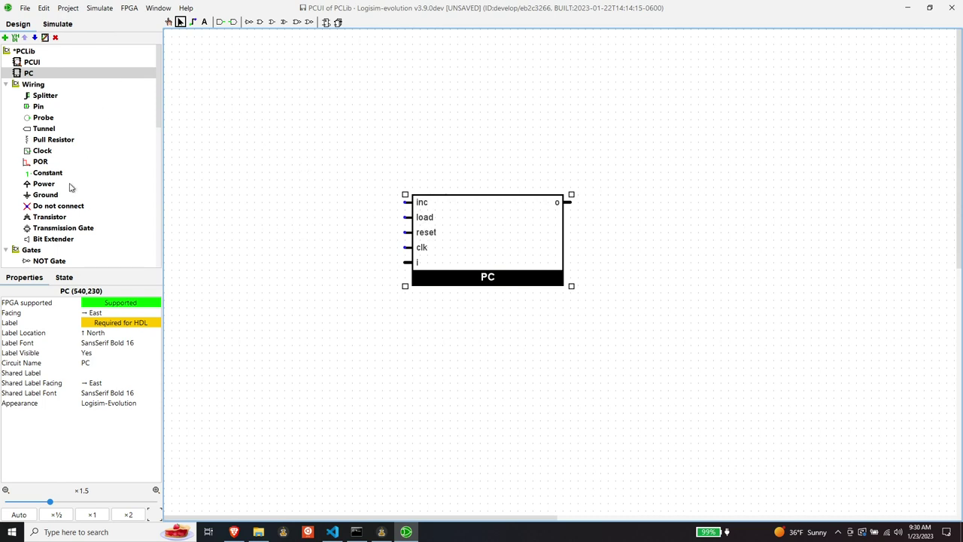
{"action": "scroll", "coordinate": [60, 154], "scroll_direction": "down", "scroll_amount": 4}
{"action": "scroll", "coordinate": [62, 156], "scroll_direction": "down", "scroll_amount": 6}
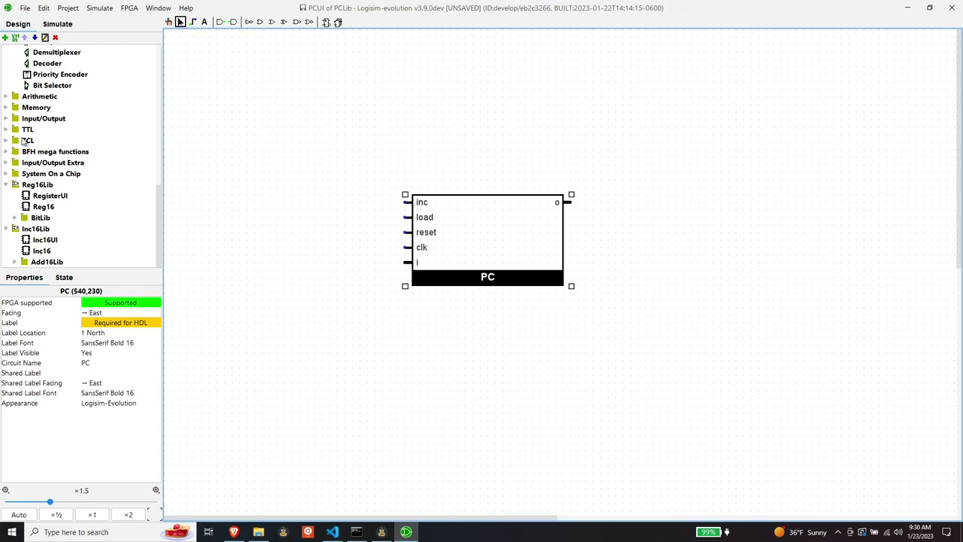
Add an east-facing DIP switch beside the PC block and wire its pins to load and inc
{"action": "left_click", "coordinate": [7, 119]}
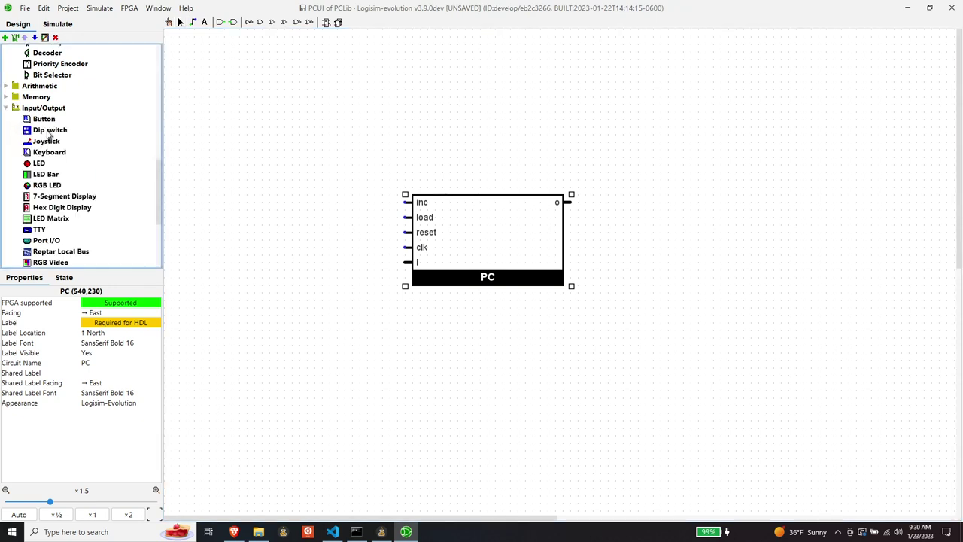
{"action": "left_click", "coordinate": [50, 130]}
{"action": "left_click", "coordinate": [286, 151]}
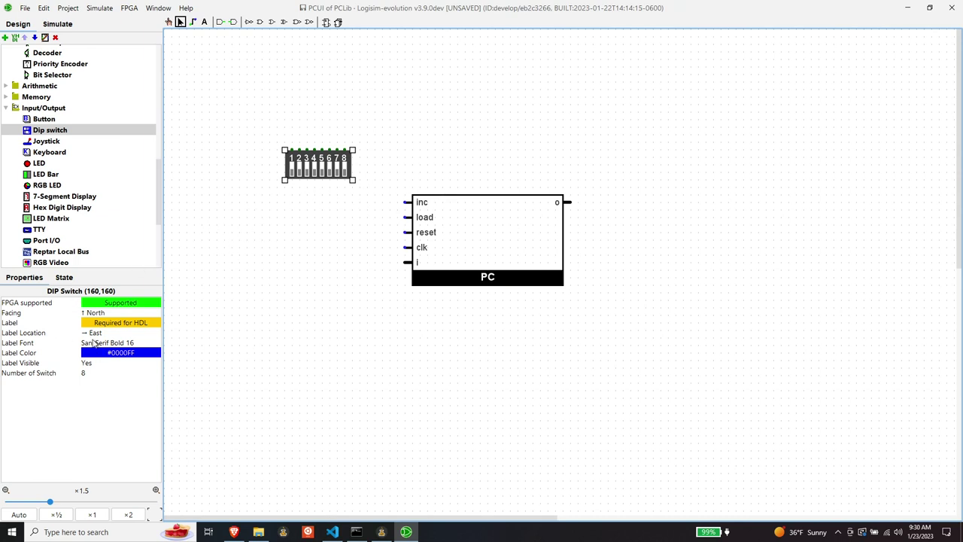
{"action": "left_click", "coordinate": [105, 313]}
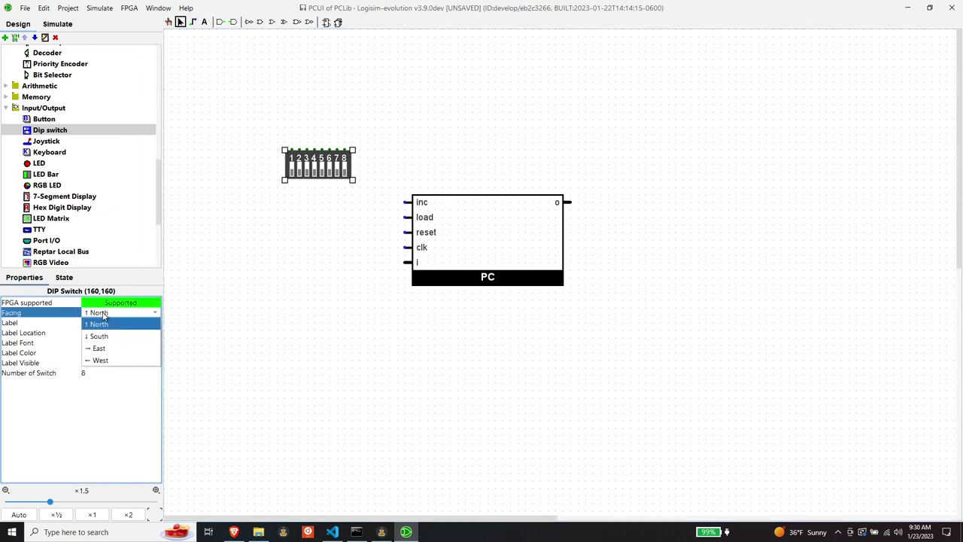
{"action": "left_click", "coordinate": [103, 348]}
{"action": "left_click_drag", "start_coordinate": [282, 209], "coordinate": [407, 232]}
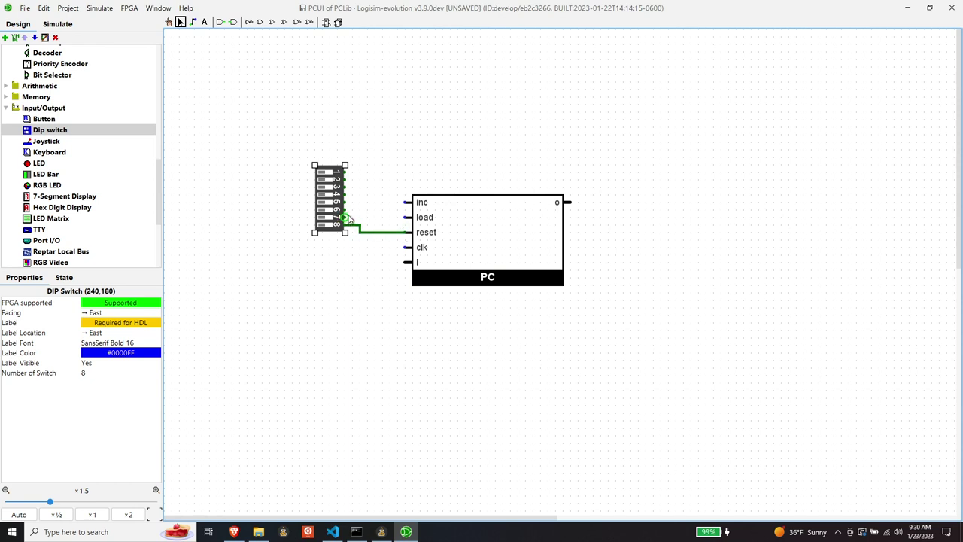
{"action": "left_click_drag", "start_coordinate": [346, 218], "coordinate": [408, 218]}
{"action": "left_click_drag", "start_coordinate": [345, 211], "coordinate": [410, 203]}
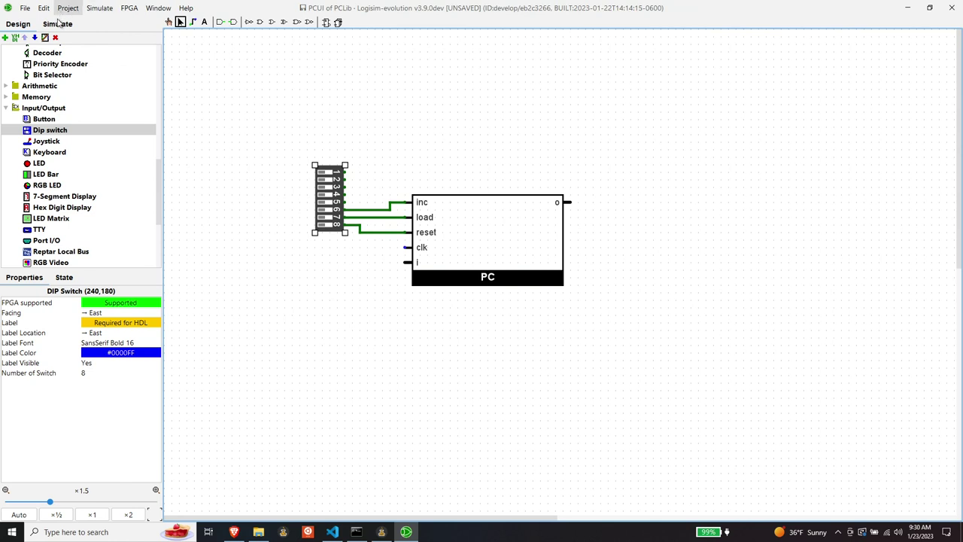
Place a clock below the DIP switch and wire it to the PC block's clk input
{"action": "scroll", "coordinate": [79, 97], "scroll_direction": "up", "scroll_amount": 3}
{"action": "scroll", "coordinate": [54, 130], "scroll_direction": "down", "scroll_amount": 3}
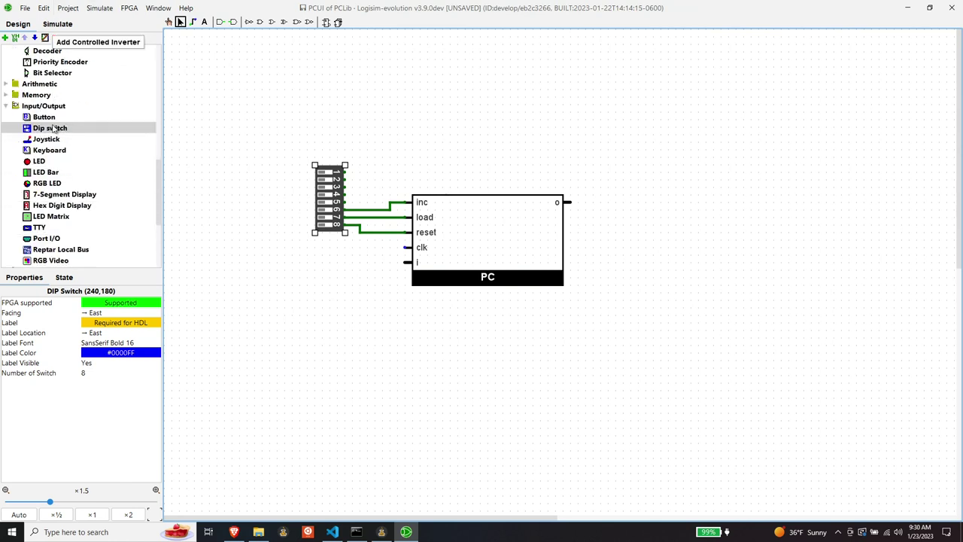
{"action": "scroll", "coordinate": [72, 150], "scroll_direction": "up", "scroll_amount": 6}
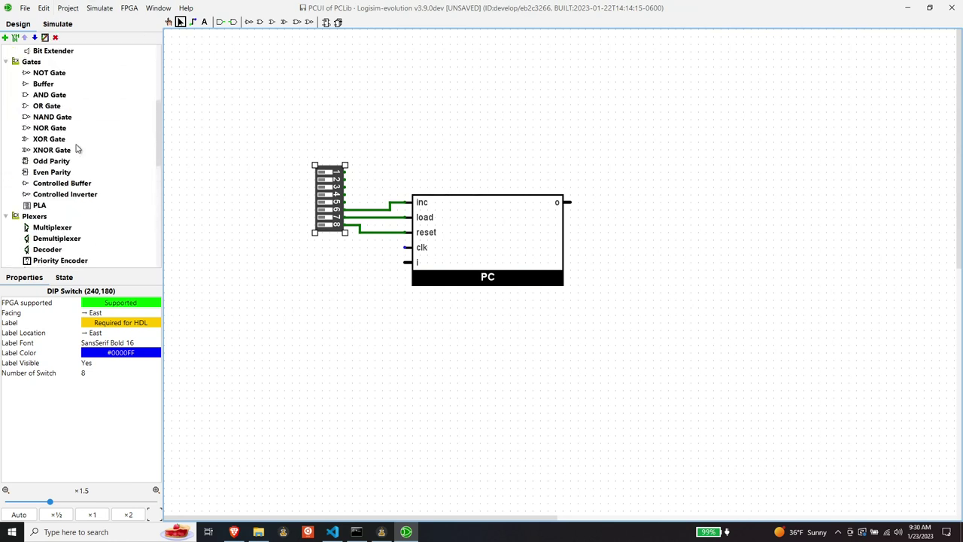
{"action": "scroll", "coordinate": [79, 147], "scroll_direction": "up", "scroll_amount": 5}
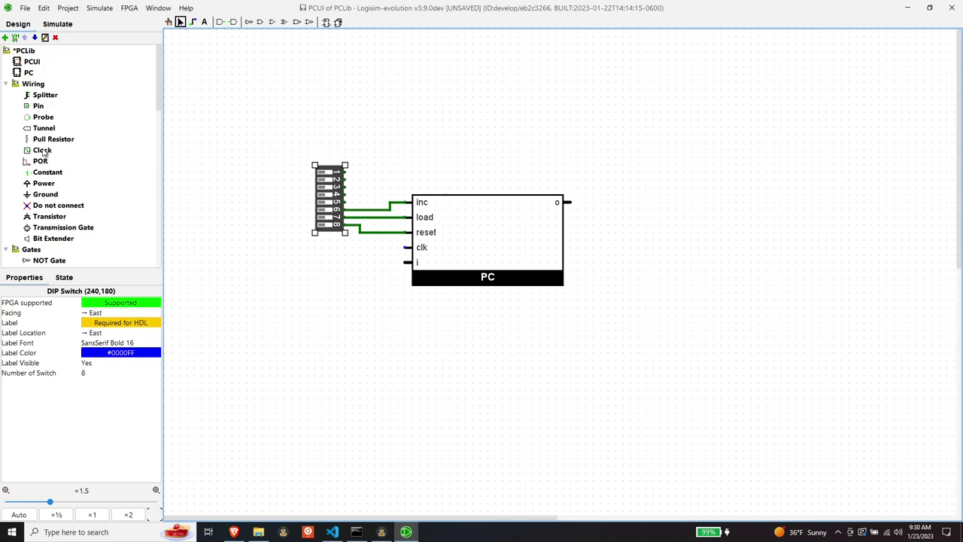
{"action": "left_click", "coordinate": [42, 151]}
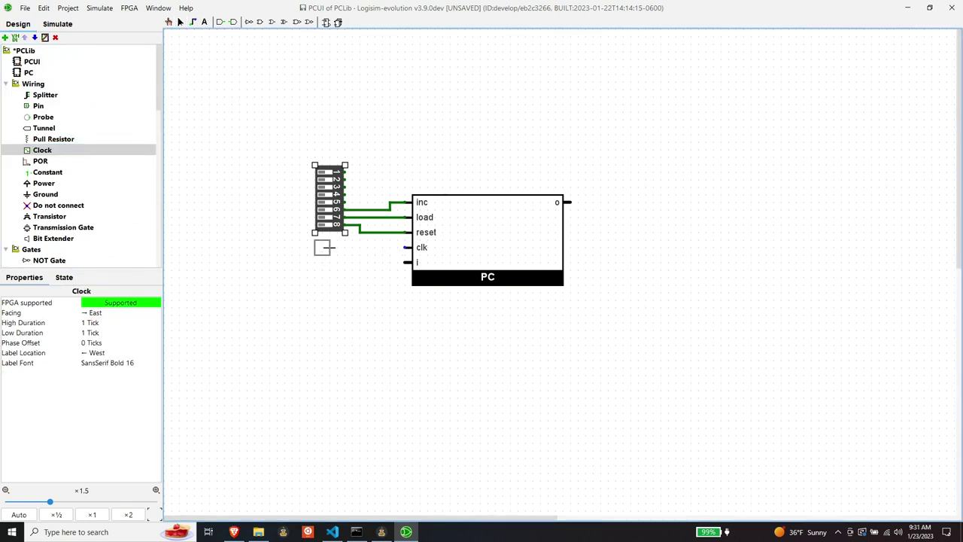
{"action": "left_click", "coordinate": [327, 246]}
{"action": "left_click_drag", "start_coordinate": [334, 247], "coordinate": [407, 247]}
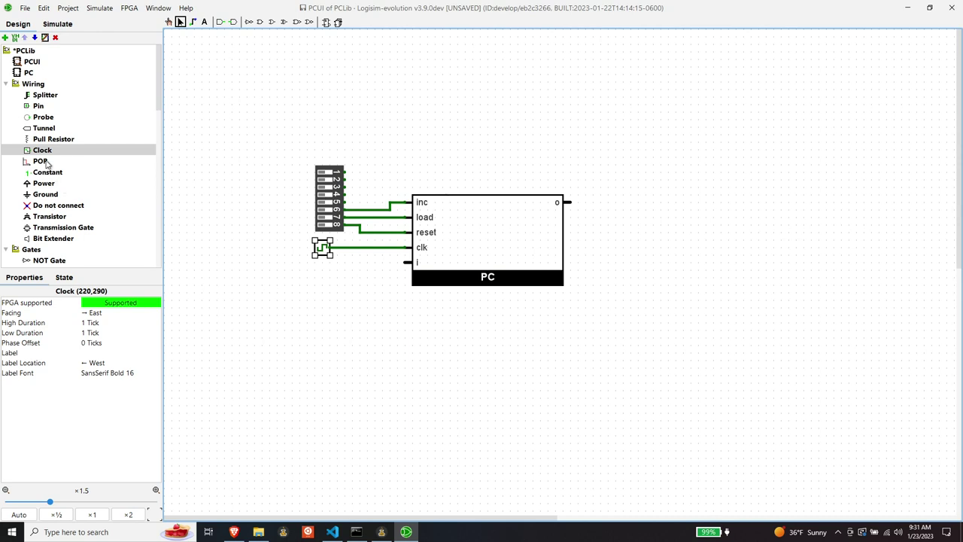
{"action": "scroll", "coordinate": [46, 164], "scroll_direction": "down", "scroll_amount": 10}
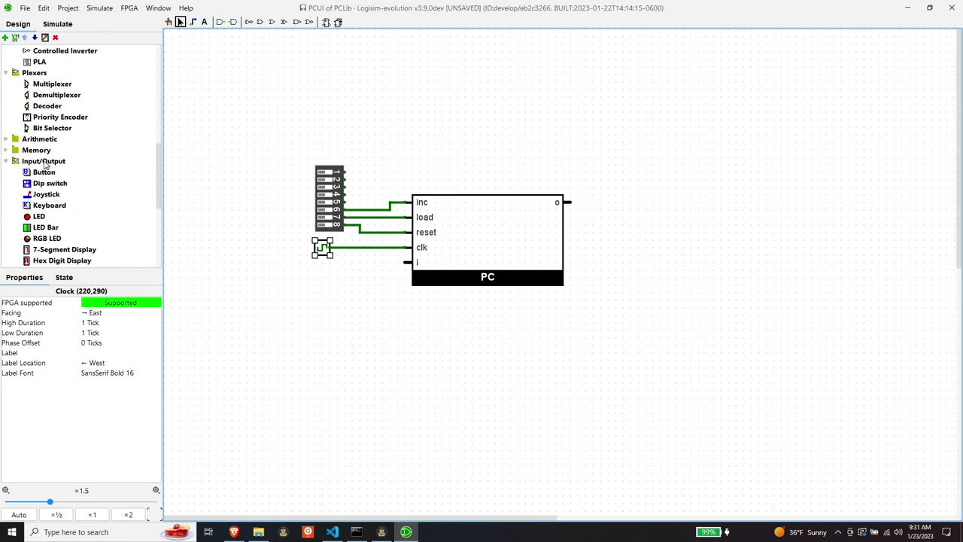
{"action": "scroll", "coordinate": [53, 168], "scroll_direction": "down", "scroll_amount": 1}
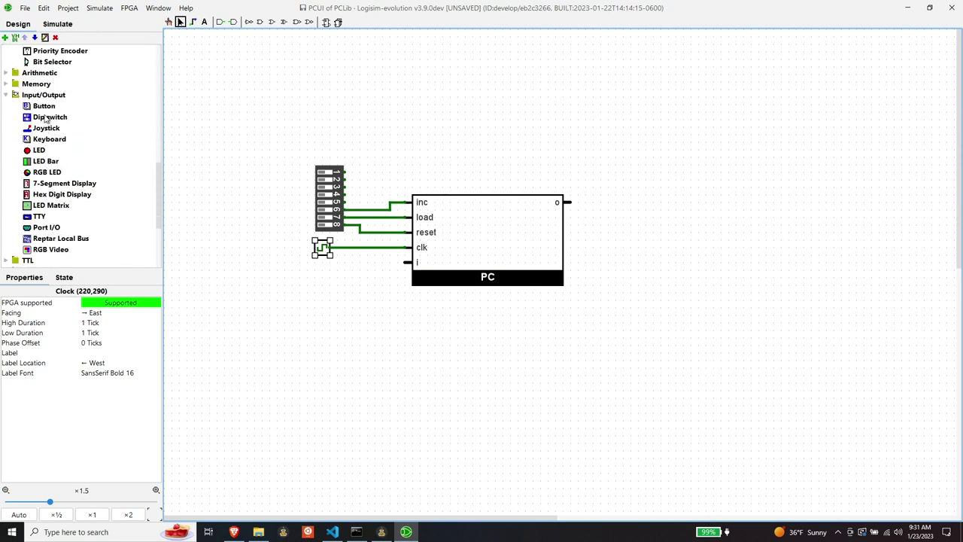
Add two more DIP switches side by side below the clock
{"action": "left_click", "coordinate": [47, 118]}
{"action": "left_click", "coordinate": [270, 315]}
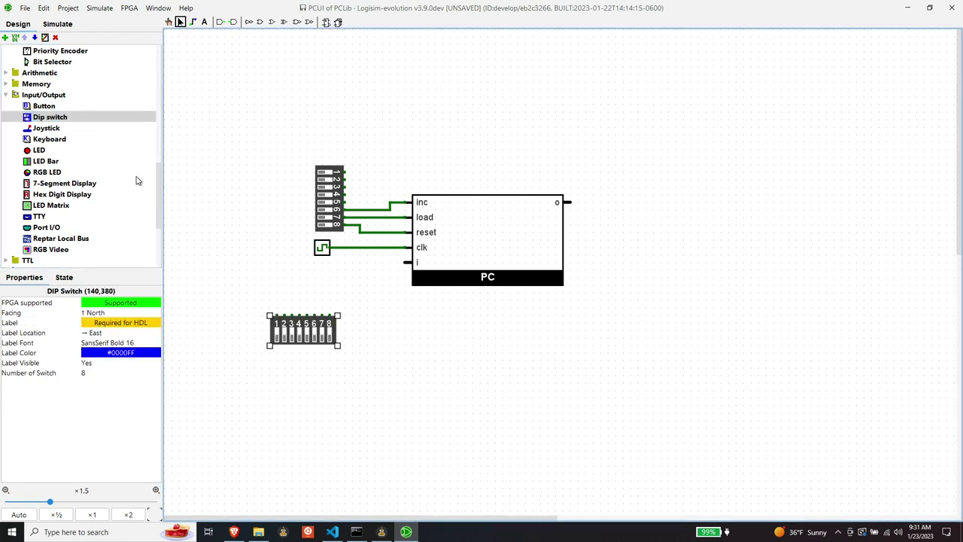
{"action": "left_click", "coordinate": [66, 118]}
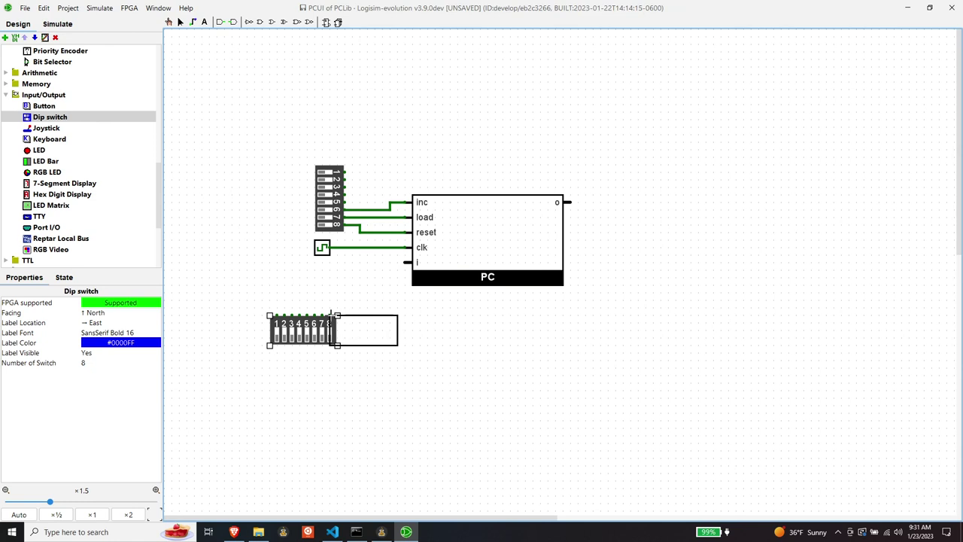
{"action": "left_click", "coordinate": [337, 315]}
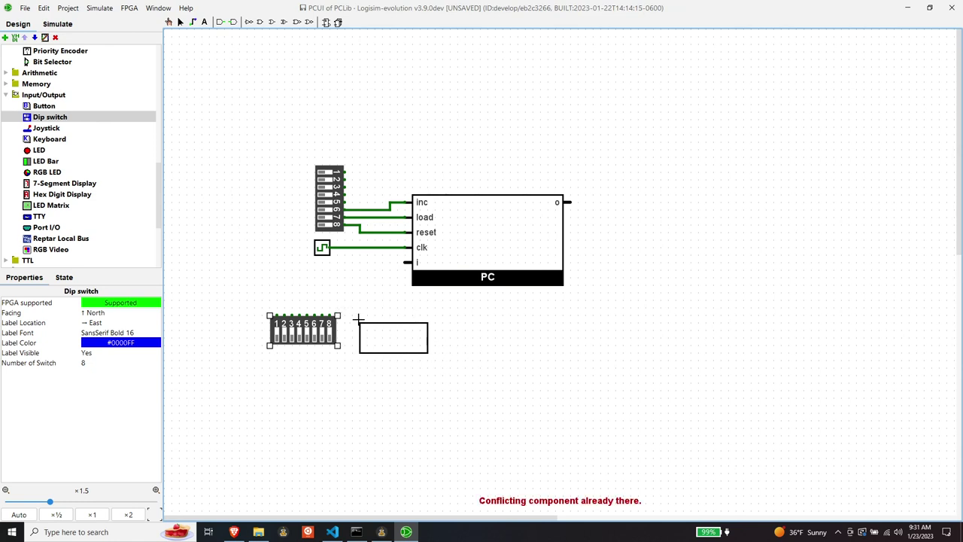
{"action": "left_click", "coordinate": [347, 320]}
{"action": "left_click_drag", "start_coordinate": [369, 331], "coordinate": [356, 328]}
{"action": "left_click", "coordinate": [452, 350]}
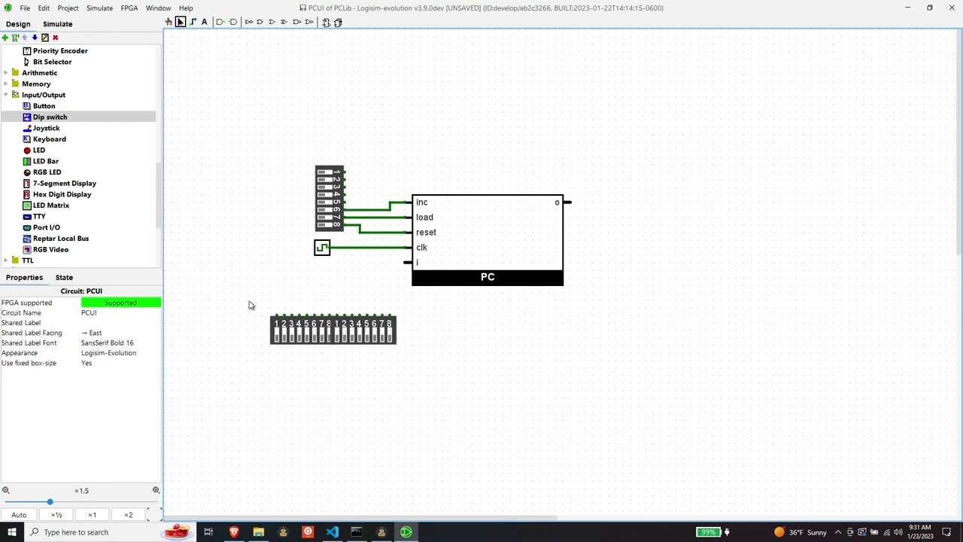
Move both lower DIP switches down one grid step together
{"action": "left_click_drag", "start_coordinate": [243, 297], "coordinate": [435, 366]}
{"action": "mouse_move", "coordinate": [374, 337]}
{"action": "left_mouse_down"}
{"action": "mouse_move", "coordinate": [396, 343]}
{"action": "mouse_move", "coordinate": [374, 344]}
{"action": "left_mouse_up"}
{"action": "left_click", "coordinate": [335, 297]}
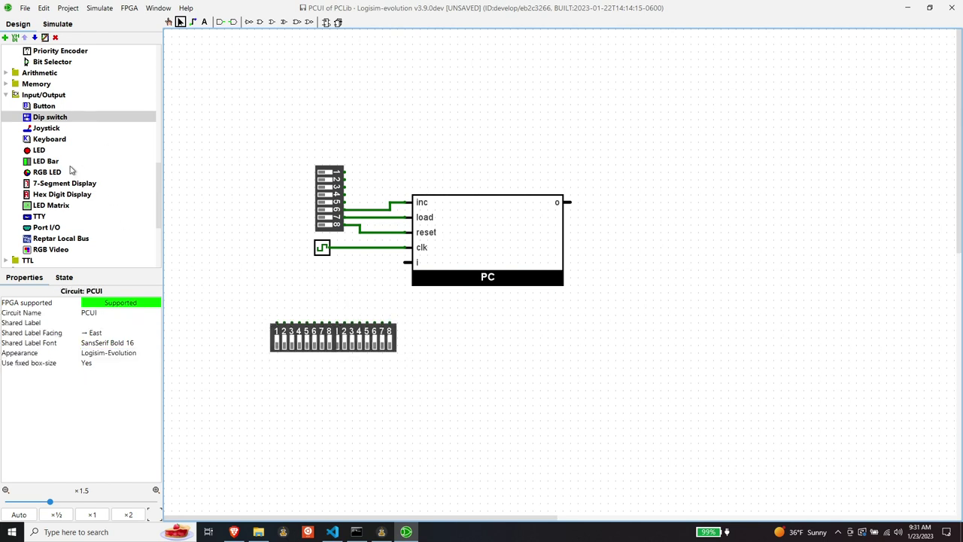
{"action": "scroll", "coordinate": [71, 165], "scroll_direction": "down", "scroll_amount": 4}
{"action": "scroll", "coordinate": [76, 156], "scroll_direction": "up", "scroll_amount": 2}
{"action": "scroll", "coordinate": [76, 156], "scroll_direction": "up", "scroll_amount": 10}
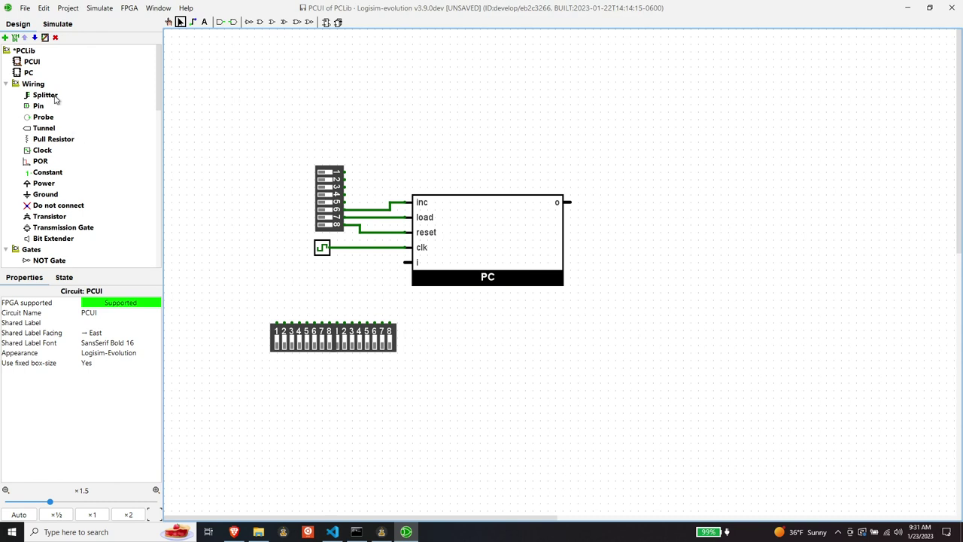
Place a south-facing splitter with fan out 16 and input bit width 16
{"action": "left_click", "coordinate": [57, 96]}
{"action": "left_click", "coordinate": [488, 357]}
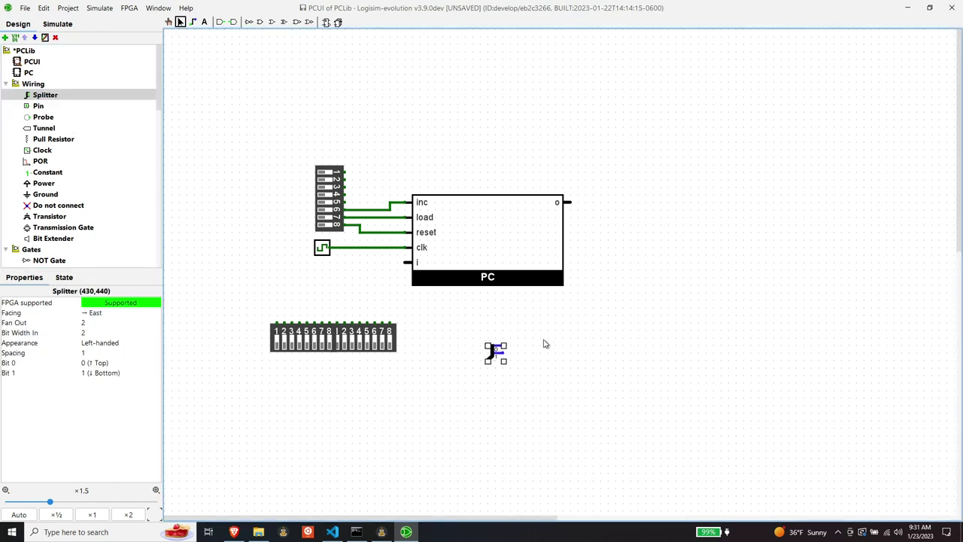
{"action": "left_click", "coordinate": [94, 314]}
{"action": "left_click", "coordinate": [96, 336]}
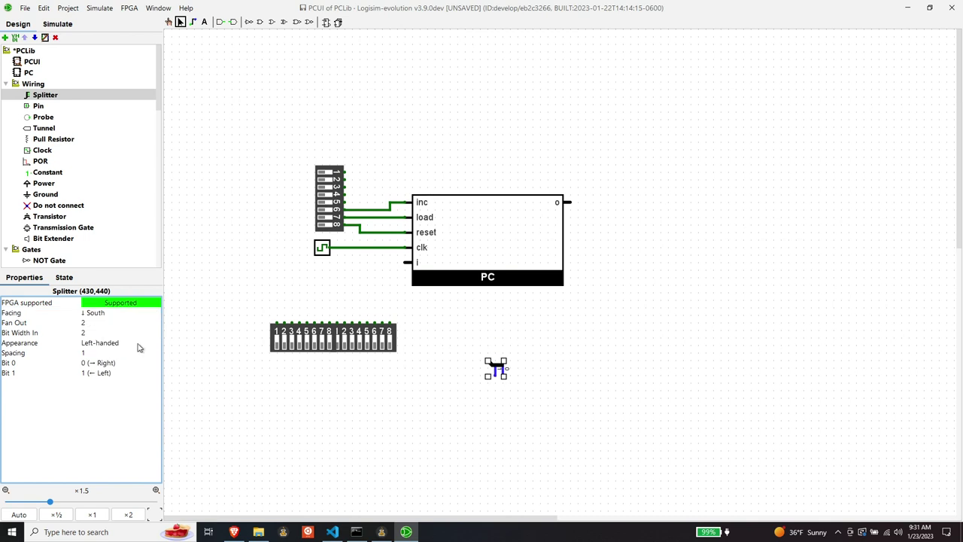
{"action": "left_click", "coordinate": [94, 322]}
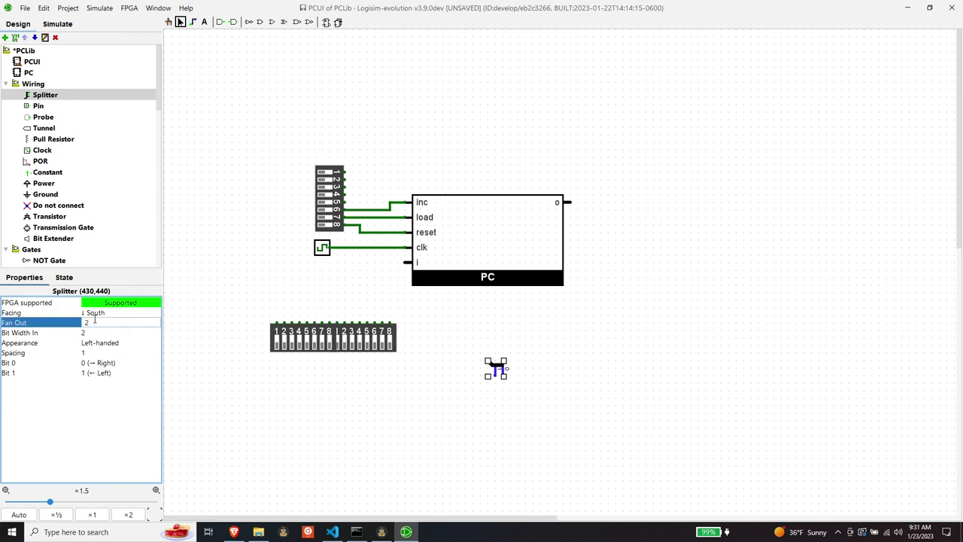
{"action": "type", "text": "16"}
{"action": "key", "text": "Return"}
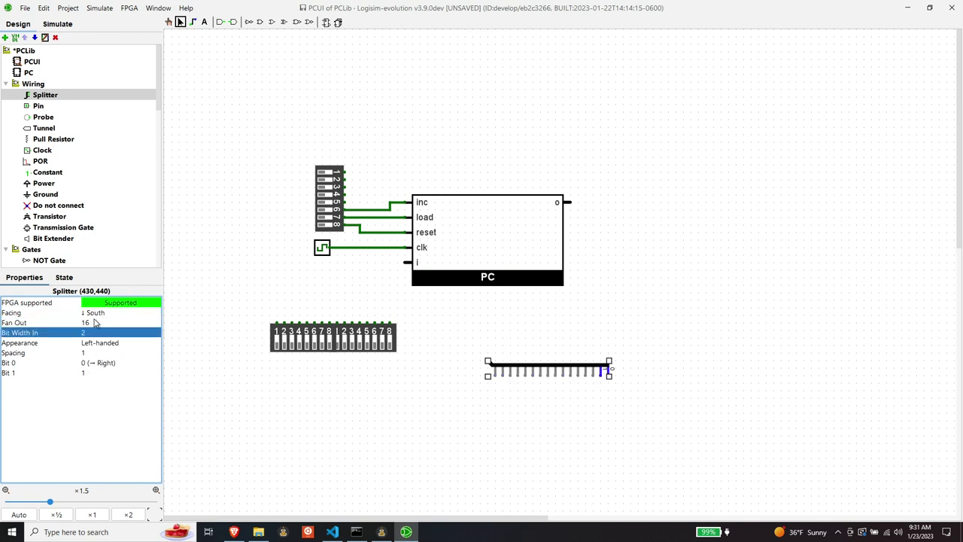
{"action": "left_click", "coordinate": [107, 332]}
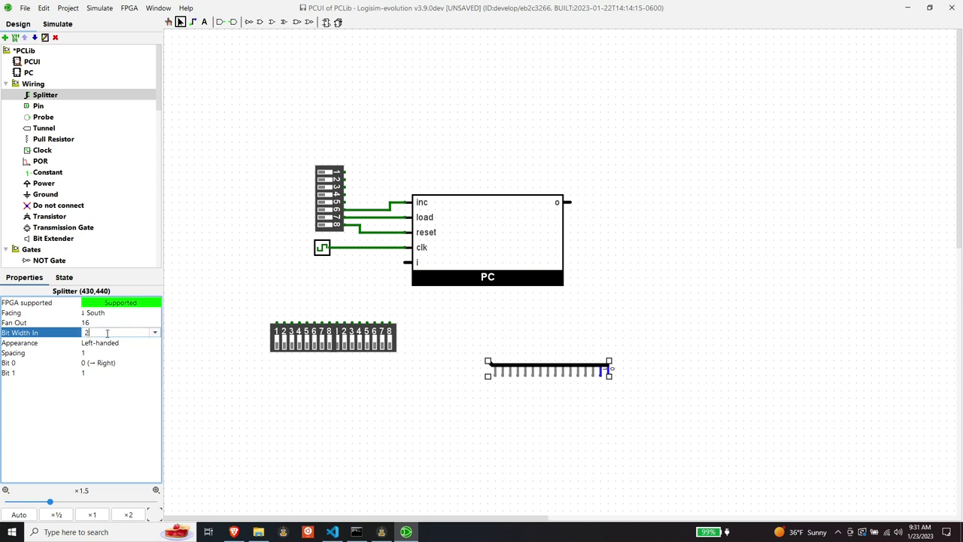
{"action": "type", "text": "16"}
{"action": "key", "text": "Return"}
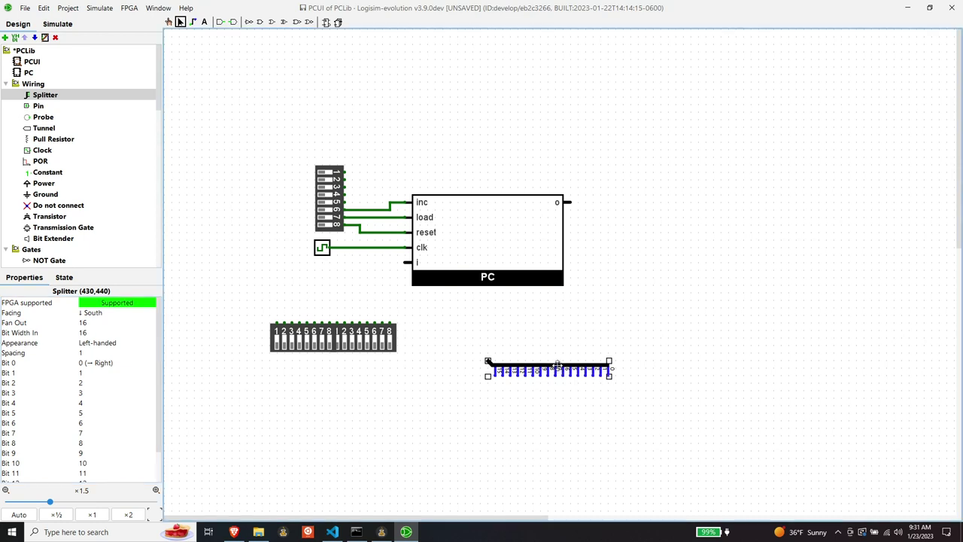
Seat the splitter on the 16-switch DIP row and run its bus to the PC's i input
{"action": "left_click_drag", "start_coordinate": [555, 365], "coordinate": [343, 313]}
{"action": "left_click", "coordinate": [448, 362]}
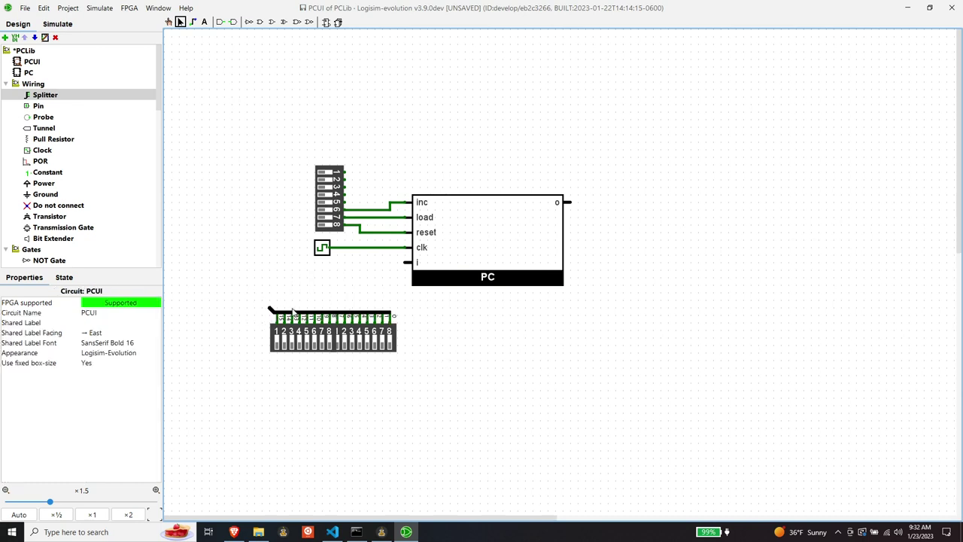
{"action": "left_click_drag", "start_coordinate": [269, 309], "coordinate": [342, 268]}
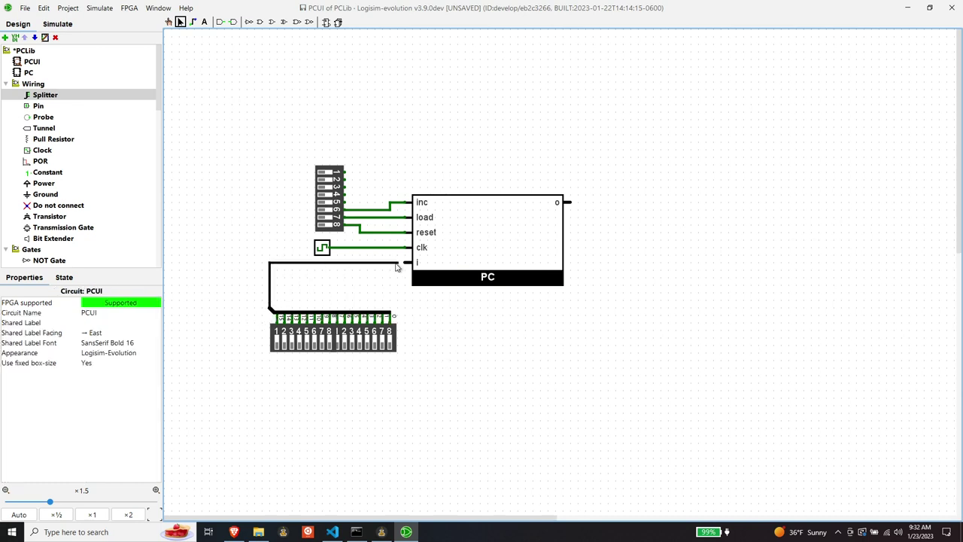
{"action": "left_click_drag", "start_coordinate": [400, 268], "coordinate": [411, 263]}
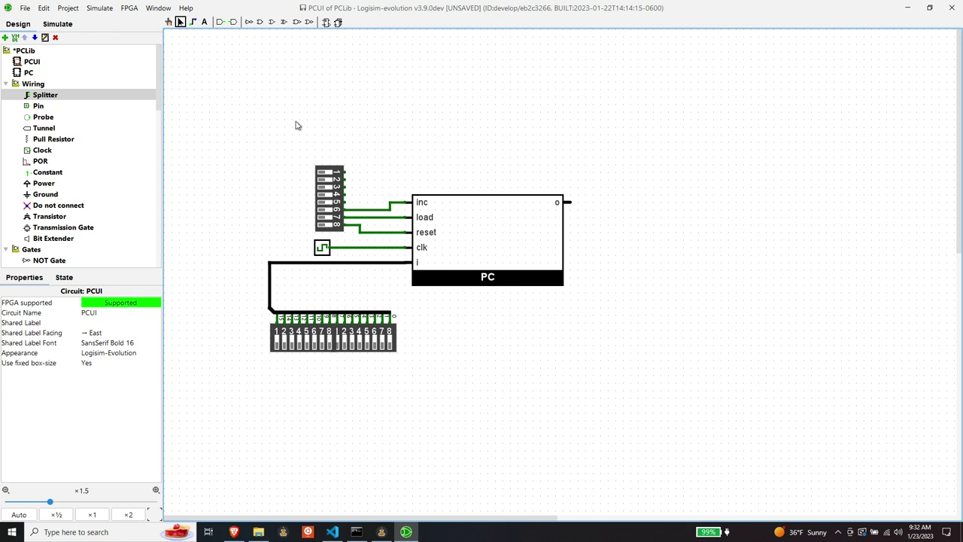
Place a second south-facing splitter right of the PC with fan out 16 and 16-bit input
{"action": "left_click", "coordinate": [45, 95]}
{"action": "left_click", "coordinate": [610, 202]}
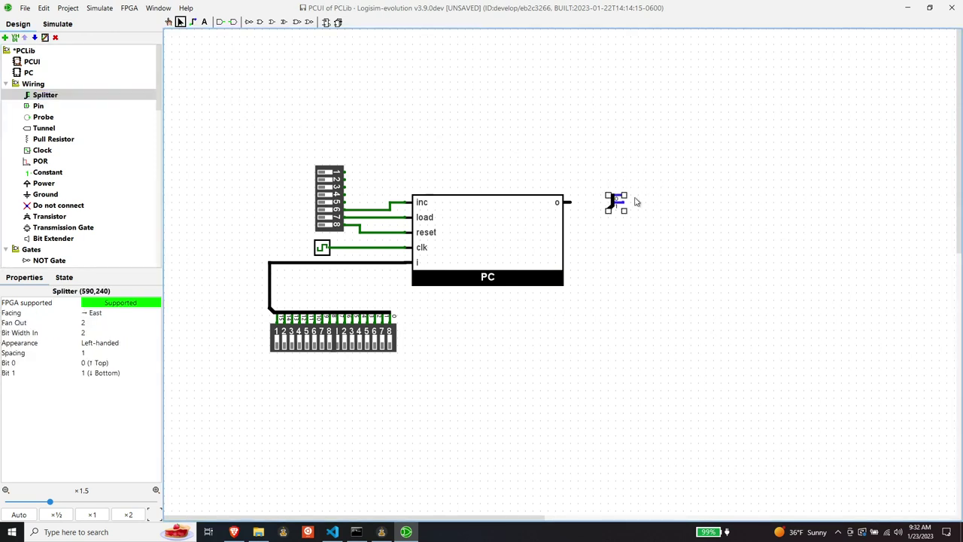
{"action": "left_click", "coordinate": [95, 314]}
{"action": "left_click", "coordinate": [102, 337]}
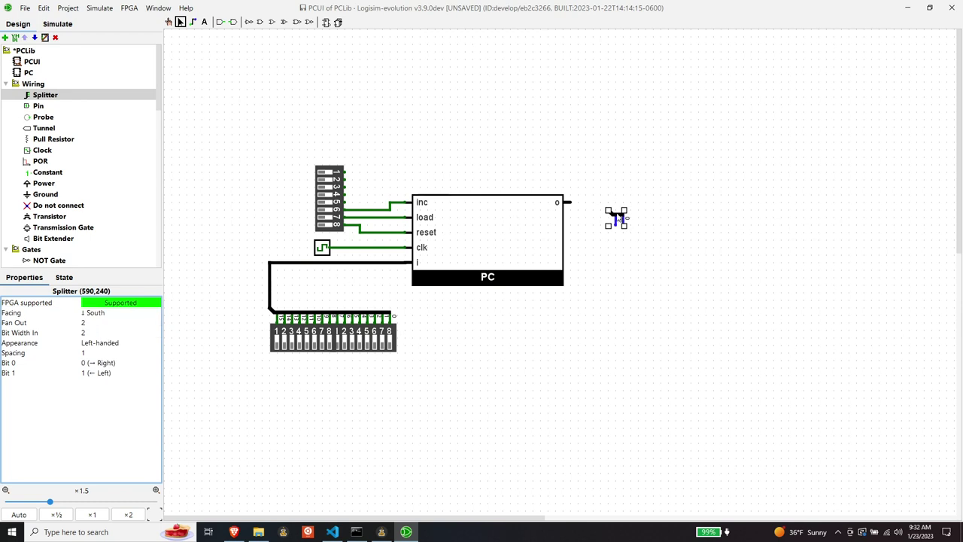
{"action": "left_click_drag", "start_coordinate": [615, 218], "coordinate": [721, 195]}
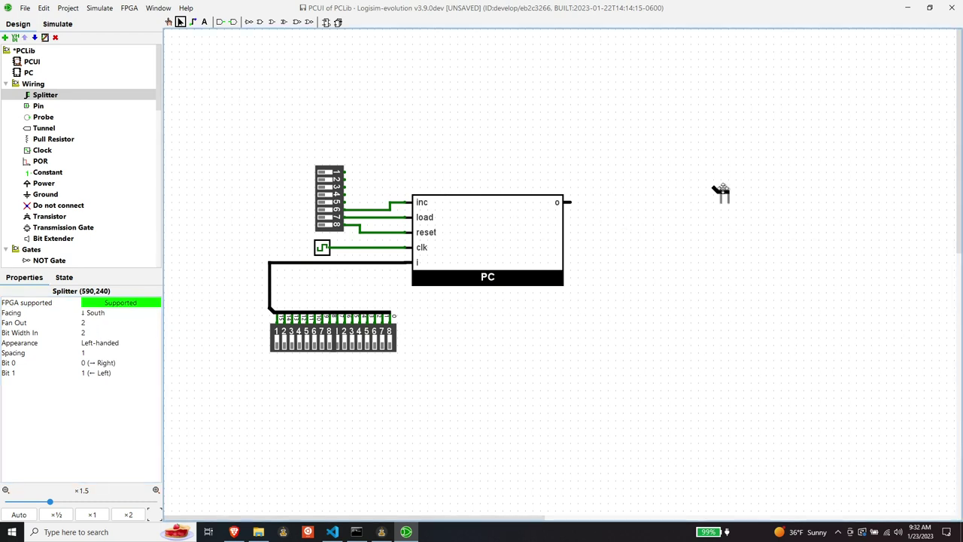
{"action": "left_click", "coordinate": [96, 323]}
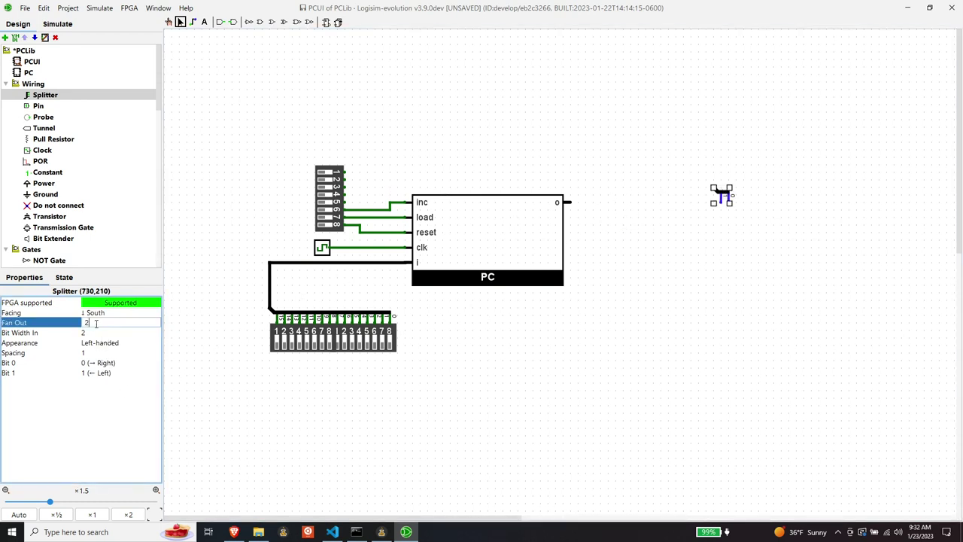
{"action": "type", "text": "16"}
{"action": "key", "text": "Return"}
{"action": "left_click", "coordinate": [97, 332]}
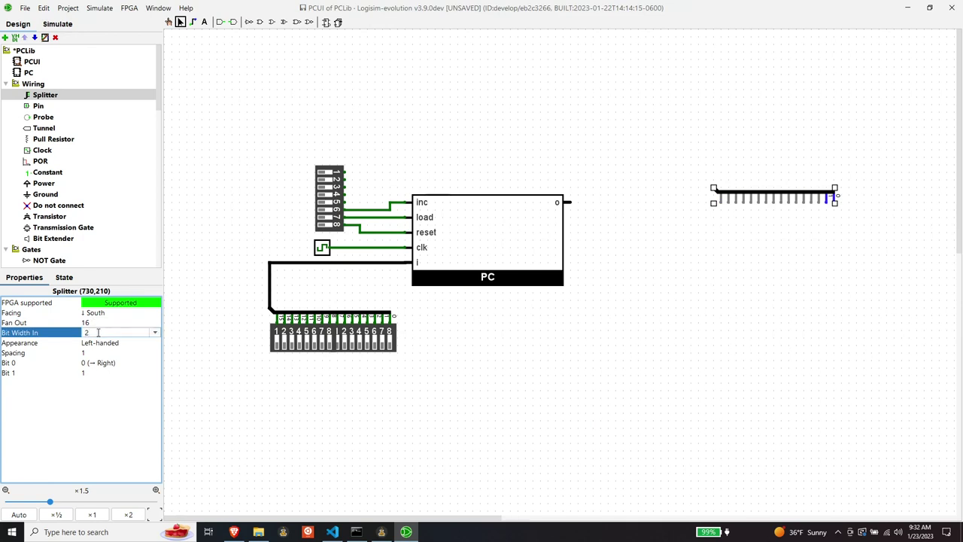
{"action": "type", "text": "16"}
{"action": "key", "text": "Return"}
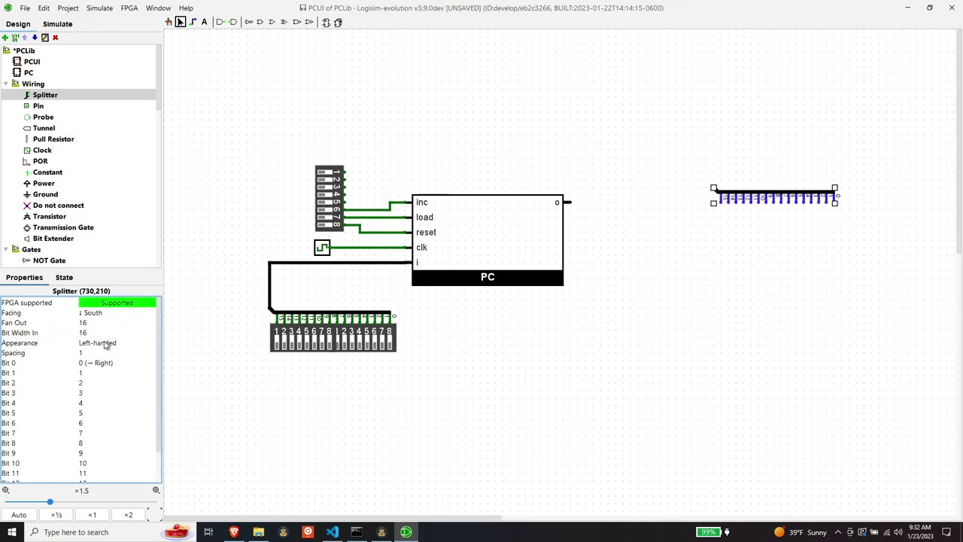
Set the splitter spacing to 3 and attach it to the PC's o output
{"action": "left_click", "coordinate": [86, 353]}
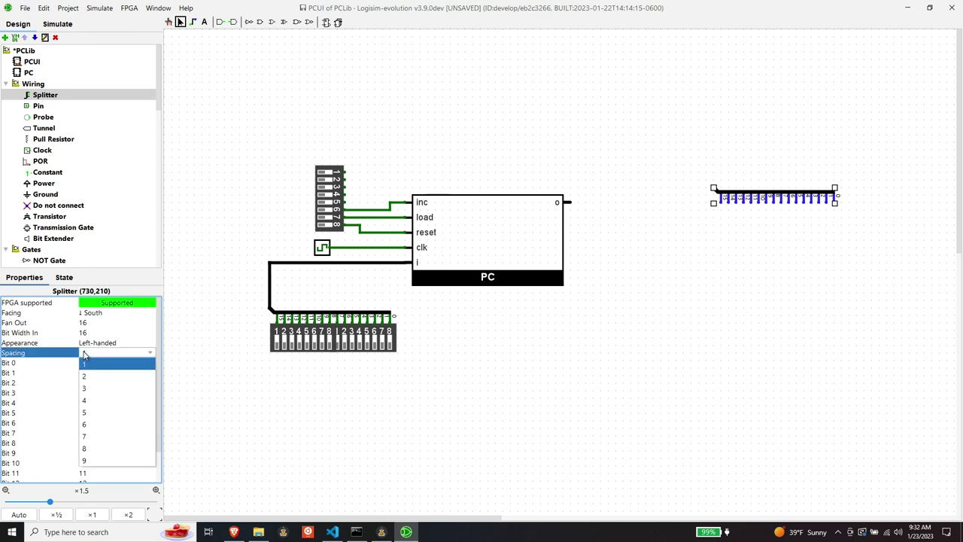
{"action": "left_click", "coordinate": [86, 389]}
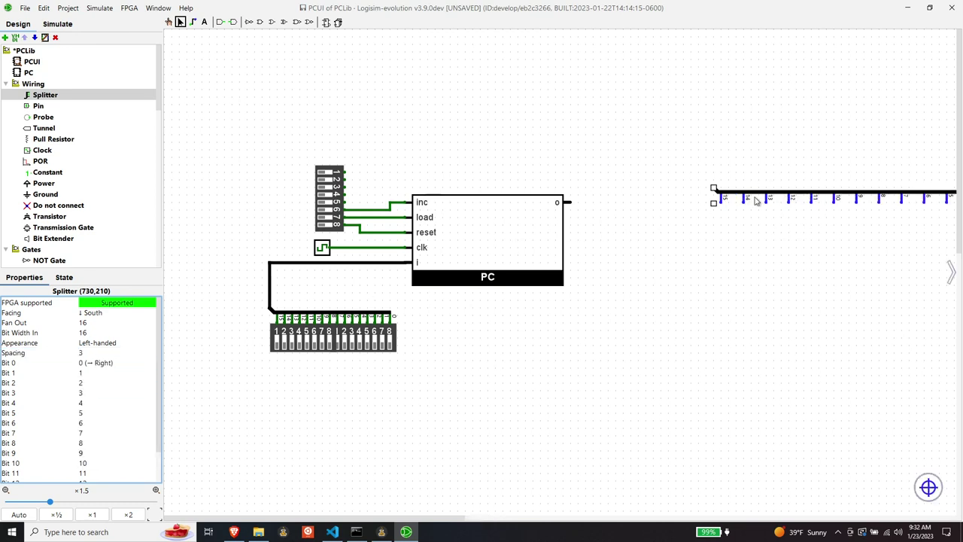
{"action": "left_click_drag", "start_coordinate": [759, 198], "coordinate": [610, 201]}
{"action": "left_click", "coordinate": [625, 274]}
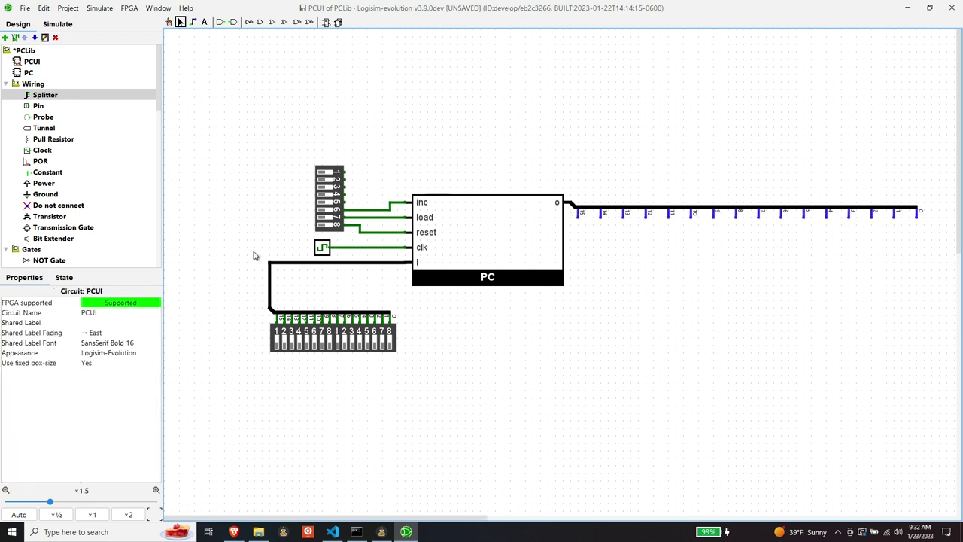
Place a north-facing LED on the output splitter's rightmost tap
{"action": "scroll", "coordinate": [54, 199], "scroll_direction": "down", "scroll_amount": 10}
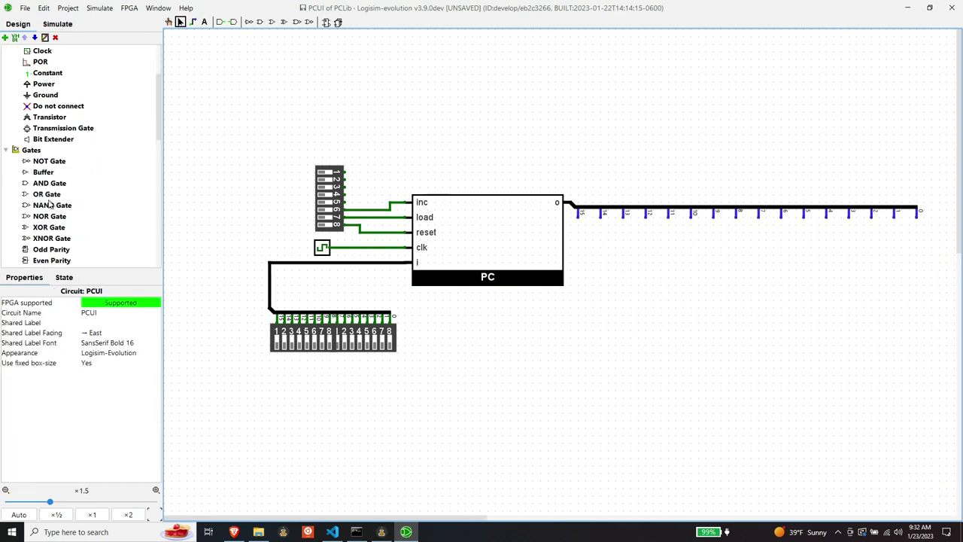
{"action": "left_click", "coordinate": [38, 183]}
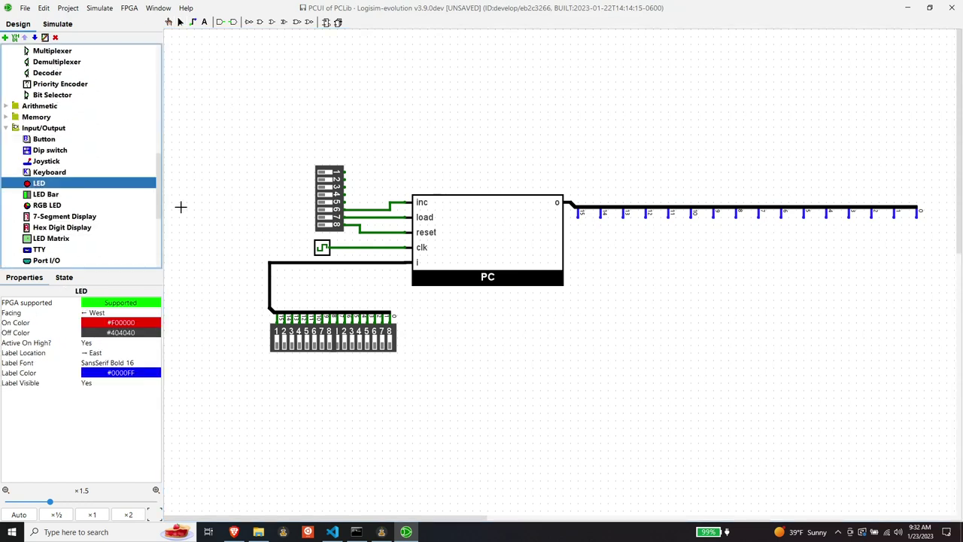
{"action": "left_click", "coordinate": [691, 278]}
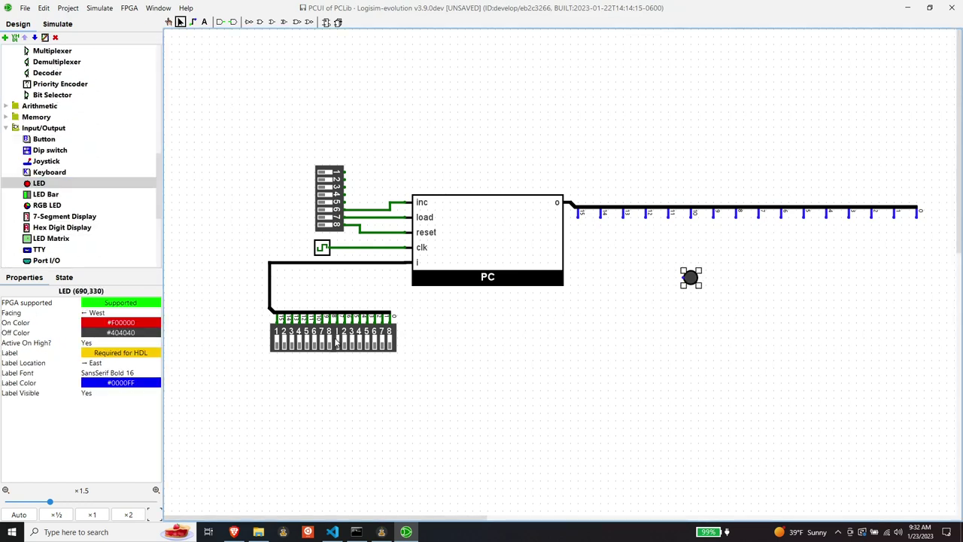
{"action": "left_click", "coordinate": [99, 314]}
{"action": "left_click", "coordinate": [118, 325]}
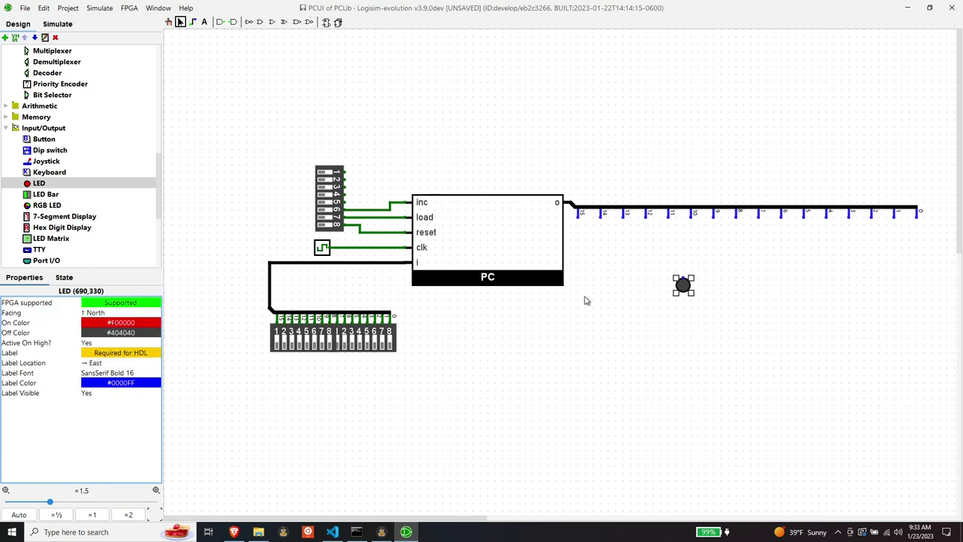
{"action": "left_click_drag", "start_coordinate": [685, 284], "coordinate": [917, 224]}
{"action": "left_click", "coordinate": [822, 299]}
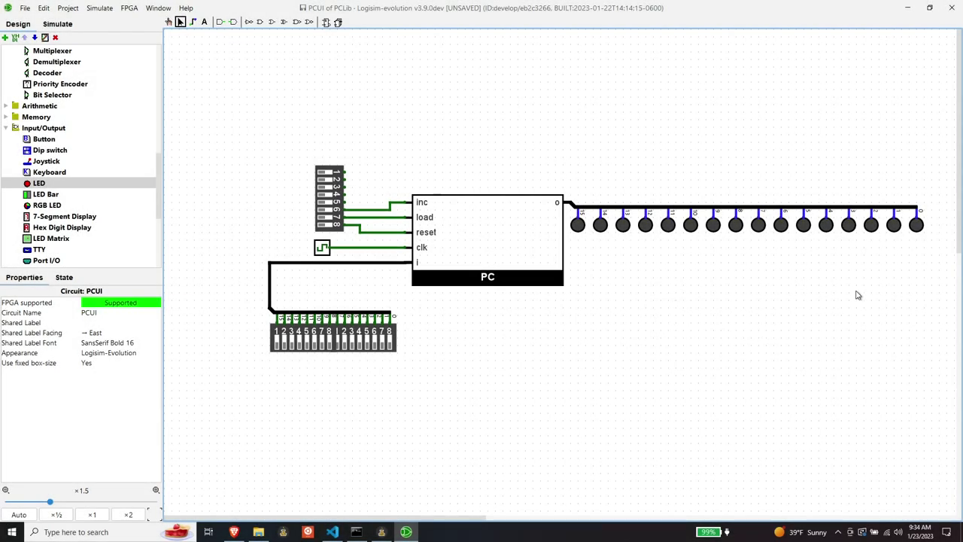
Label the unlabelled LED left of L2 as L3
{"action": "left_click", "coordinate": [917, 226]}
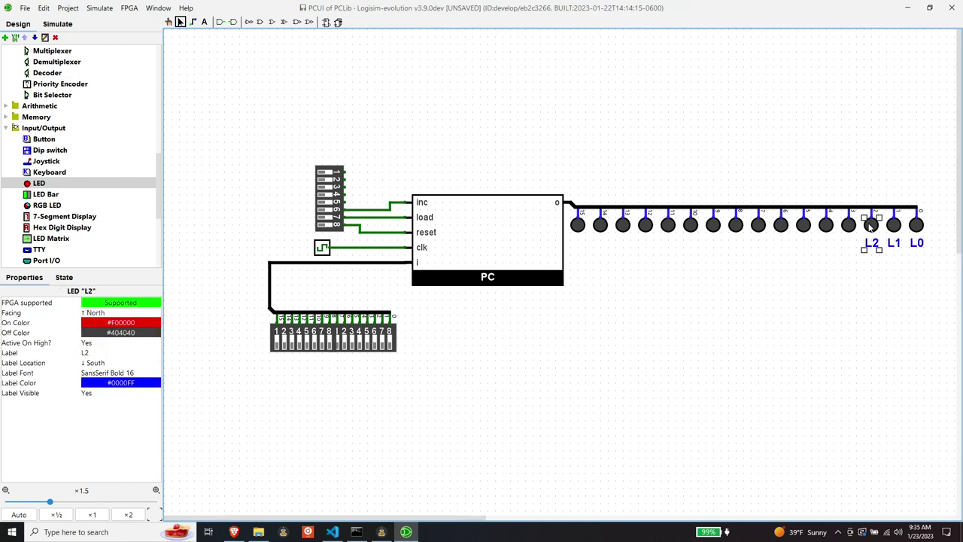
{"action": "left_click", "coordinate": [854, 232]}
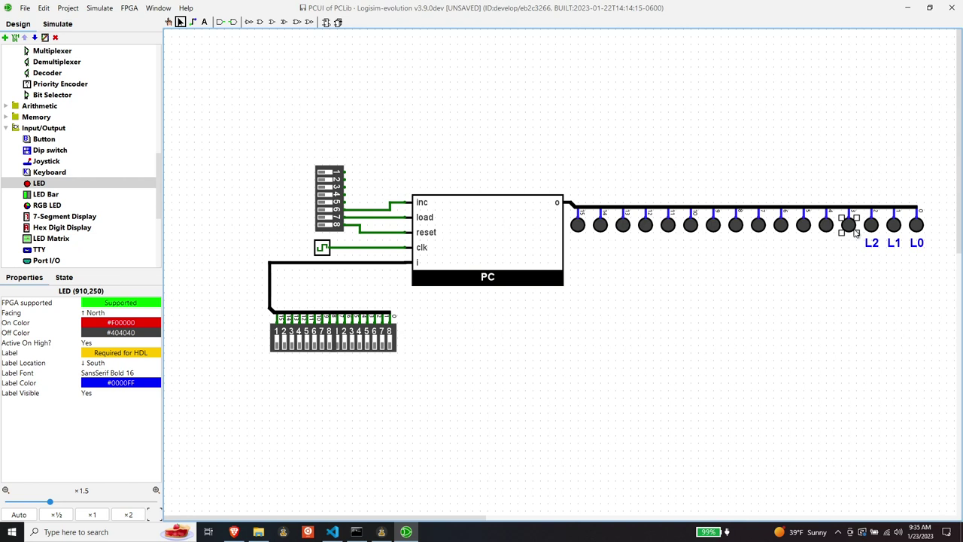
{"action": "type", "text": "L3"}
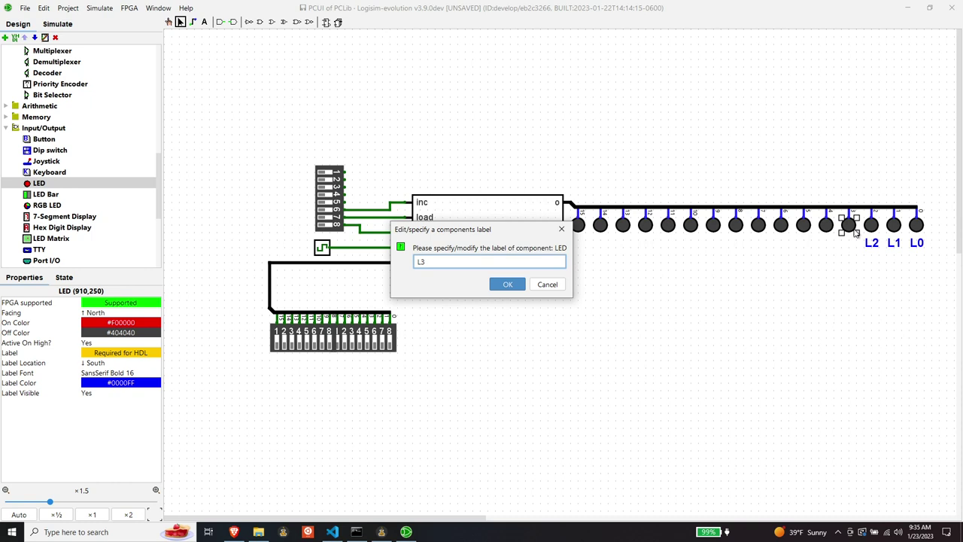
{"action": "key", "text": "Return"}
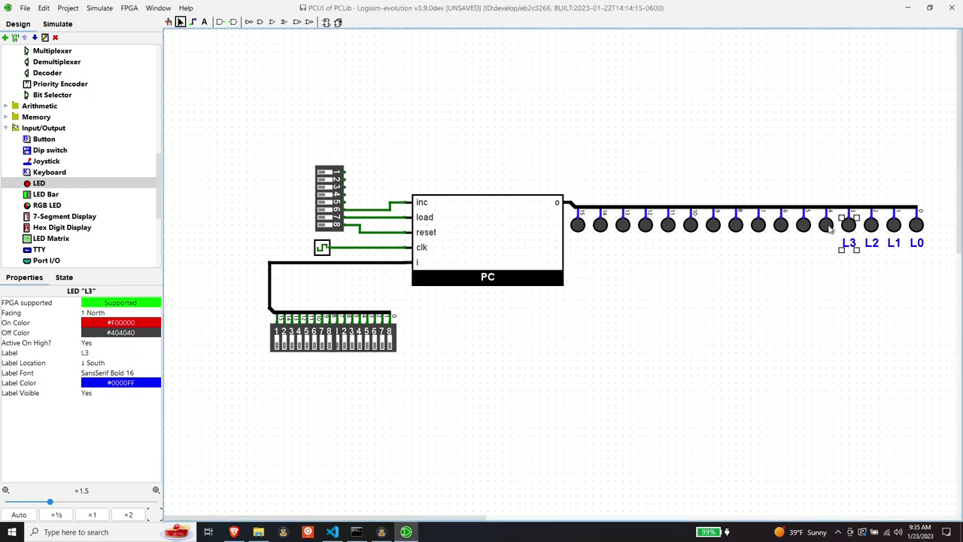
Label the next LED to the left L4, then select the following unlabelled LED
{"action": "left_click", "coordinate": [828, 227]}
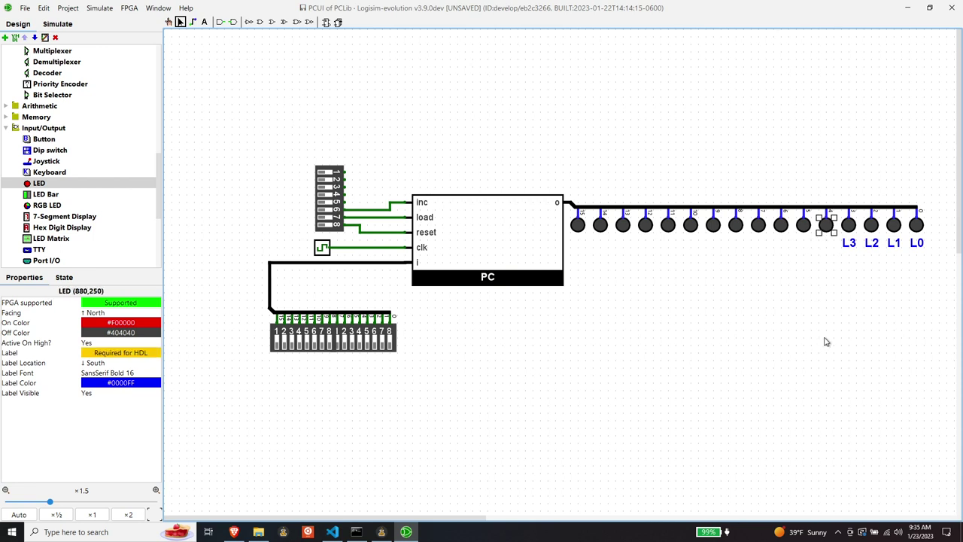
{"action": "key", "text": "l"}
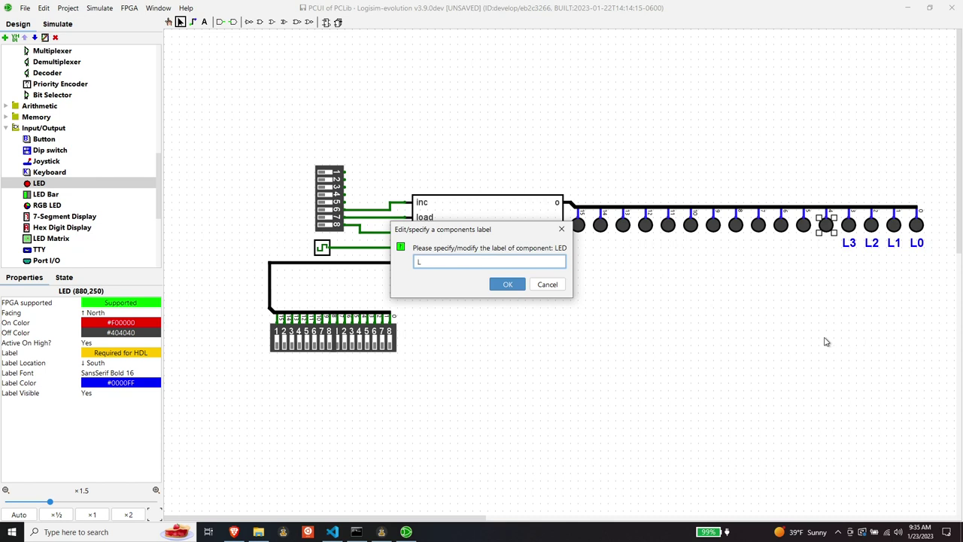
{"action": "key", "text": "Return"}
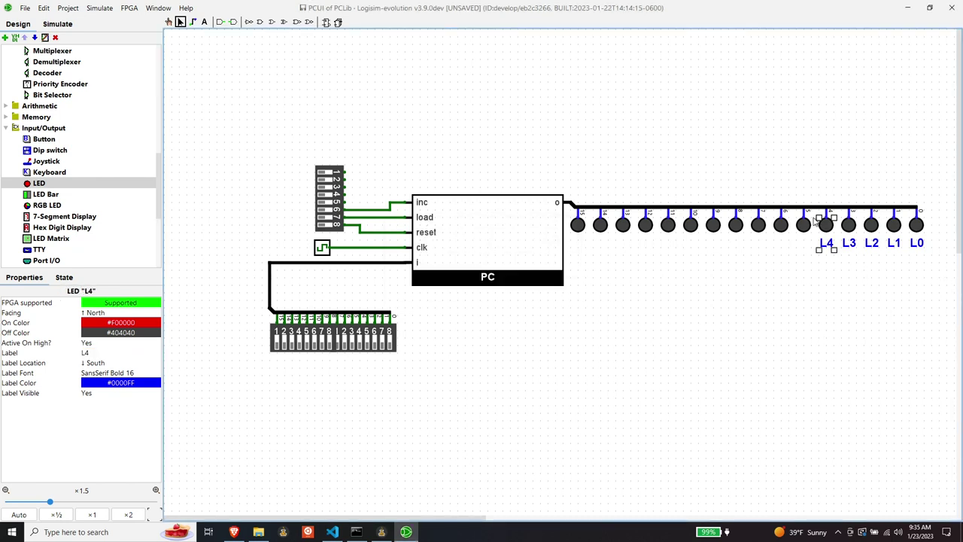
{"action": "left_click", "coordinate": [805, 222]}
{"action": "left_click", "coordinate": [806, 261]}
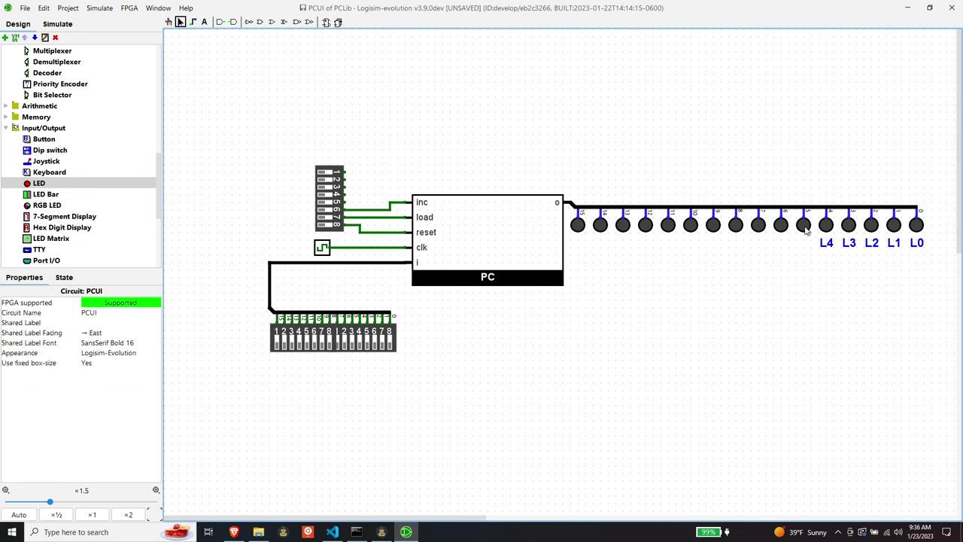
{"action": "left_click", "coordinate": [807, 229]}
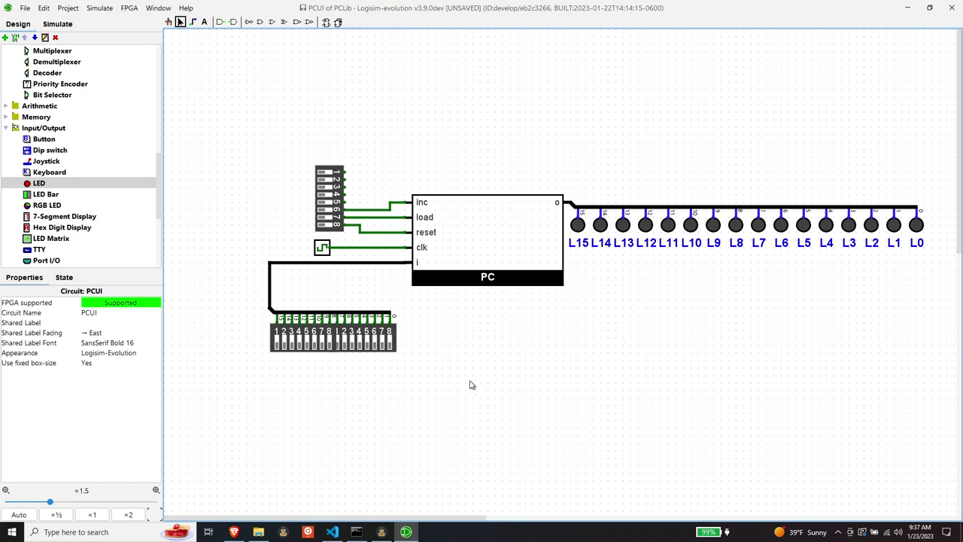
Label the upper DIP switch sw_l
{"action": "left_click", "coordinate": [333, 197]}
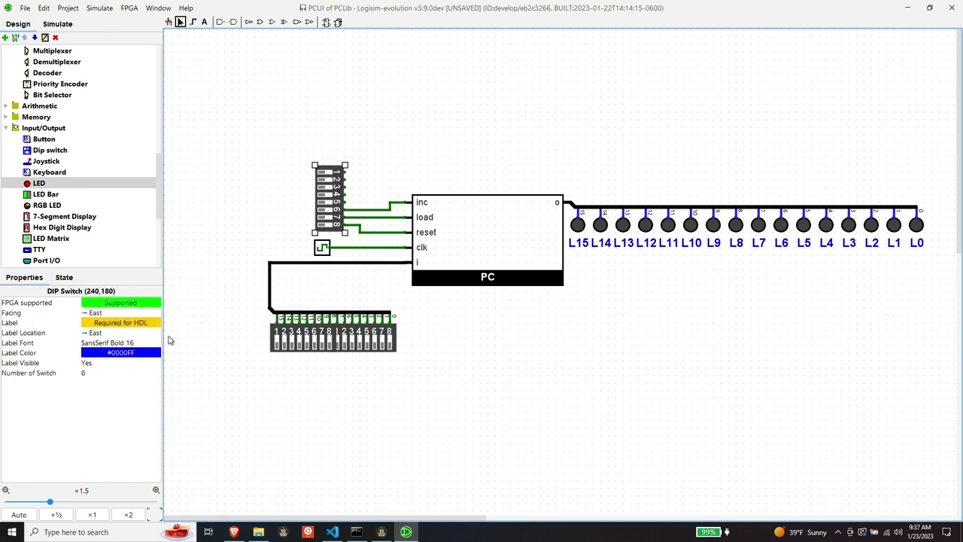
{"action": "left_click", "coordinate": [108, 322]}
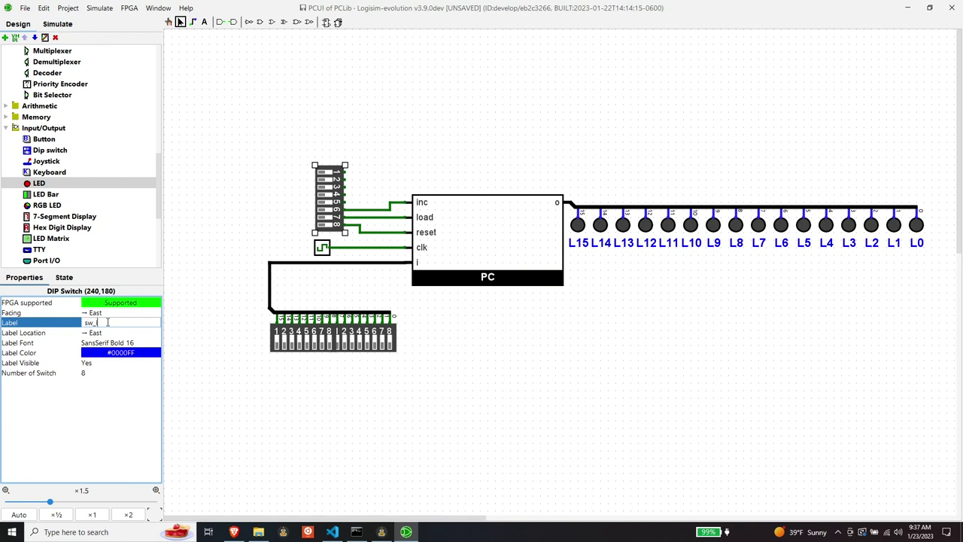
{"action": "type", "text": "sw_l"}
{"action": "key", "text": "Return"}
Label the lower-left DIP switch sw_c, with the label placed South
{"action": "left_click", "coordinate": [292, 340]}
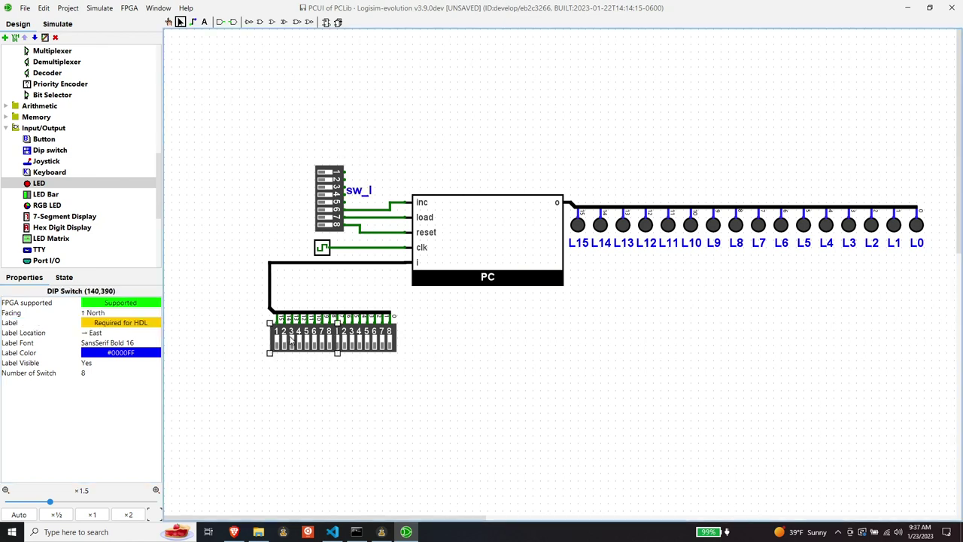
{"action": "left_click", "coordinate": [98, 323]}
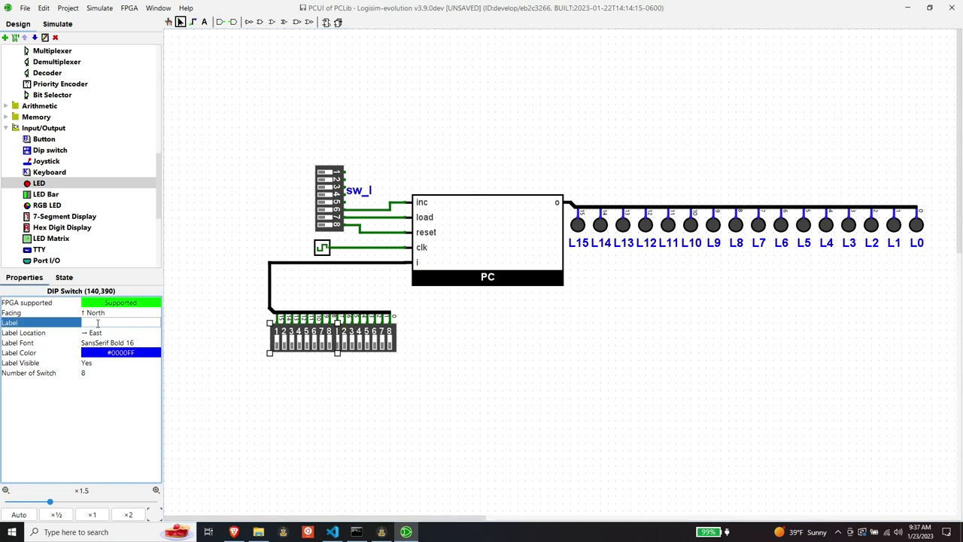
{"action": "type", "text": "sw_c"}
{"action": "key", "text": "Return"}
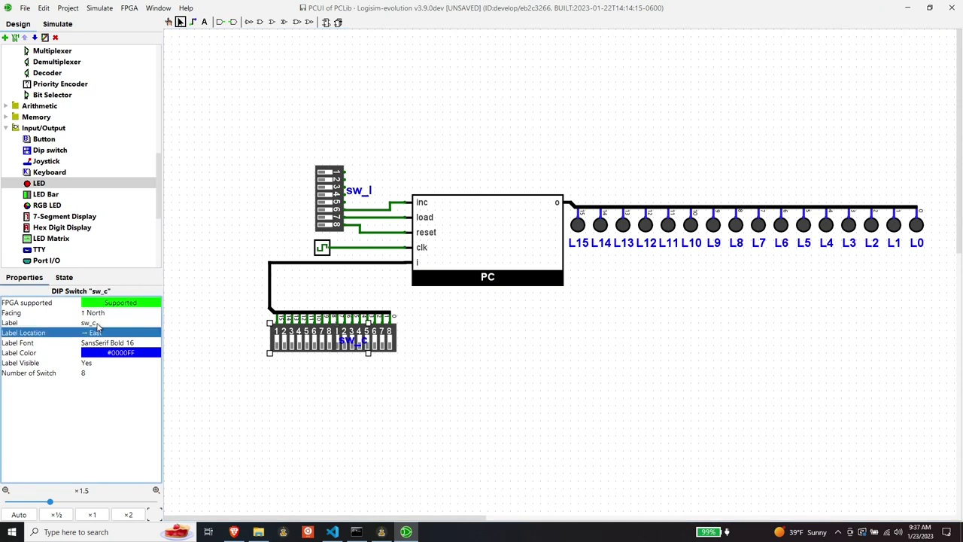
{"action": "left_click", "coordinate": [91, 333]}
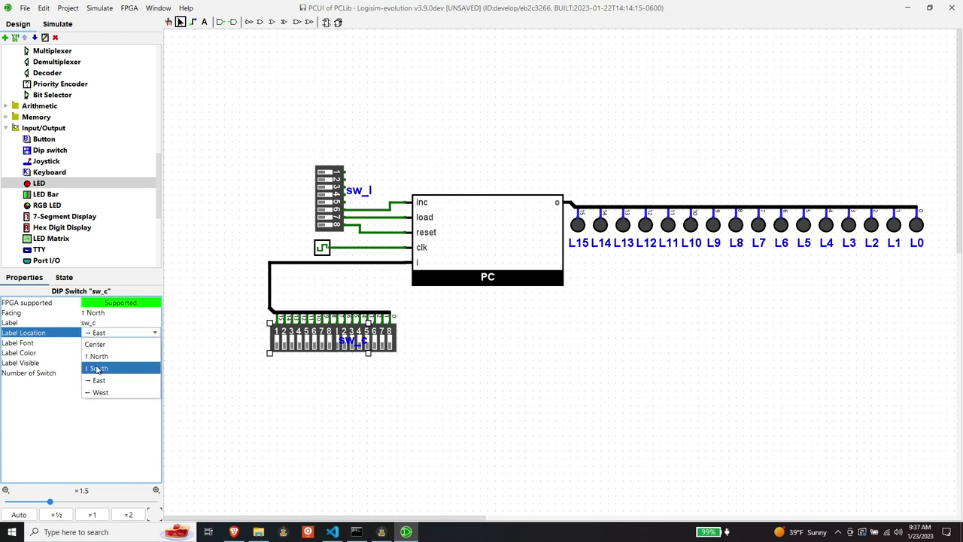
{"action": "left_click", "coordinate": [97, 368]}
Label the lower-right DIP switch sw_r, with the label placed South
{"action": "left_click", "coordinate": [365, 344]}
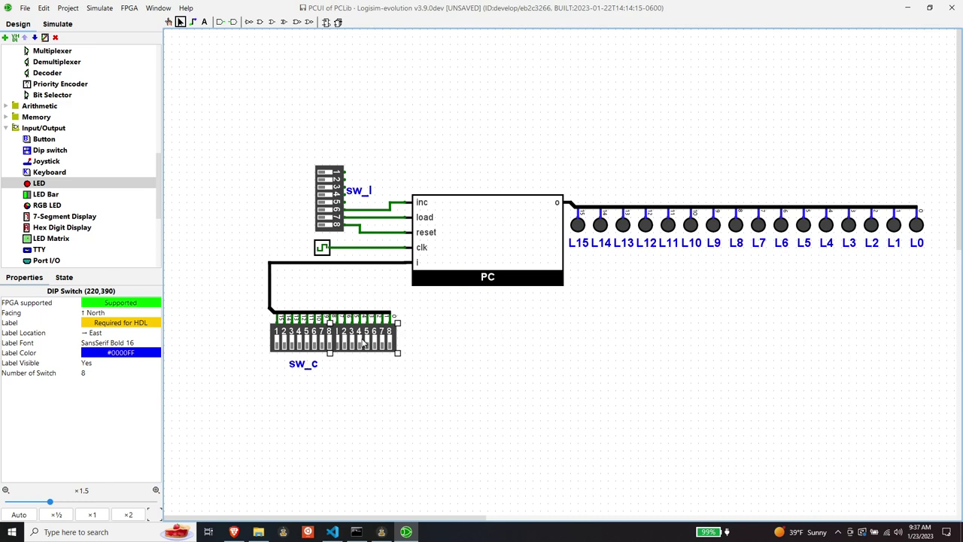
{"action": "left_click", "coordinate": [106, 333]}
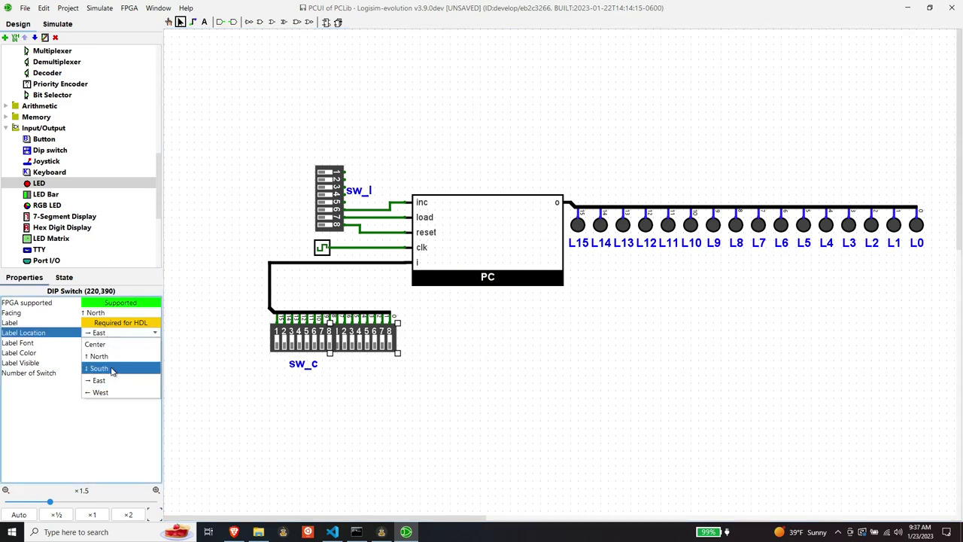
{"action": "left_click", "coordinate": [112, 369]}
{"action": "left_click", "coordinate": [118, 322]}
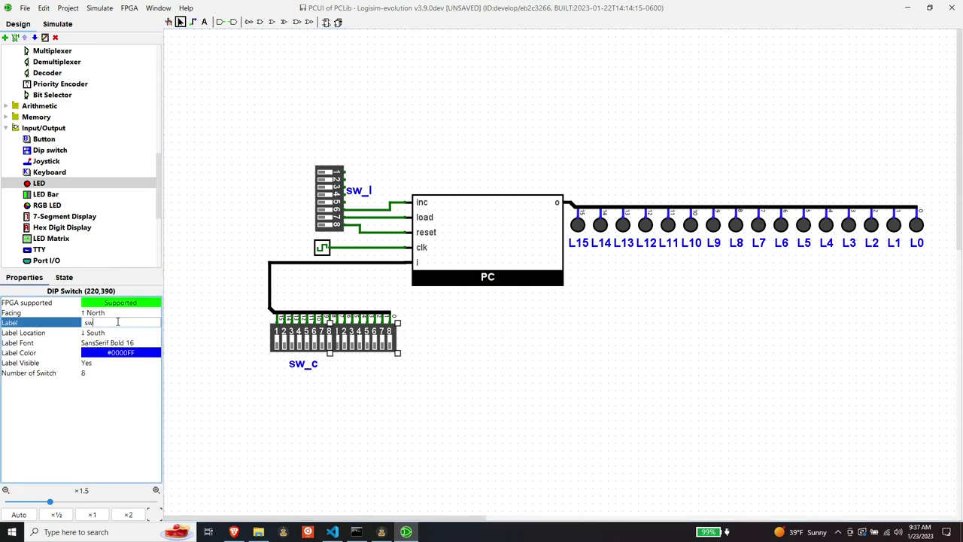
{"action": "type", "text": "sw_r"}
{"action": "key", "text": "Return"}
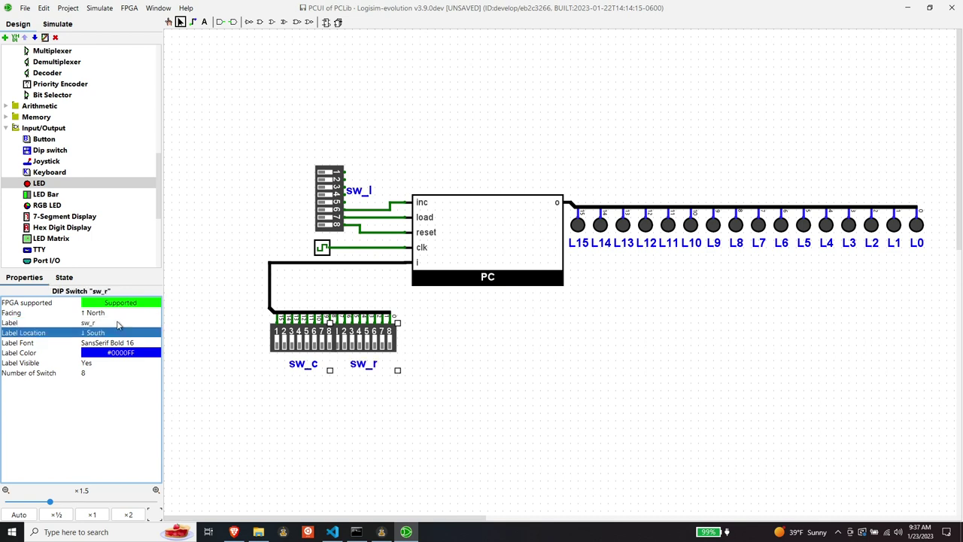
Save the project, enable Auto-Tick, and switch on sw_l's increment bit so the counter runs
{"action": "left_click", "coordinate": [490, 335]}
{"action": "key", "text": "ctrl+s"}
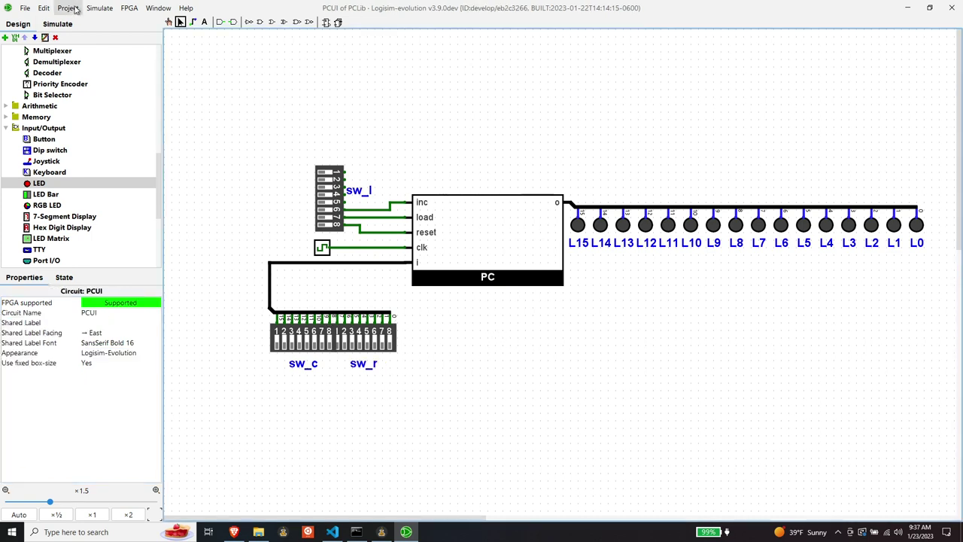
{"action": "left_click", "coordinate": [67, 7]}
{"action": "mouse_move", "coordinate": [102, 9]}
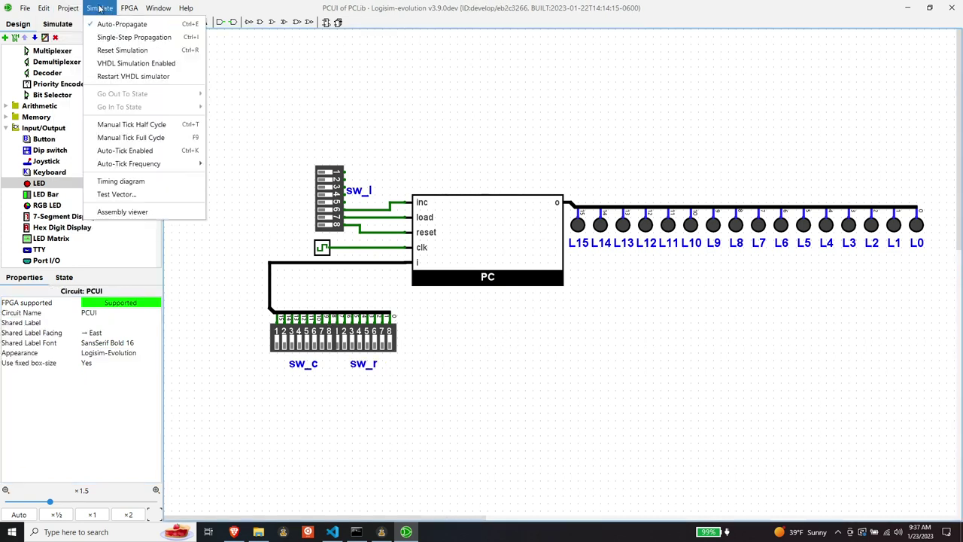
{"action": "left_click", "coordinate": [124, 151]}
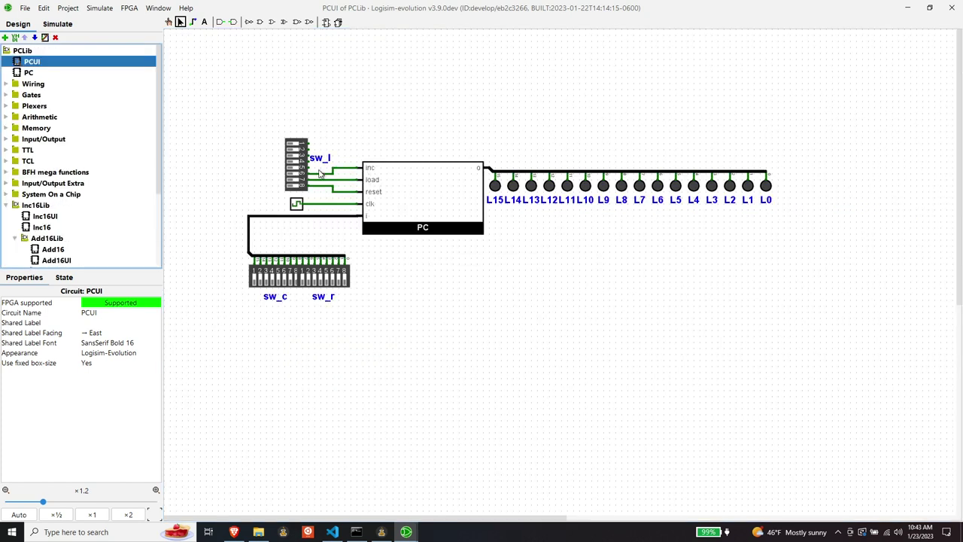
{"action": "left_click", "coordinate": [293, 175]}
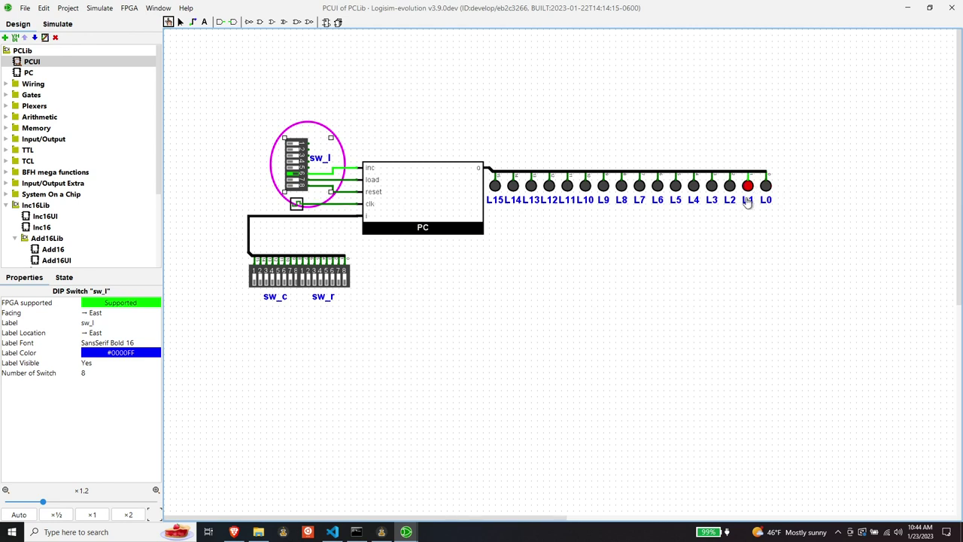
Raise the Auto-Tick Frequency to 2.0 Hz, then to 4.0 Hz
{"action": "left_click", "coordinate": [68, 8]}
{"action": "mouse_move", "coordinate": [85, 8]}
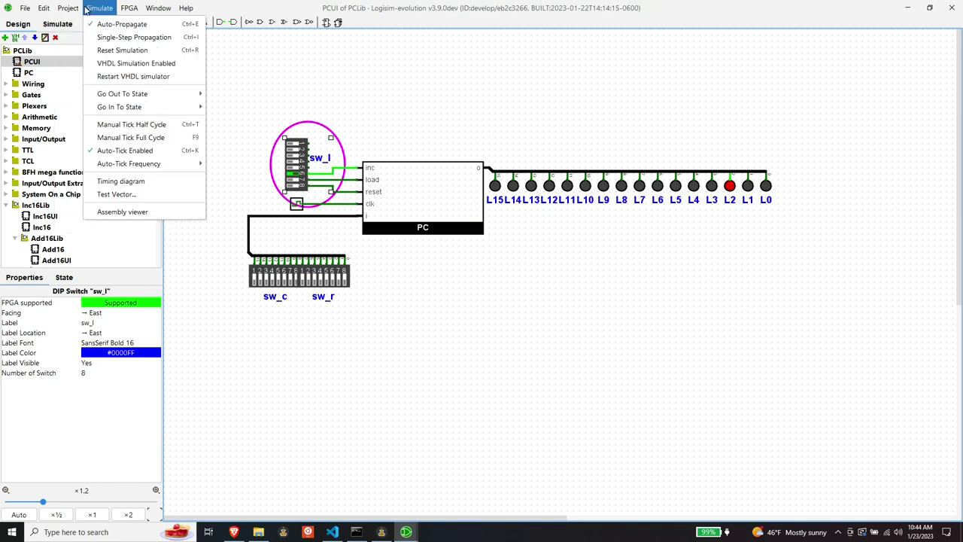
{"action": "mouse_move", "coordinate": [131, 167]}
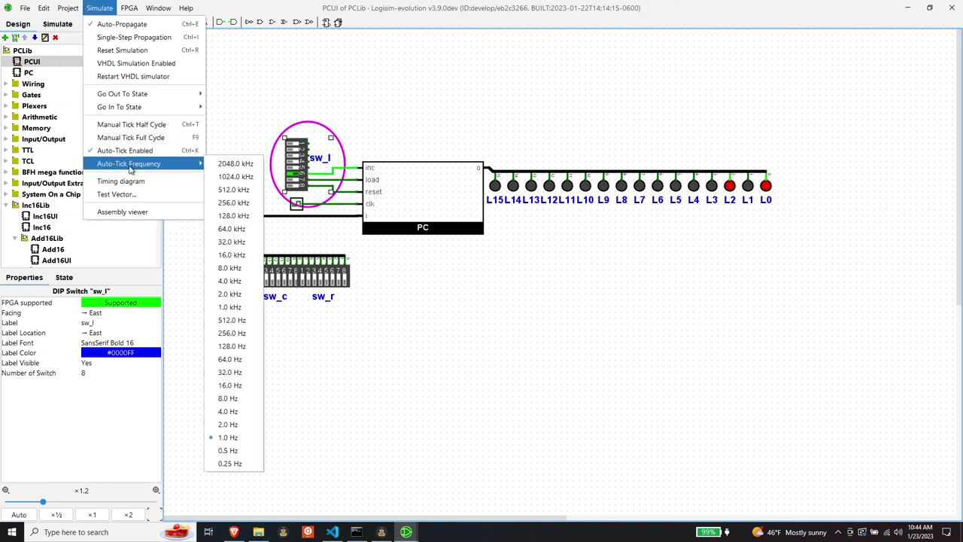
{"action": "left_click", "coordinate": [243, 425]}
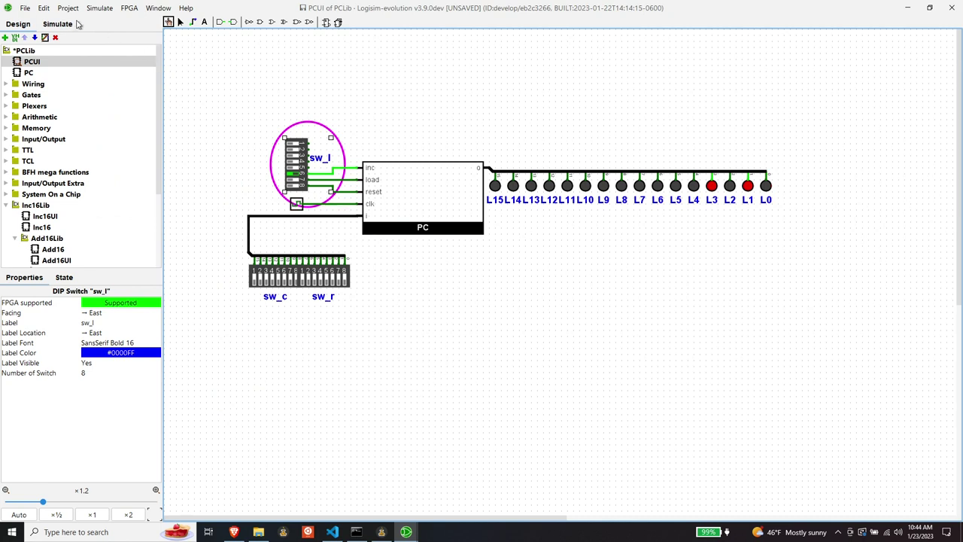
{"action": "left_click", "coordinate": [96, 7]}
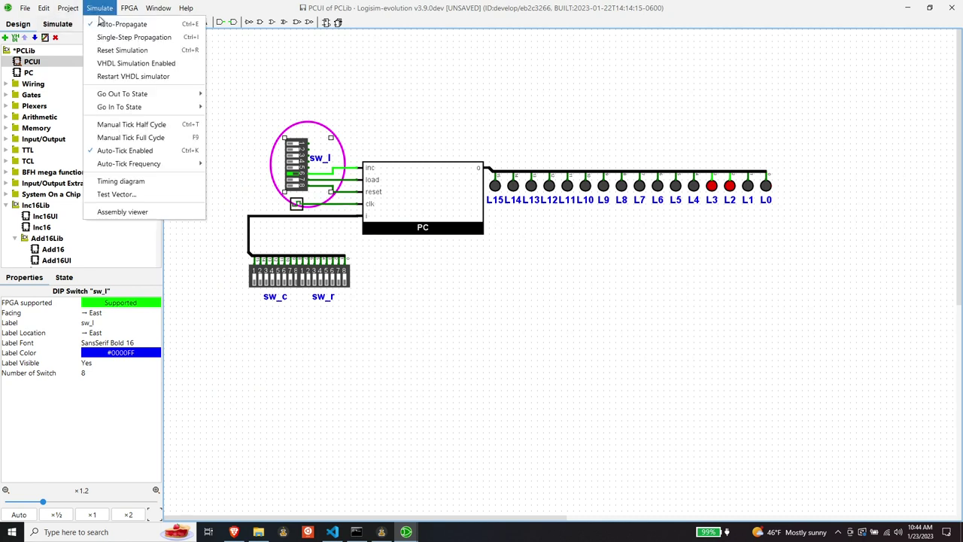
{"action": "mouse_move", "coordinate": [149, 166]}
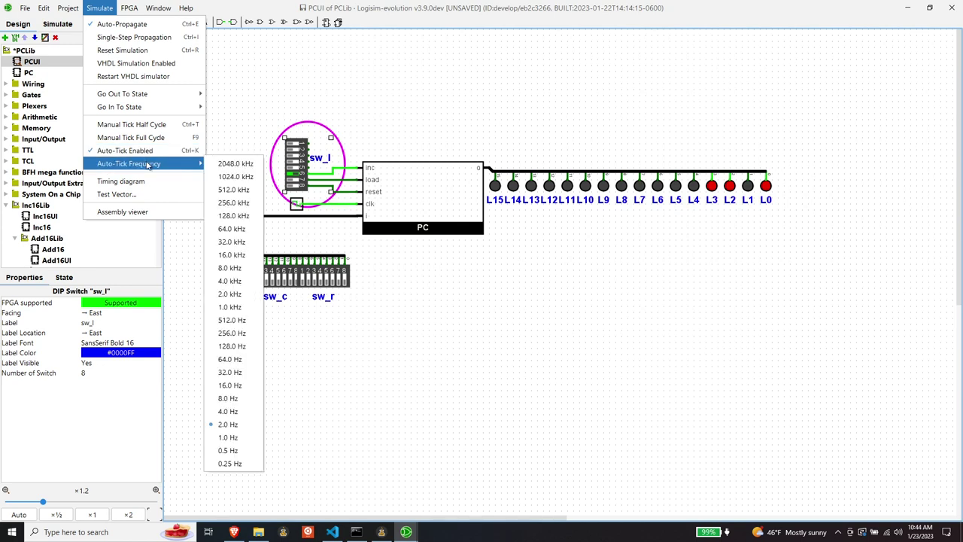
{"action": "left_click", "coordinate": [249, 411]}
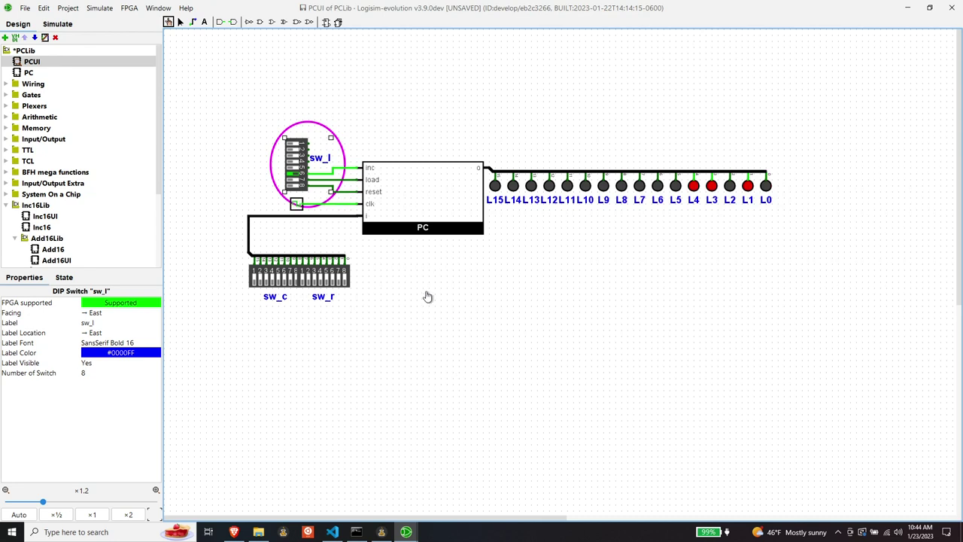
Toggle sw_l's increment switch, then pulse reset on and off to clear the counter
{"action": "left_click", "coordinate": [296, 174]}
{"action": "left_click", "coordinate": [295, 173]}
{"action": "left_click", "coordinate": [294, 187]}
{"action": "left_click", "coordinate": [293, 188]}
Set bit 8 on sw_r and turn on sw_l's load switch to load that value
{"action": "left_click", "coordinate": [343, 283]}
{"action": "left_click", "coordinate": [340, 280]}
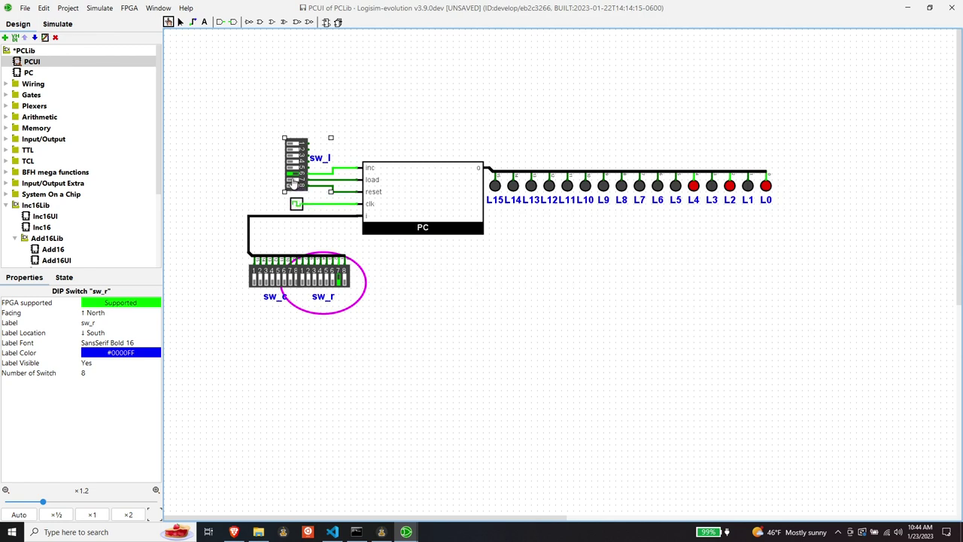
{"action": "left_click", "coordinate": [292, 183]}
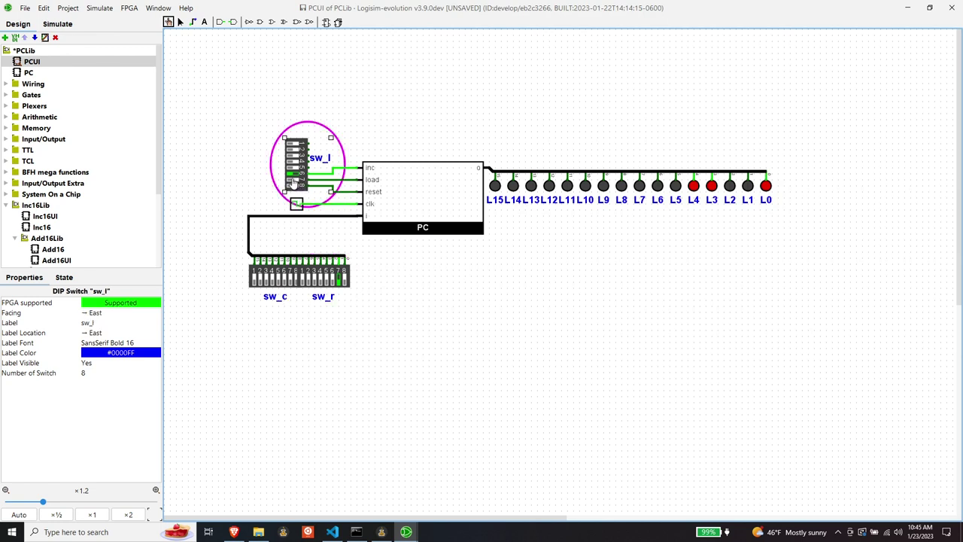
{"action": "left_click", "coordinate": [296, 180]}
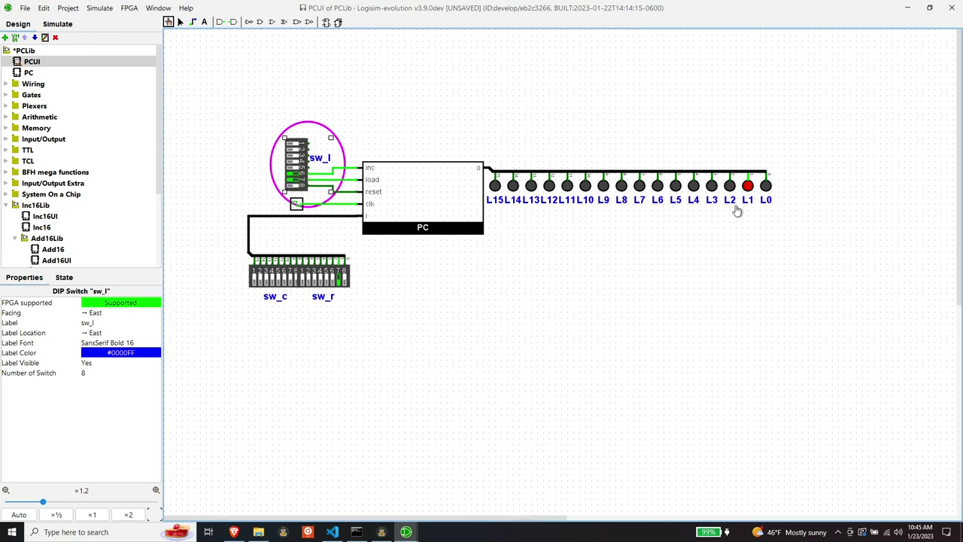